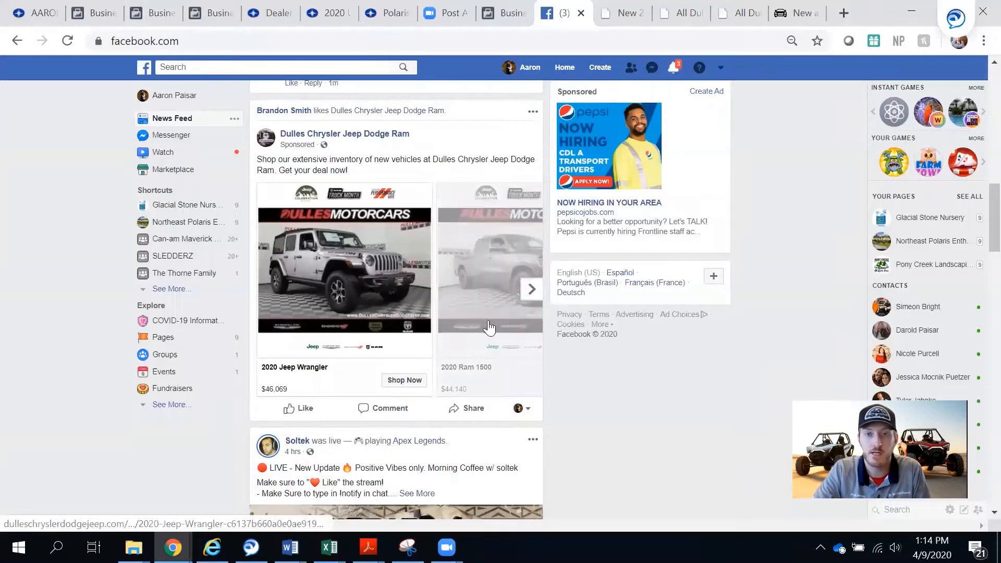
- Browse the vehicles in the sponsored Dulles Chrysler Jeep Dodge Ram carousel to its end and return to the first card
scroll(536, 300, down, 1)
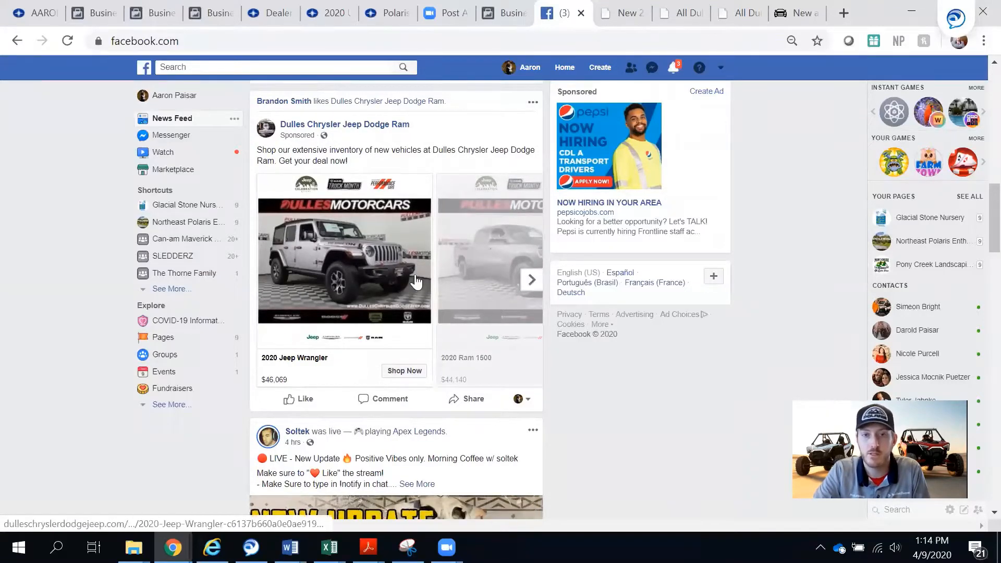
click(531, 281)
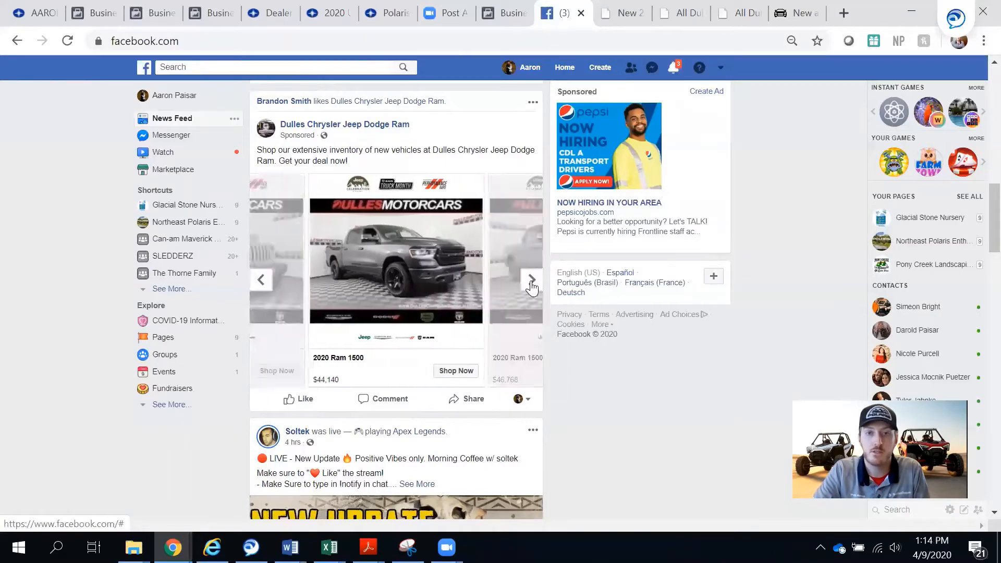
click(532, 280)
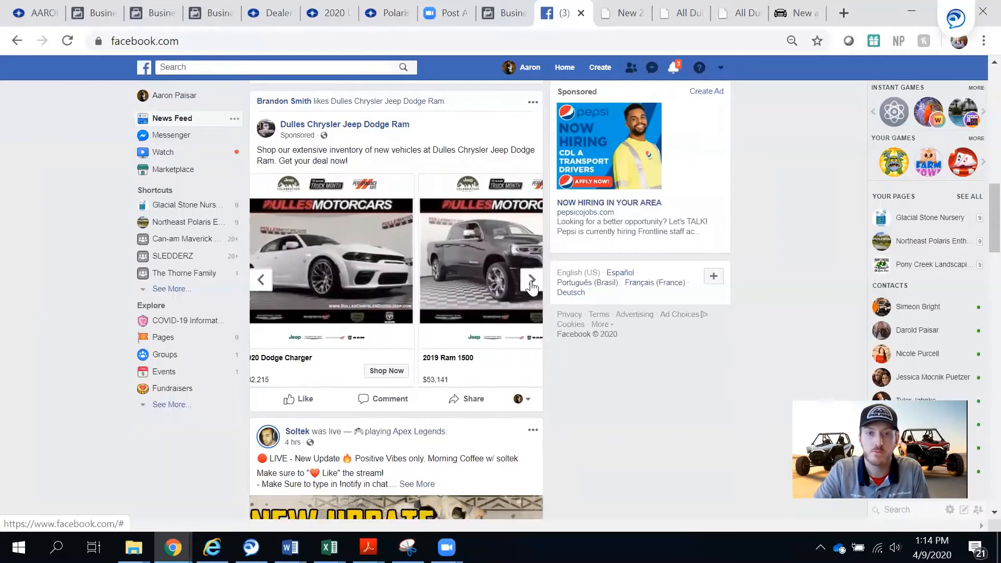
click(531, 280)
click(531, 281)
click(531, 282)
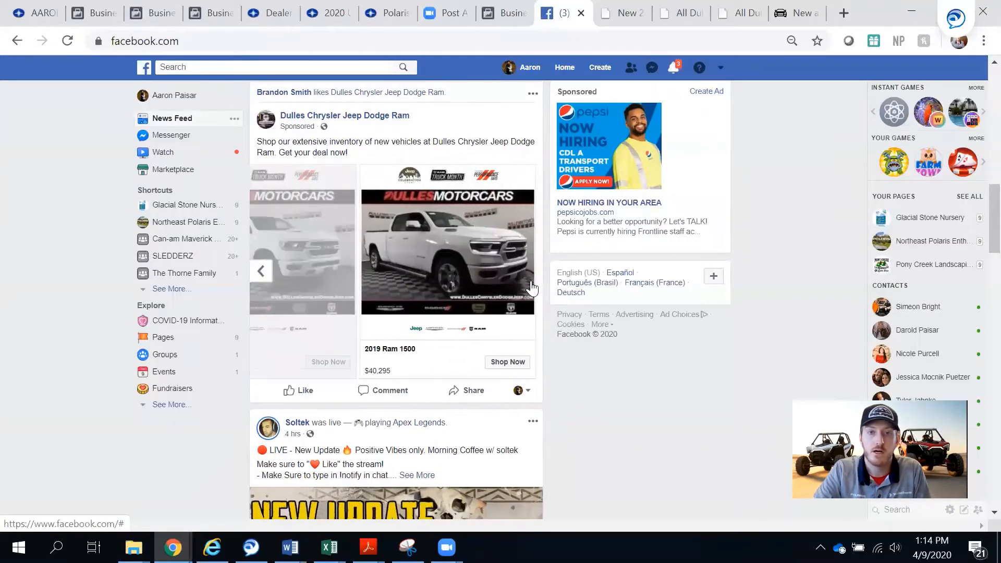
click(260, 280)
click(259, 280)
click(259, 280)
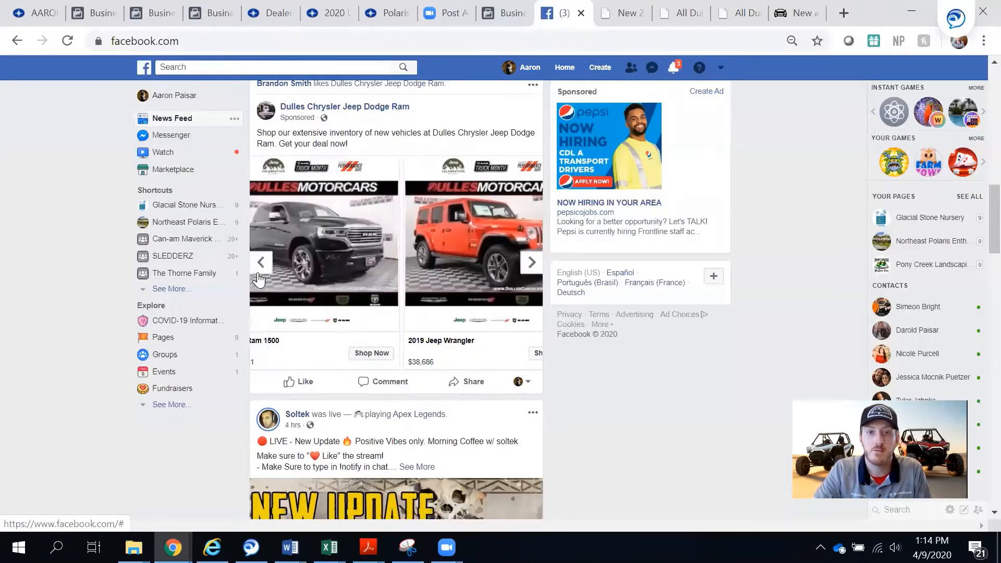
click(259, 280)
click(259, 280)
click(260, 280)
click(261, 277)
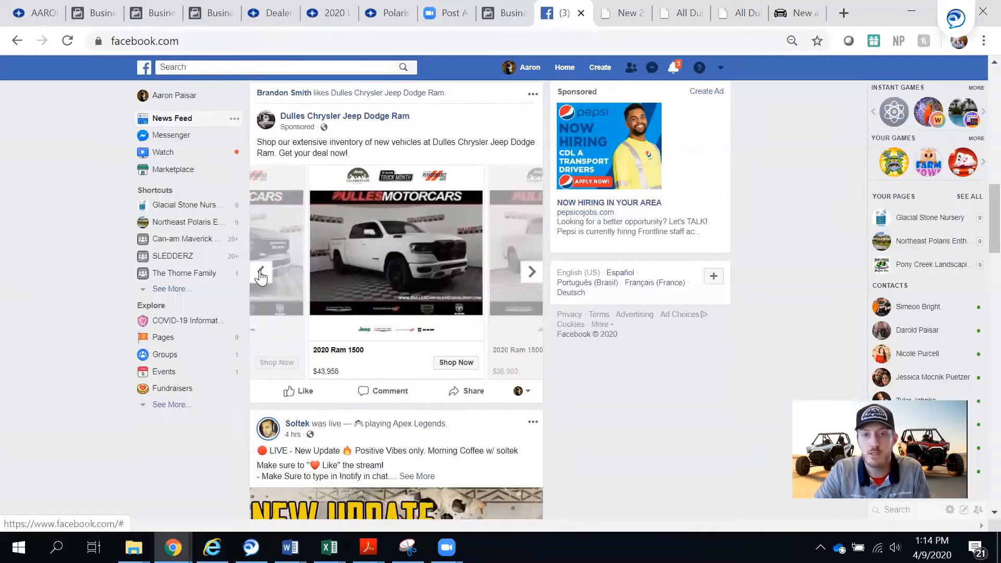
click(262, 277)
click(261, 277)
click(261, 277)
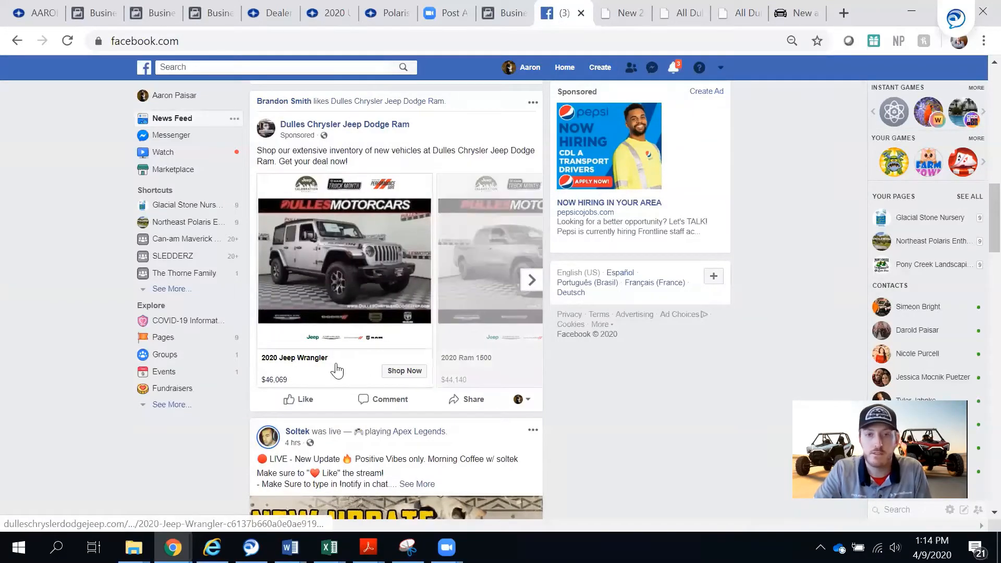
- Open the 2020 Jeep Wrangler from the carousel ad and review its pricing and specifications on the dealer's website
click(389, 331)
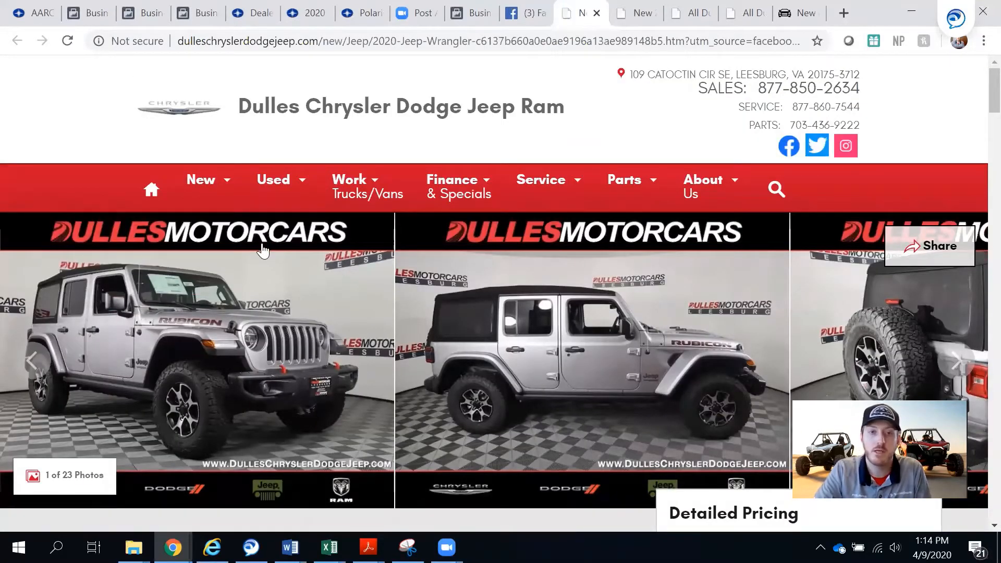
scroll(280, 321, down, 10)
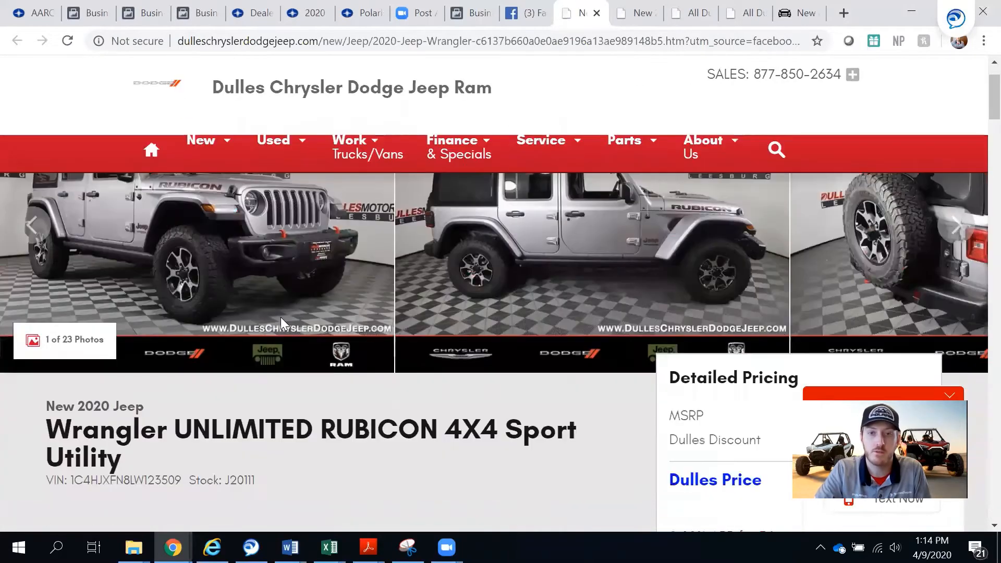
scroll(281, 323, up, 3)
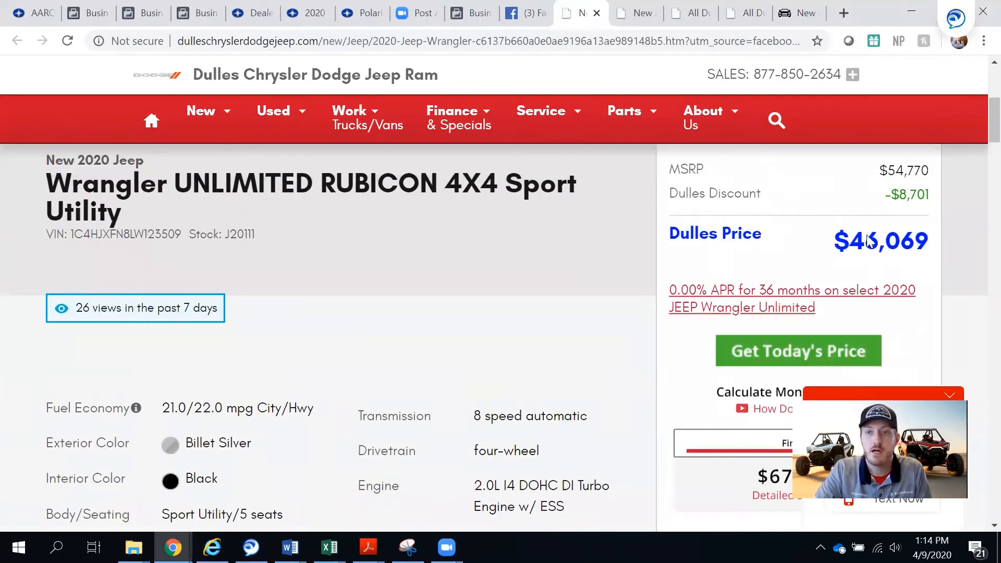
scroll(408, 385, down, 7)
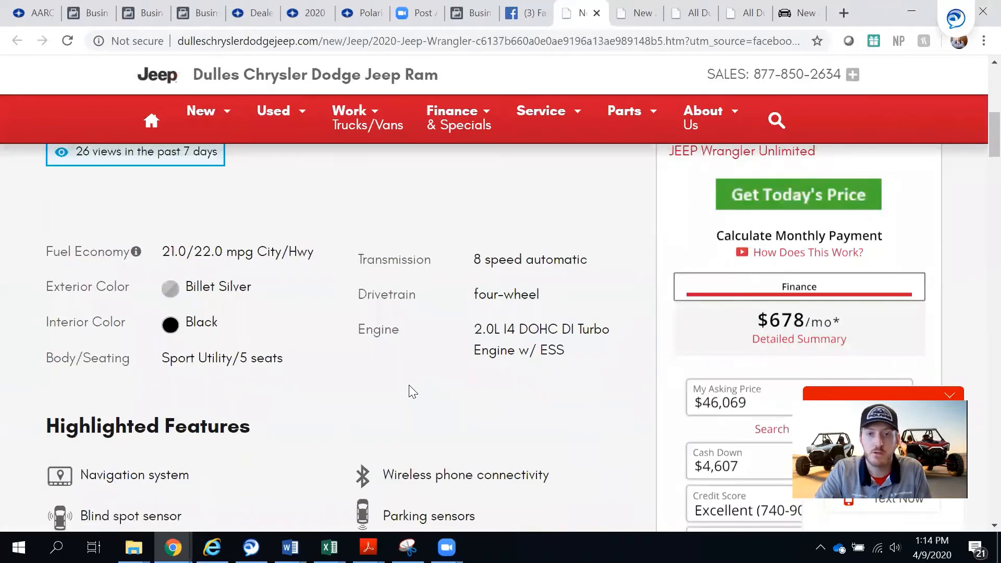
scroll(451, 308, up, 10)
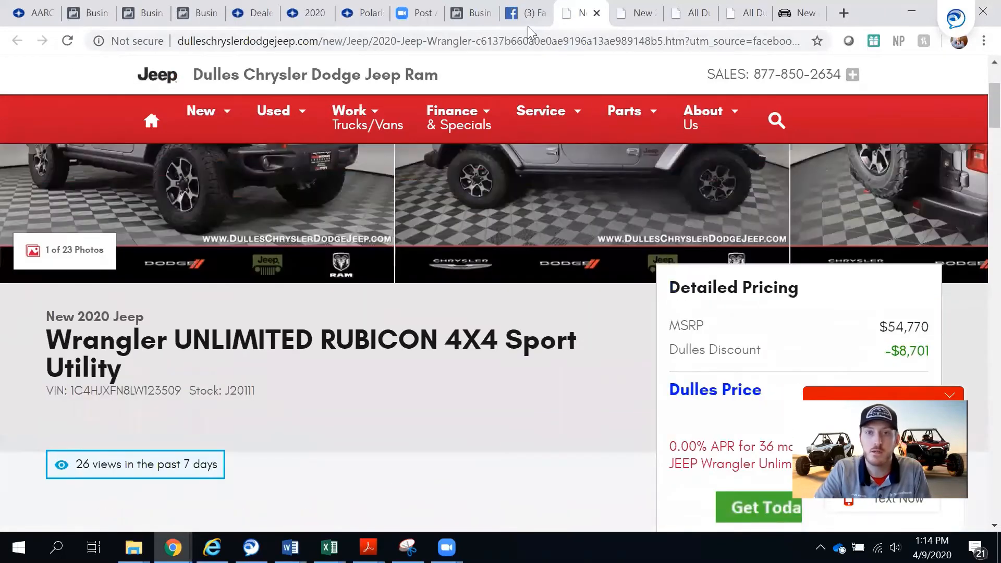
- Go back to the Facebook carousel ad, open the 2020 Ram 1500 card and review the dealer's inventory page
click(527, 26)
click(531, 274)
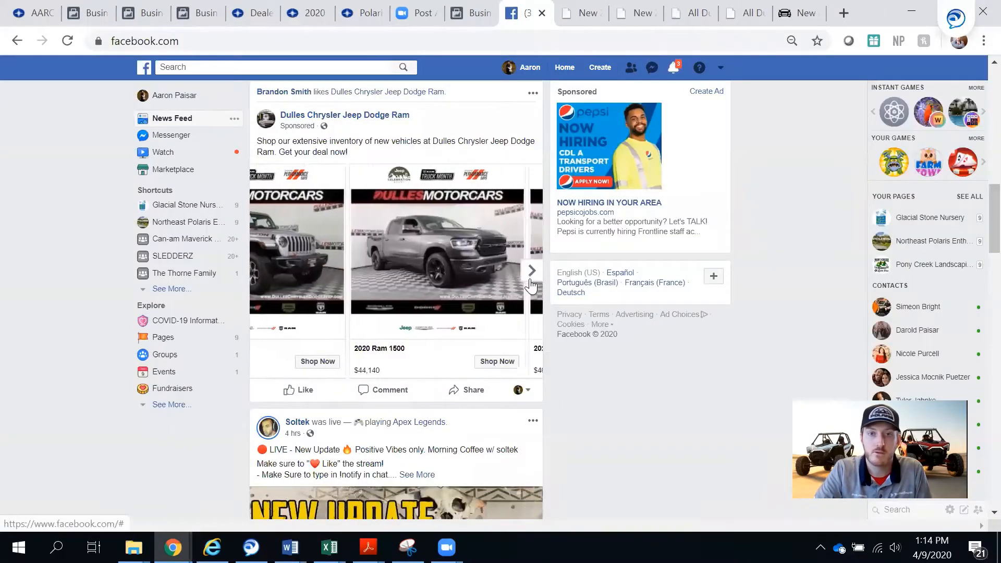
click(417, 266)
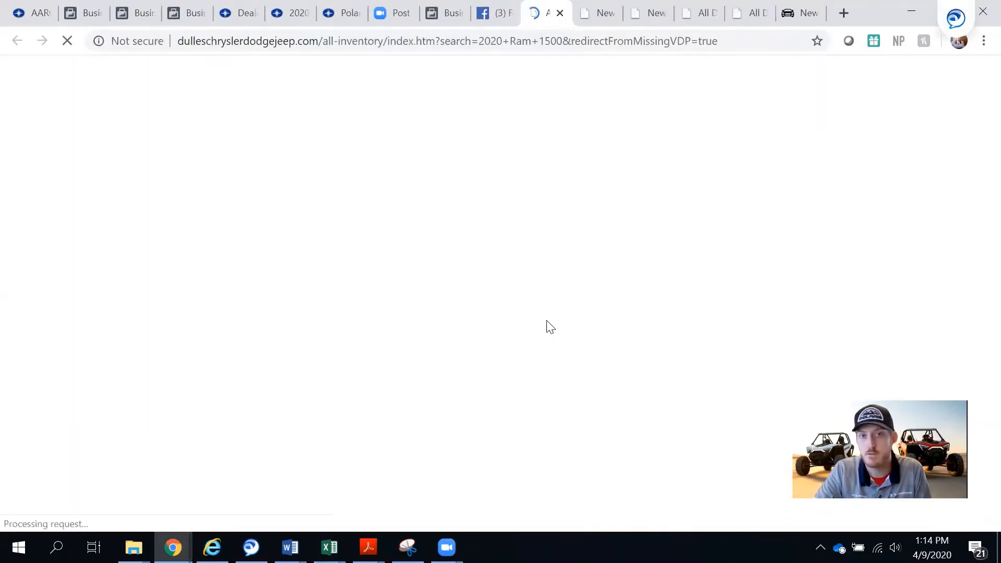
scroll(425, 272, down, 10)
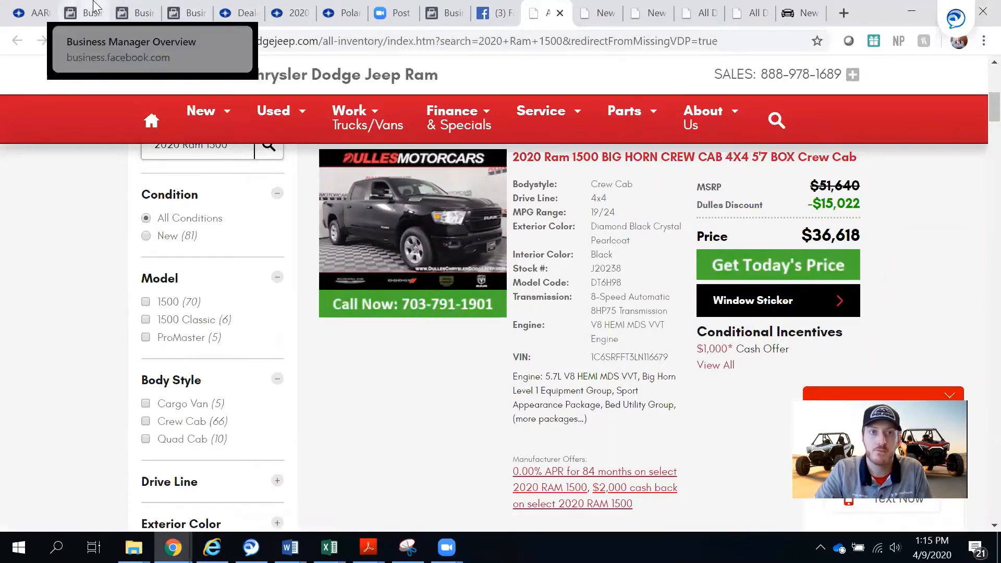
- Switch to Facebook Business Manager and change from the personal ad account to the business account
click(84, 13)
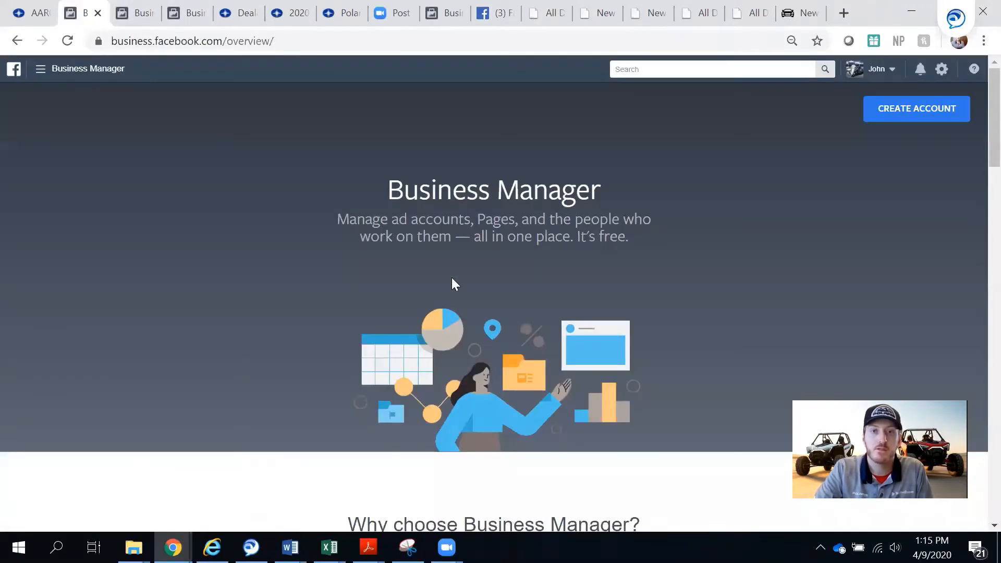
click(879, 73)
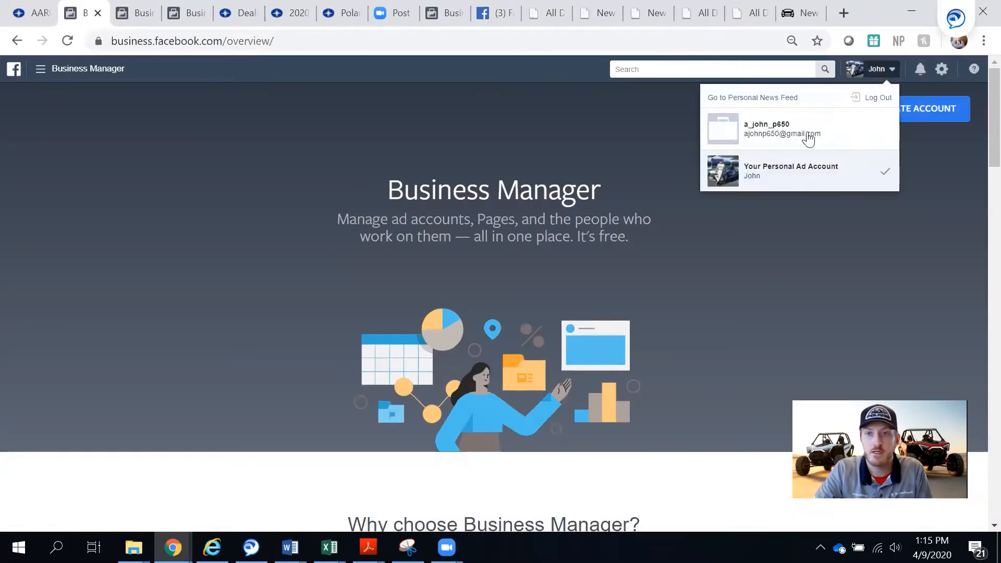
click(782, 184)
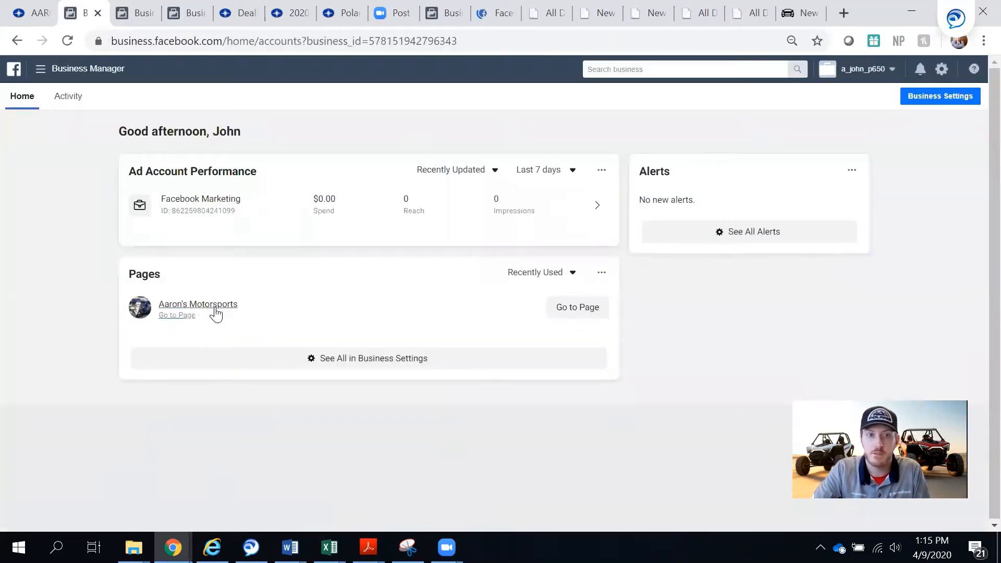
- Open Ads Manager for the business account and start creating a new campaign
click(41, 71)
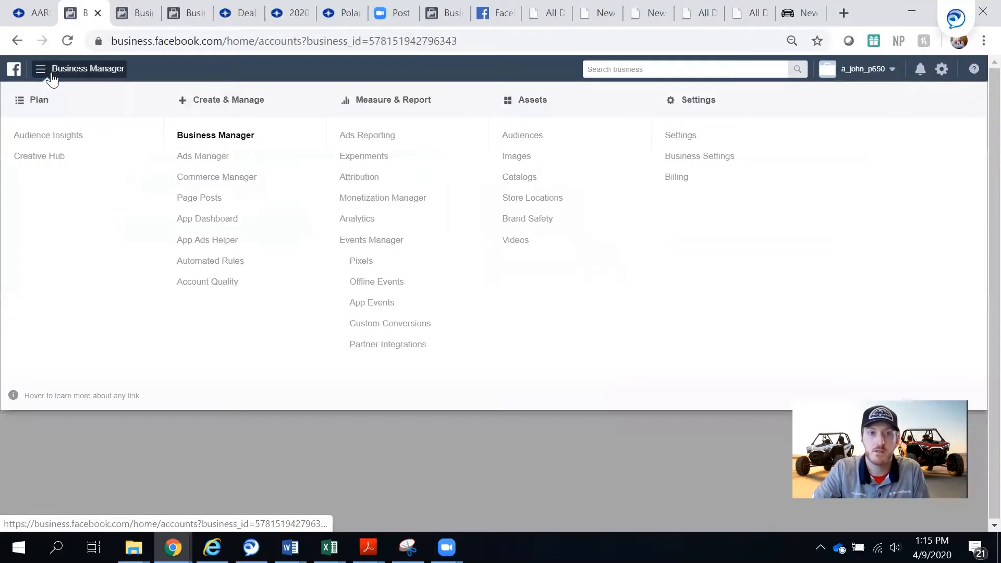
click(207, 157)
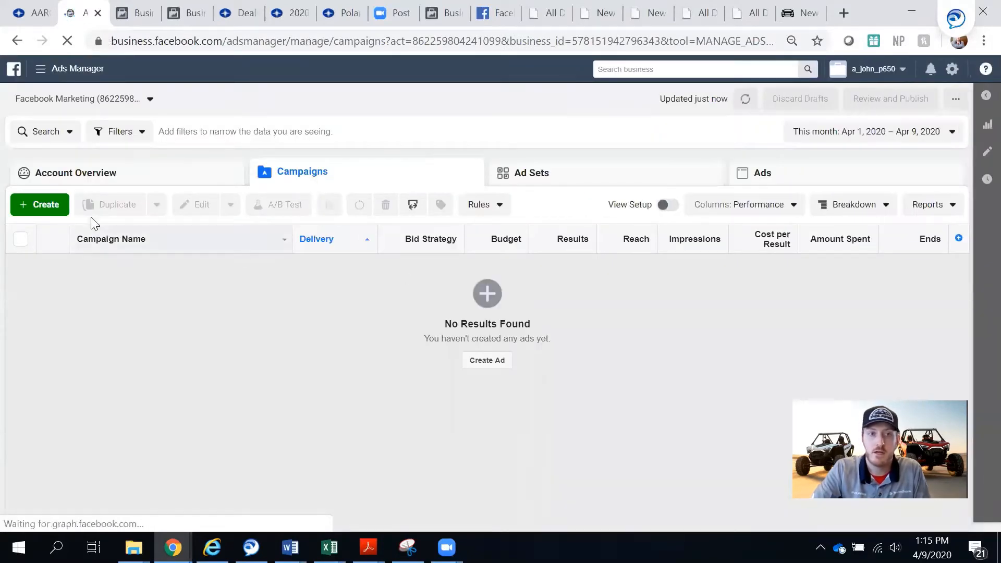
click(40, 204)
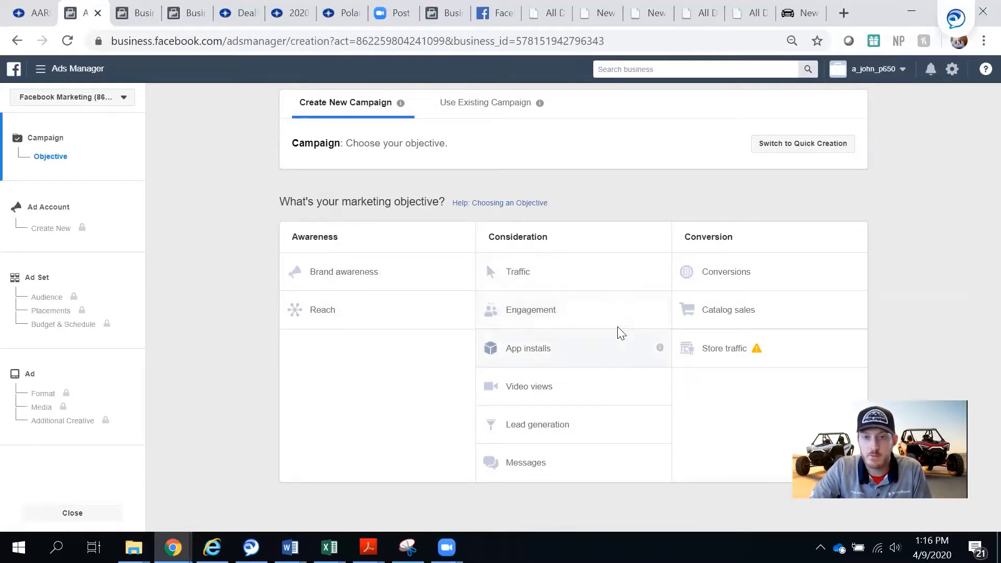
- Choose Traffic as the campaign's marketing objective and set its daily budget to $5
click(538, 278)
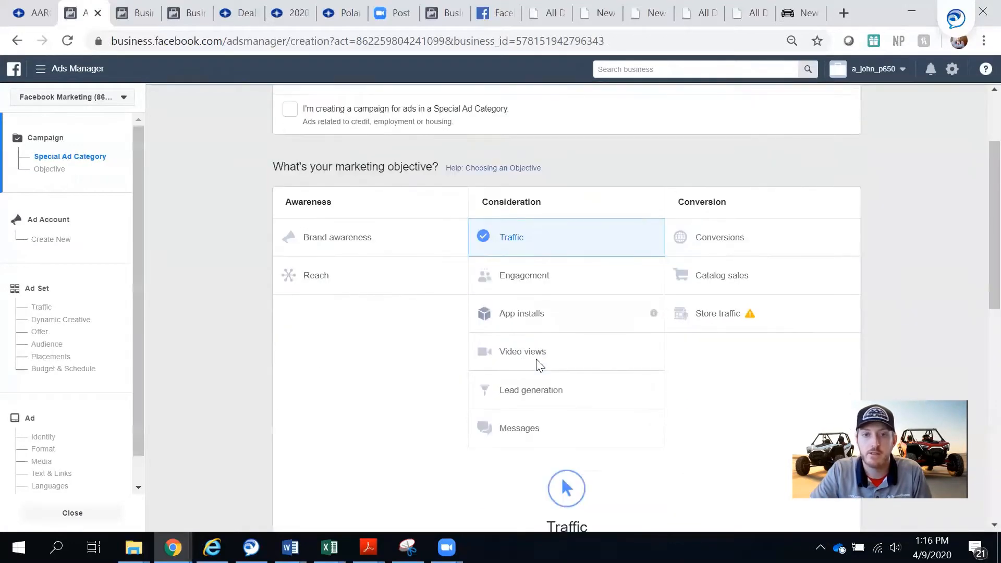
scroll(536, 362, down, 2)
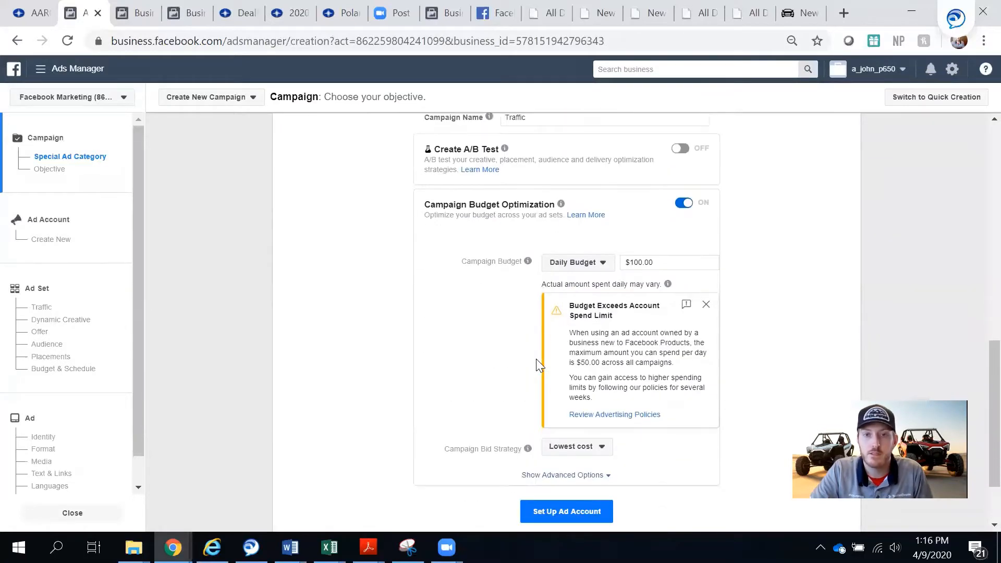
click(598, 265)
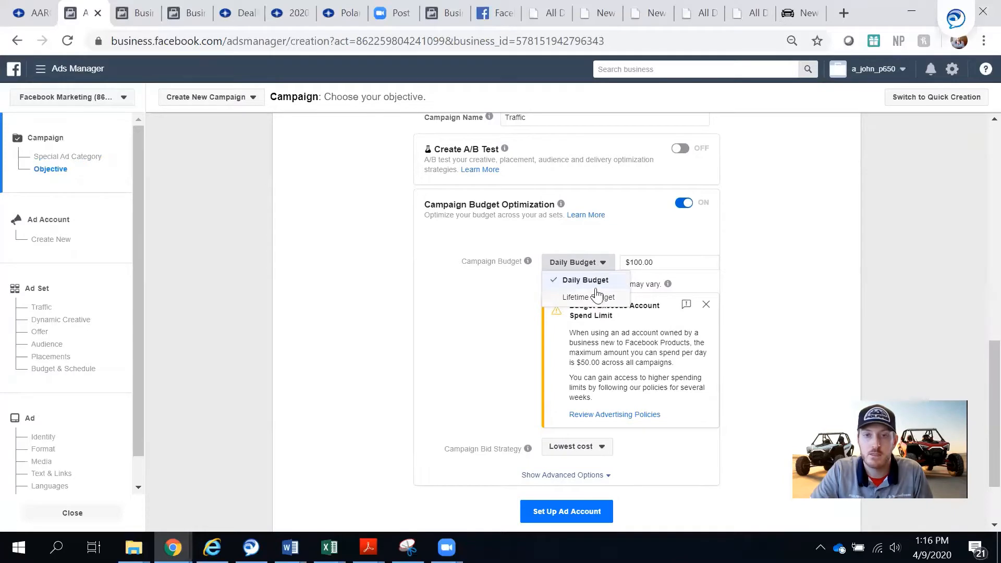
drag(667, 262, 565, 263)
text(5)
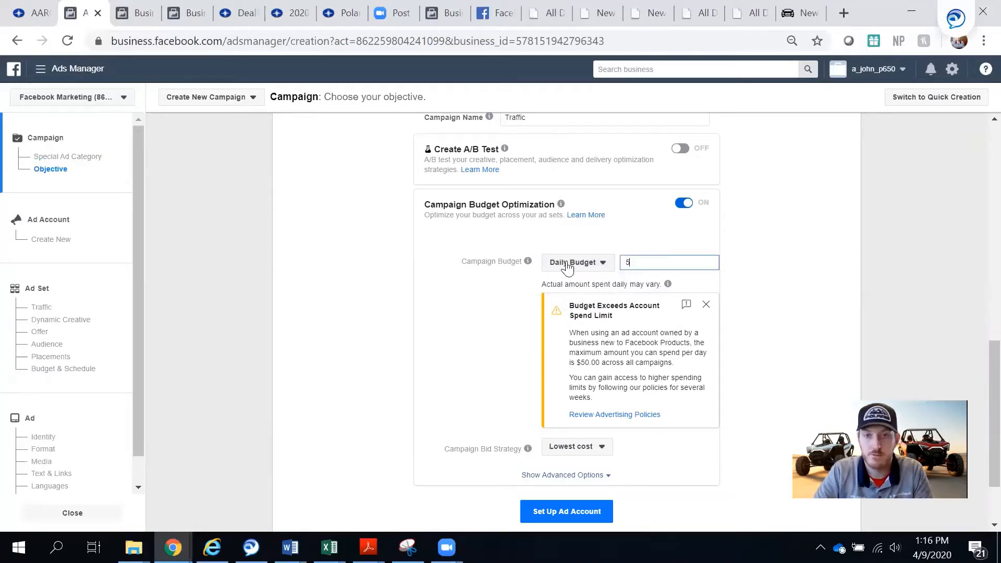
click(480, 320)
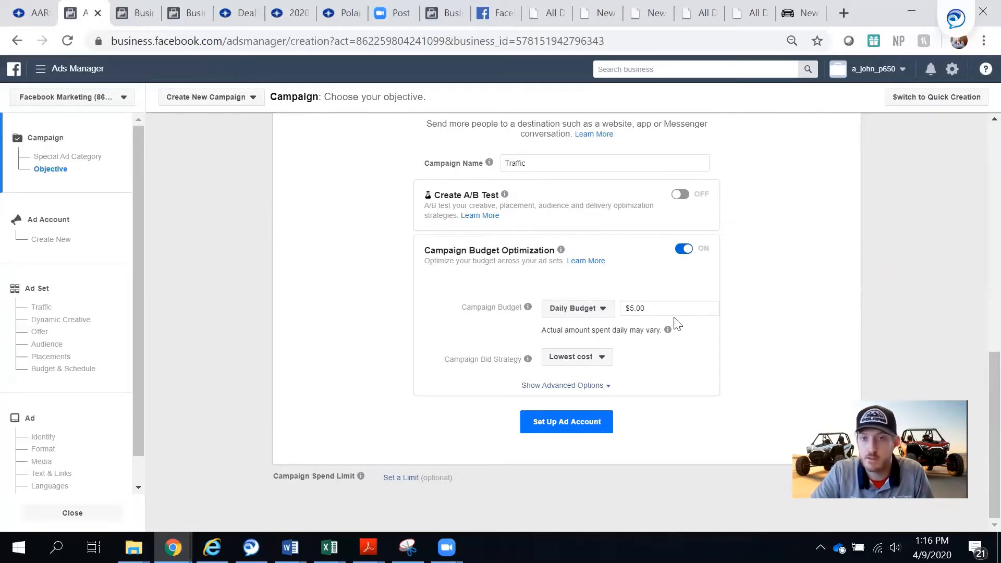
- Set up the ad account with United States, US Dollars and the America/New_York time zone, and continue to the ad set
click(571, 425)
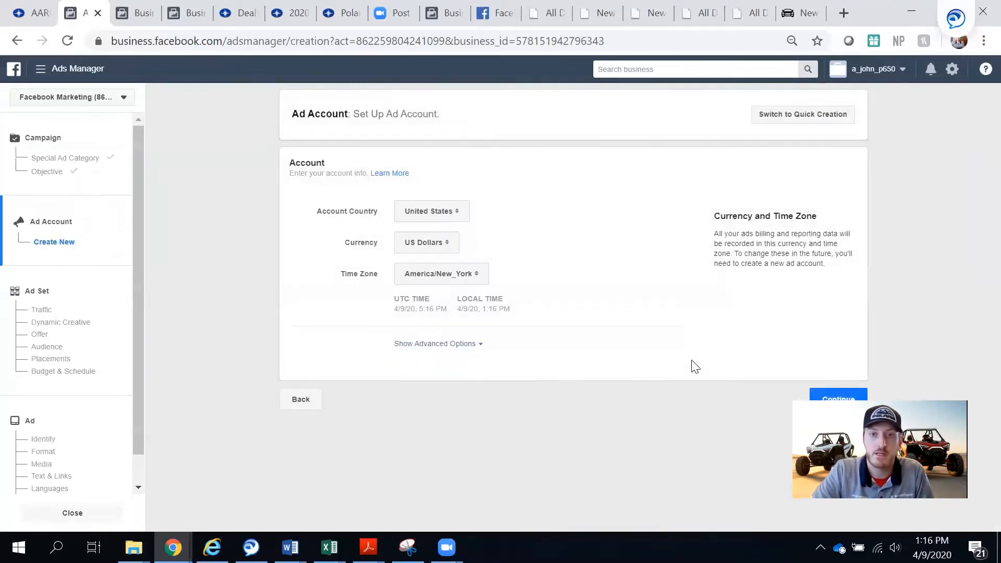
click(845, 397)
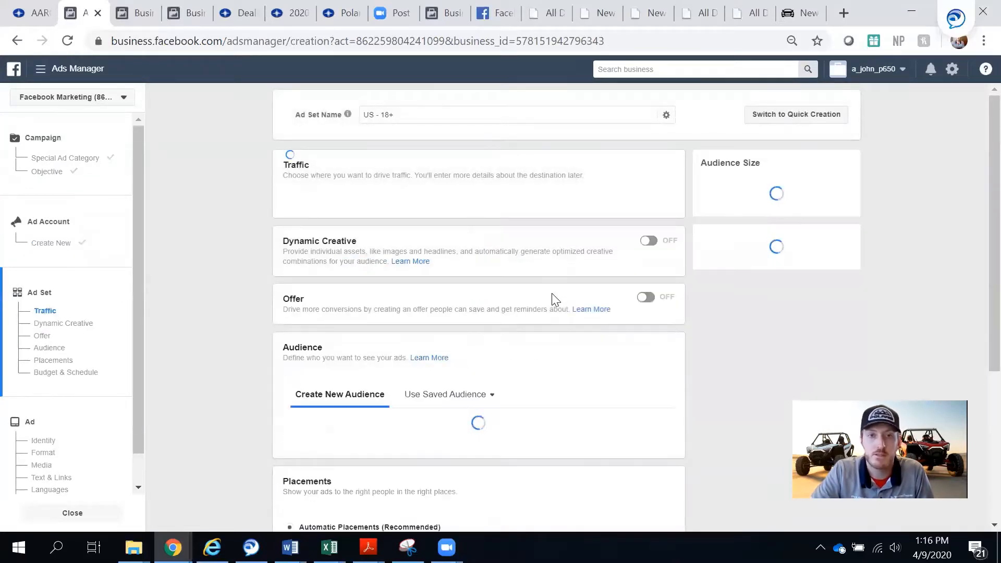
- Examine the ad set's audience options, including custom and lookalike audiences, locations, age, gender, languages and detailed targeting
scroll(526, 294, down, 2)
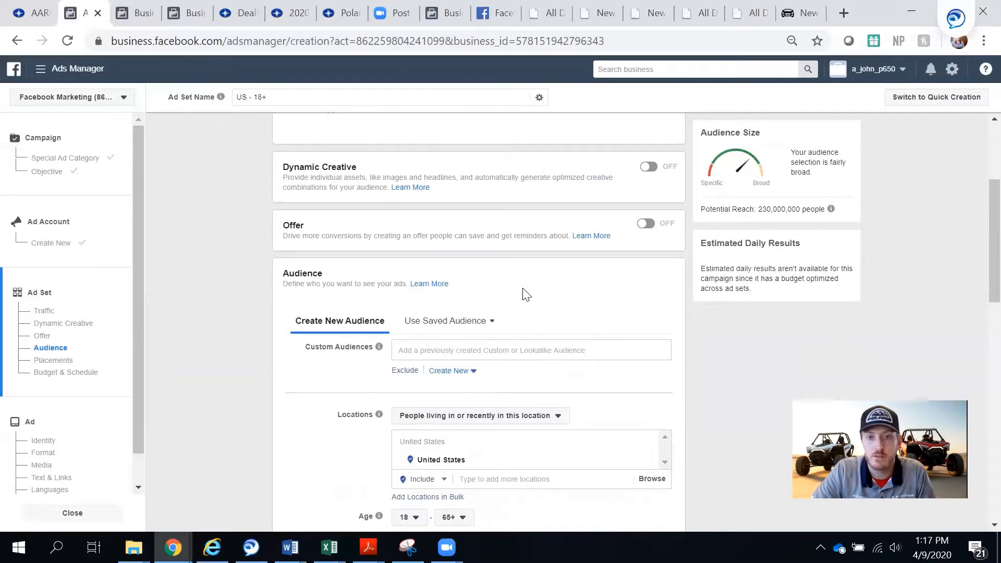
click(462, 374)
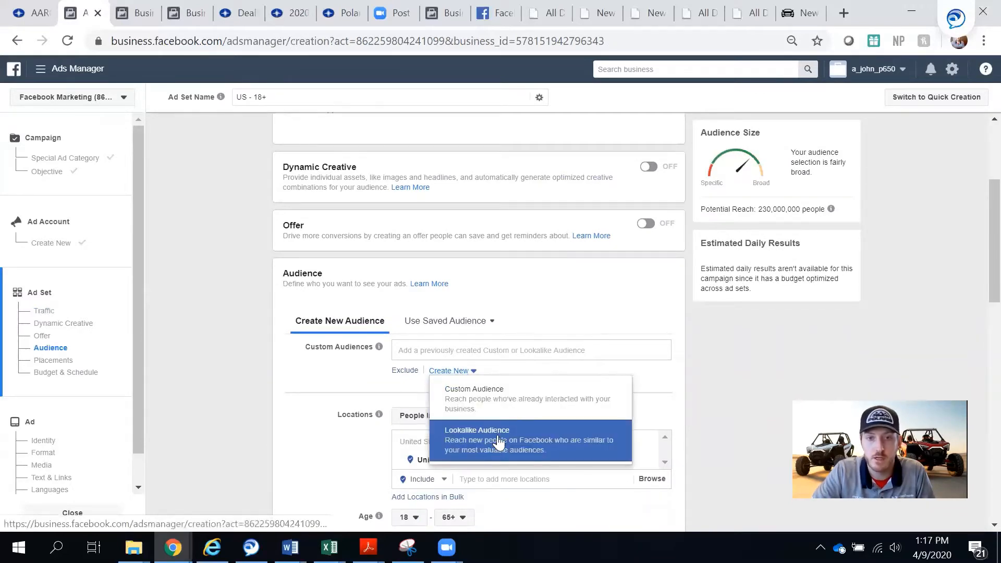
click(256, 368)
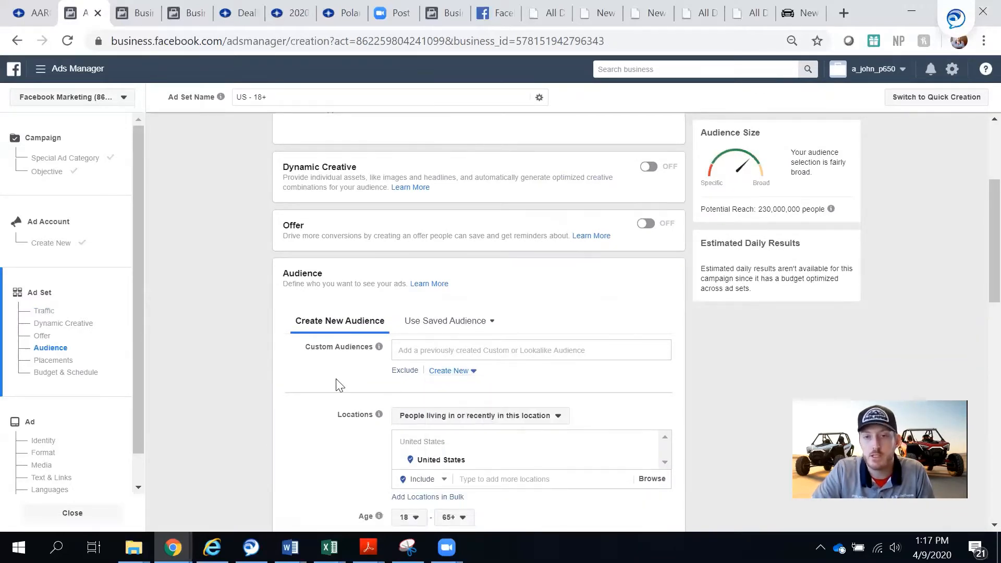
scroll(338, 384, down, 2)
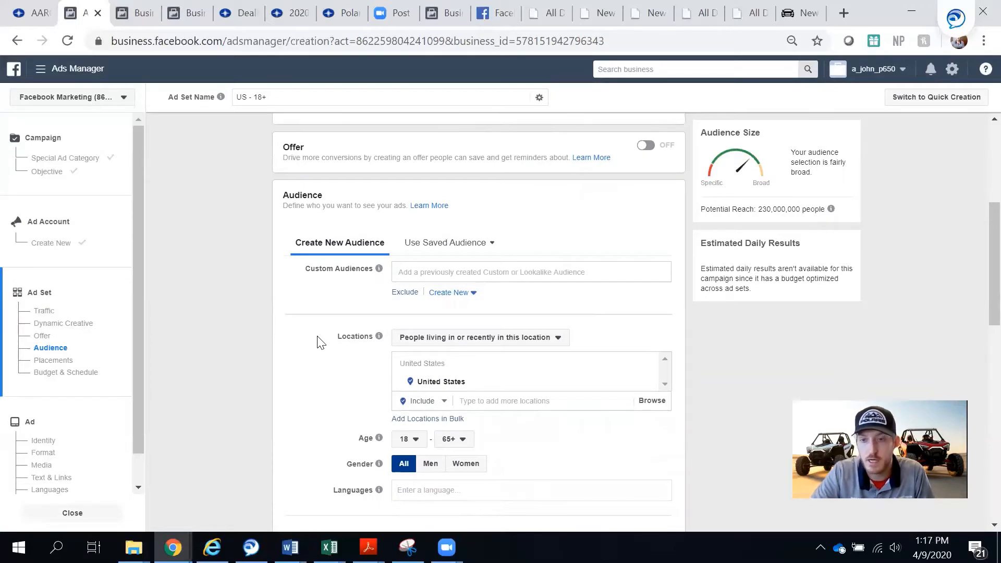
mouse_move(378, 336)
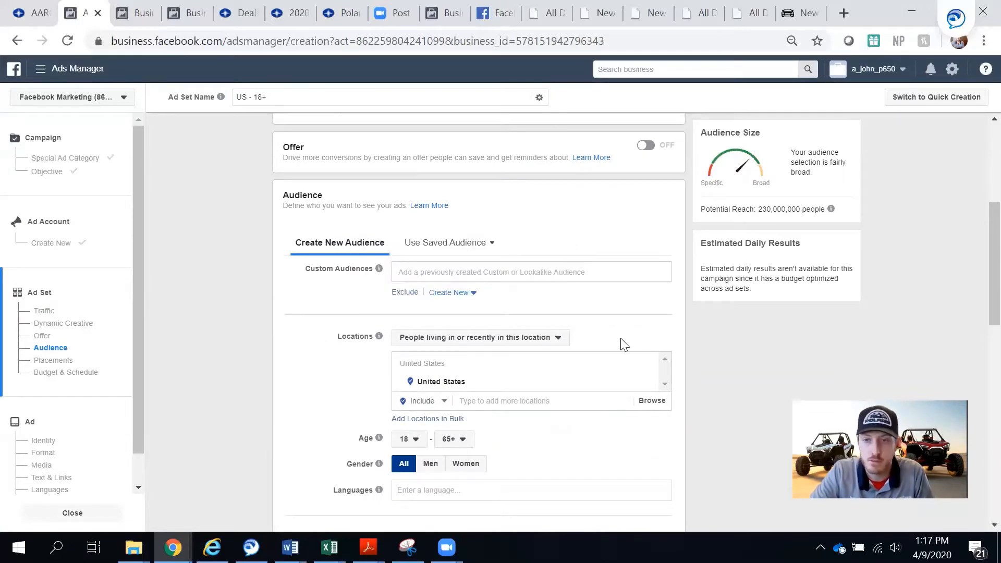
scroll(621, 350, down, 2)
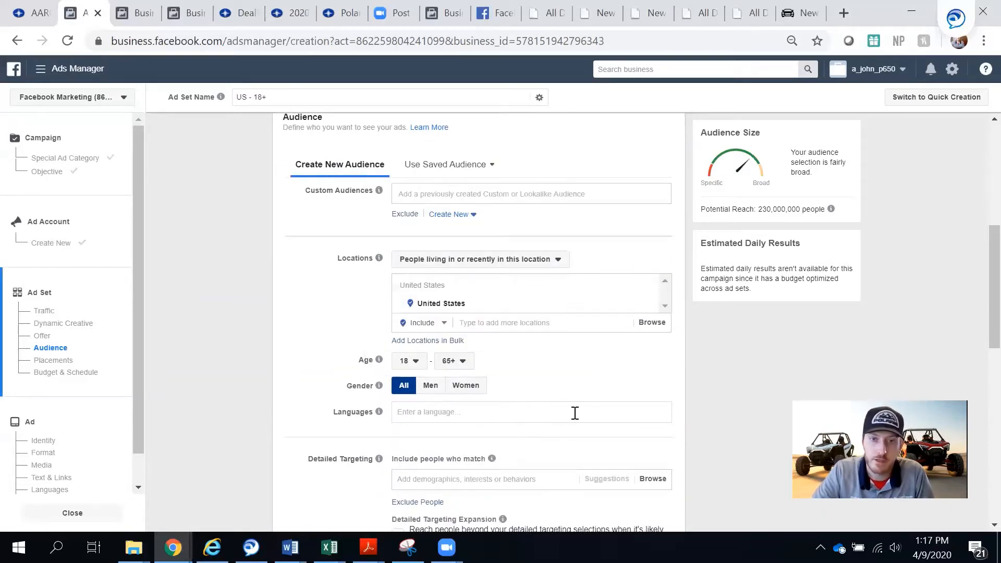
scroll(574, 414, down, 2)
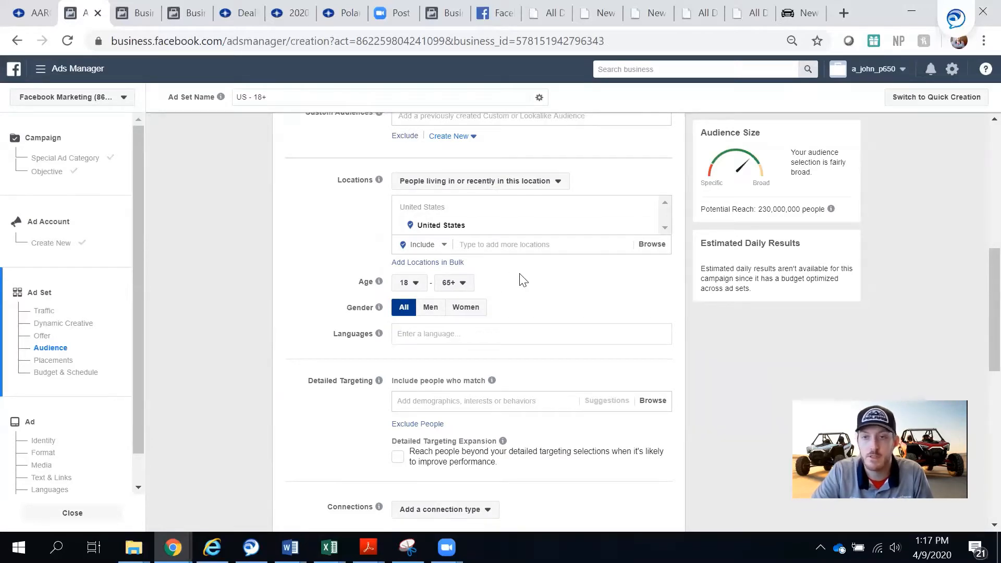
- Review the audience and placement settings, keep Automatic Placements, and continue to the ad setup
scroll(537, 300, down, 2)
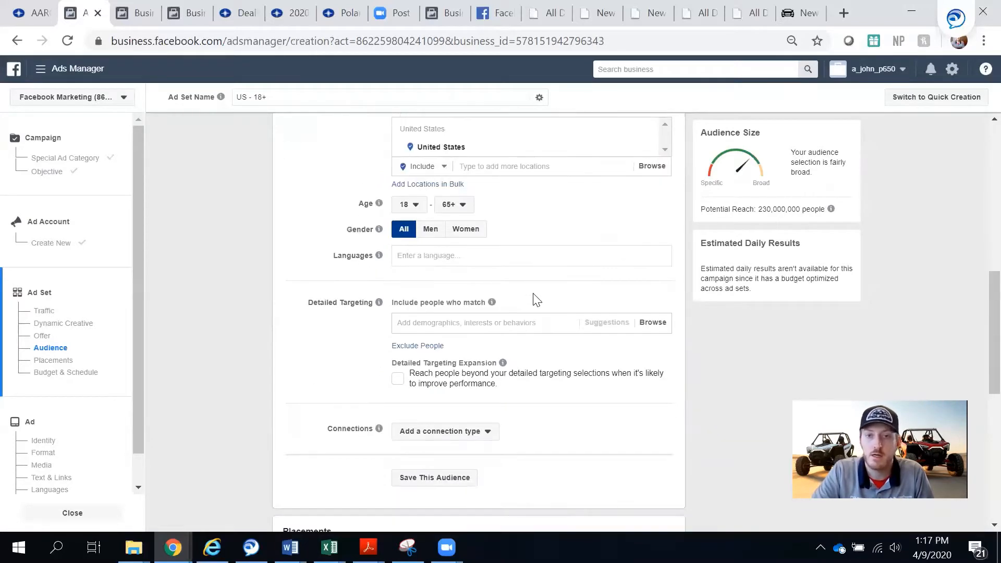
scroll(482, 329, up, 4)
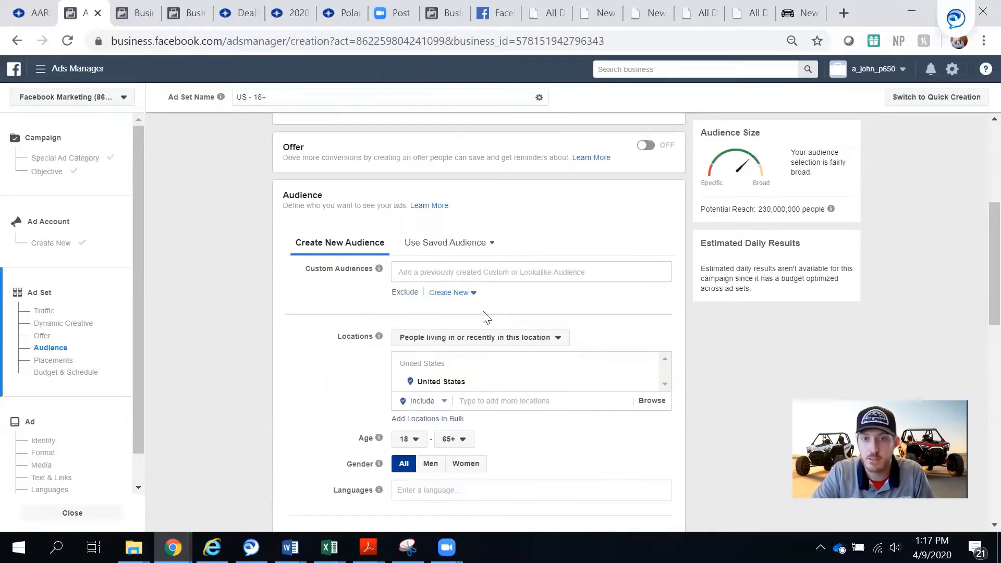
scroll(501, 354, down, 7)
scroll(530, 383, down, 5)
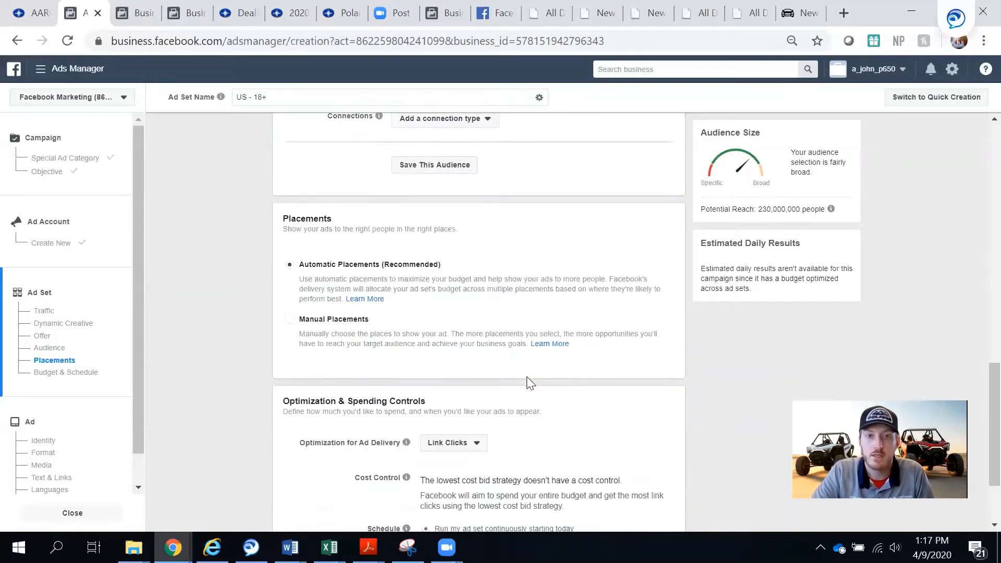
click(654, 516)
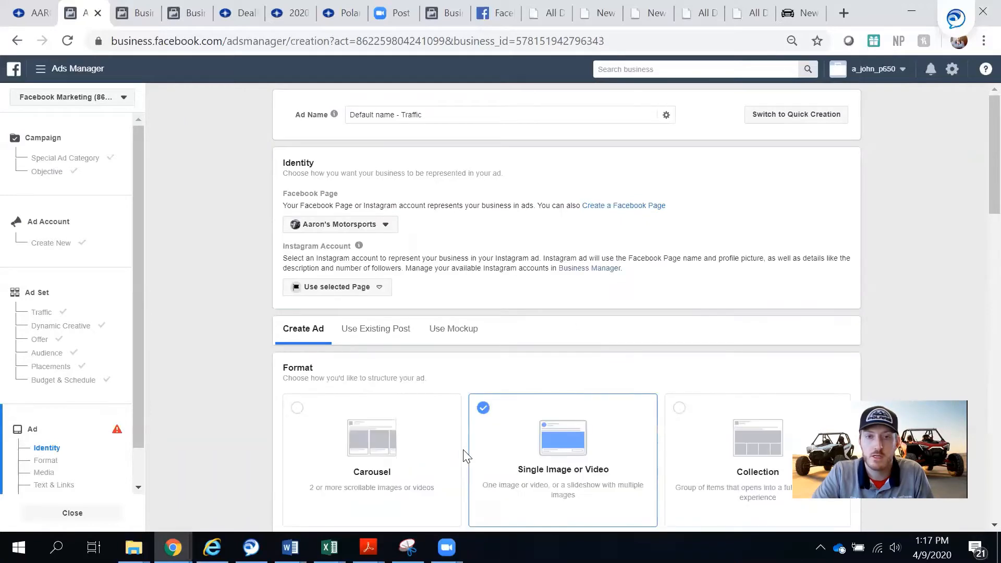
- Choose the Carousel format for the Aaron's Motorsports page ad
scroll(457, 351, down, 2)
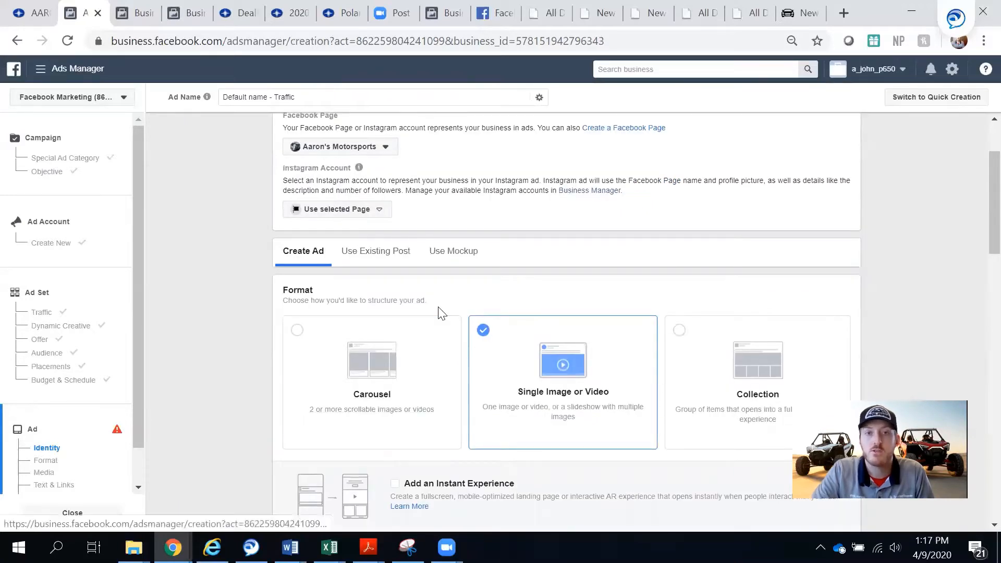
scroll(443, 313, up, 2)
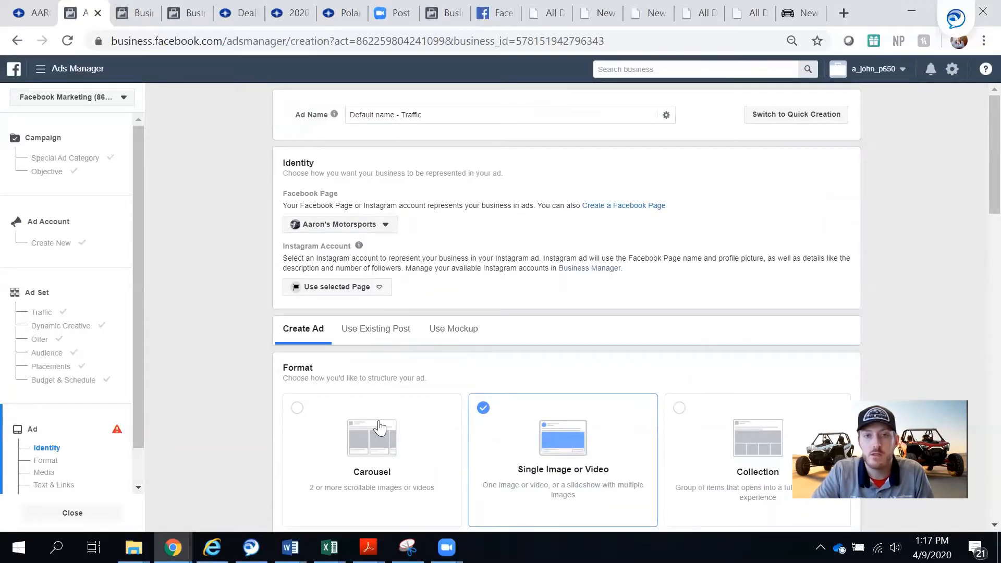
scroll(379, 342, down, 3)
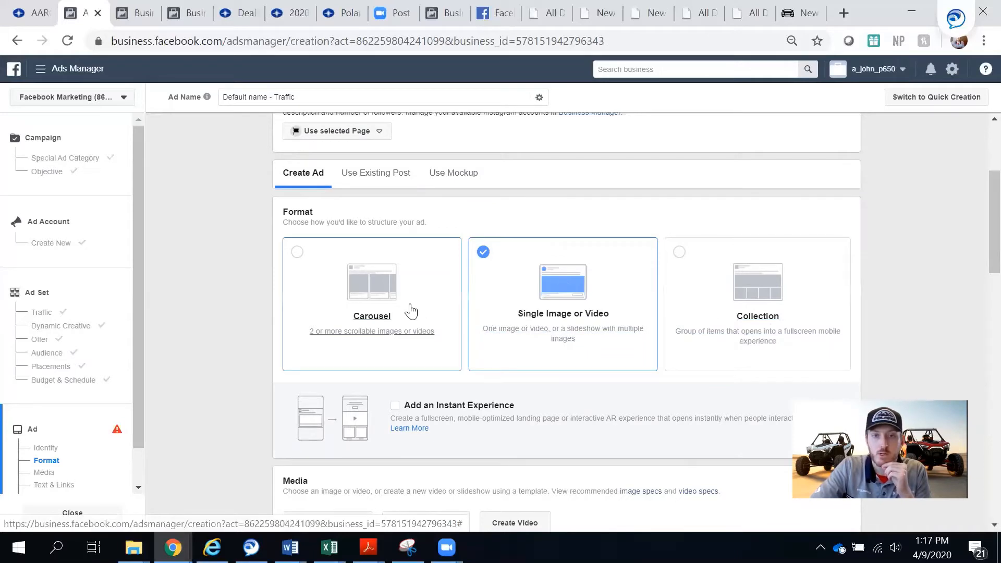
click(360, 294)
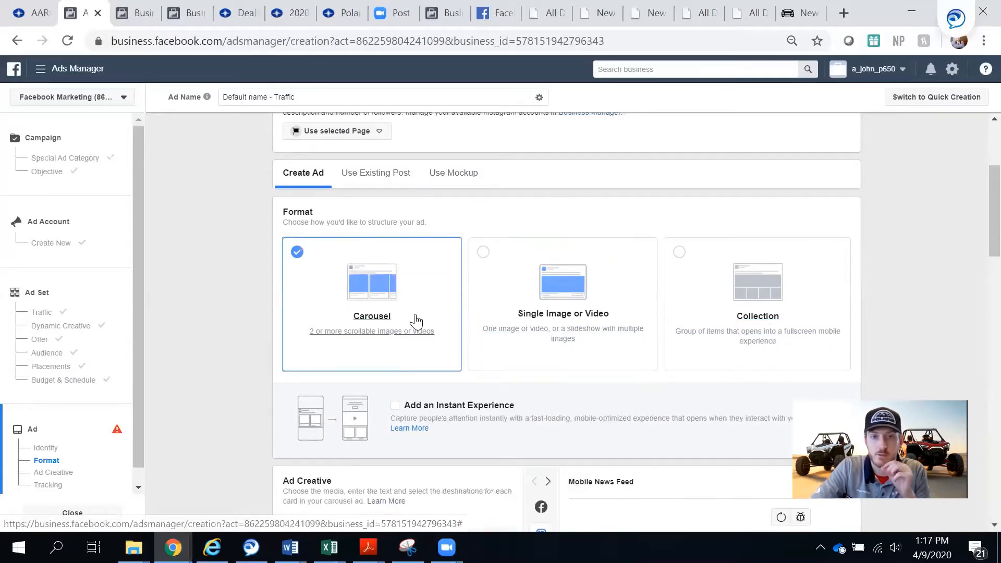
- Add two more cards to the ad creative so the carousel has five cards
scroll(389, 313, down, 2)
scroll(392, 315, down, 3)
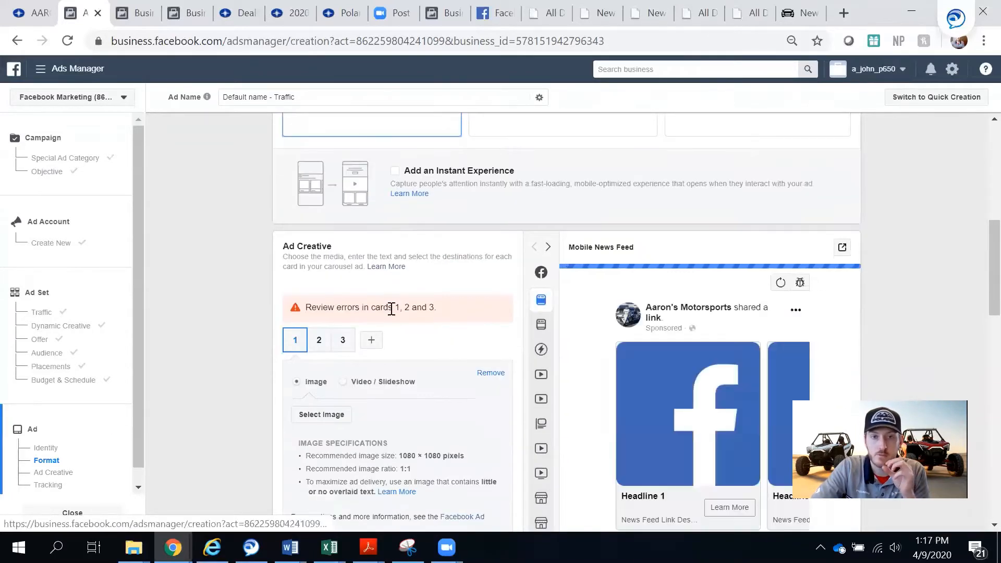
scroll(357, 285, up, 3)
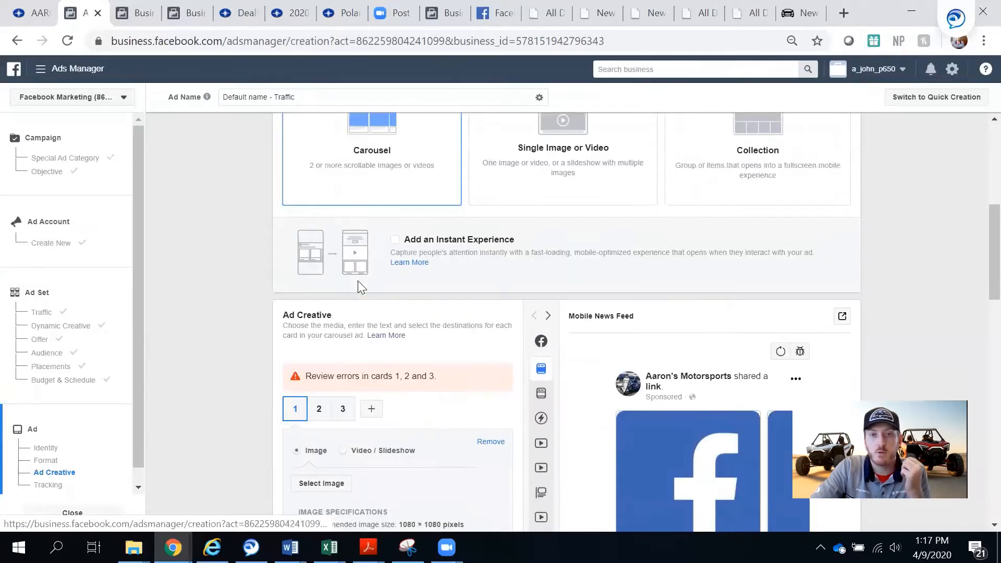
scroll(359, 287, down, 3)
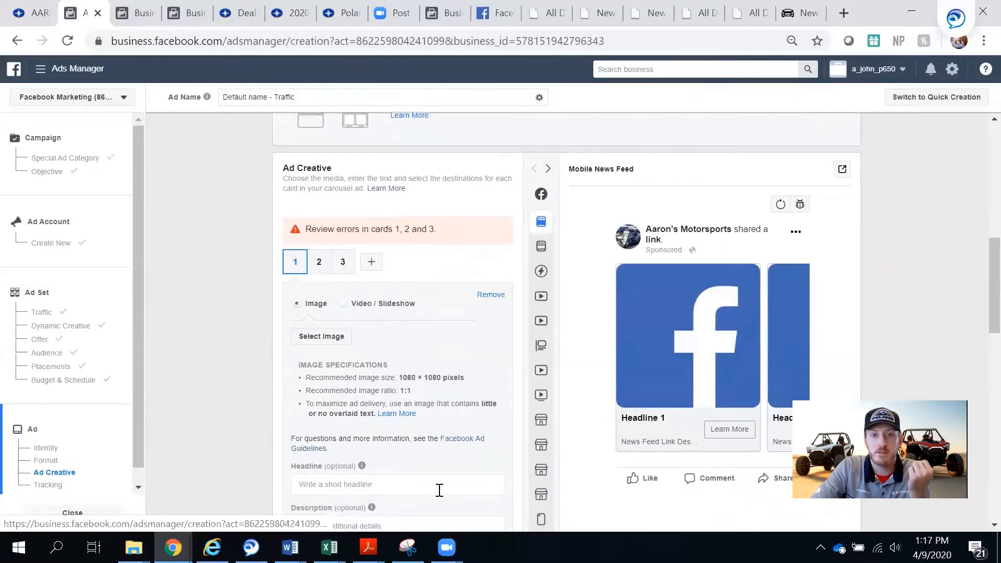
scroll(374, 374, down, 2)
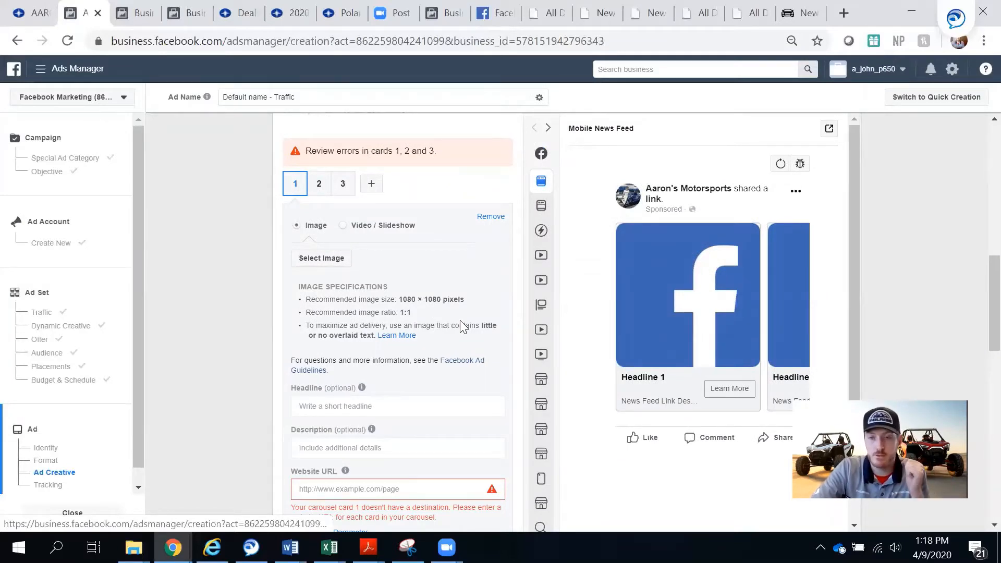
click(374, 191)
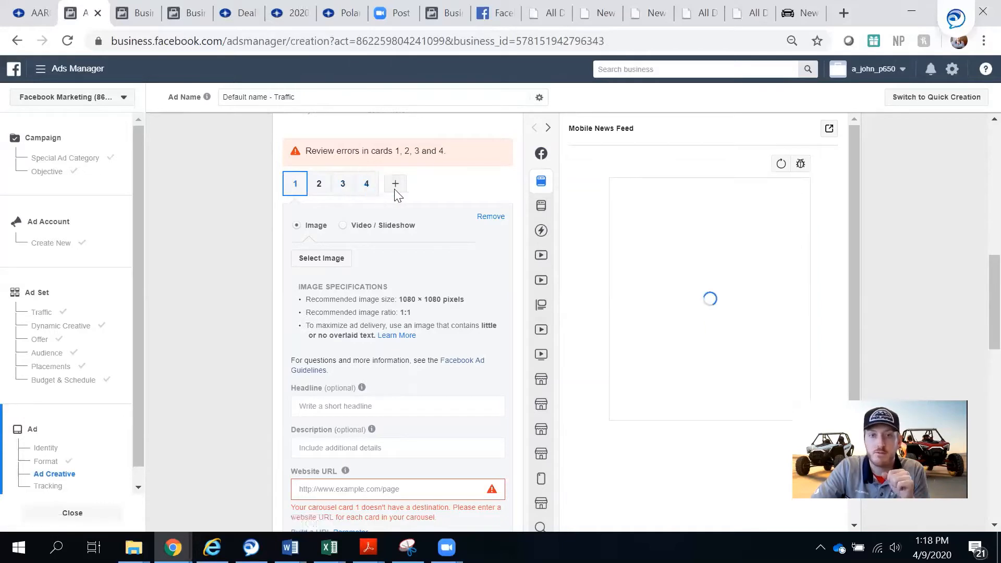
click(395, 186)
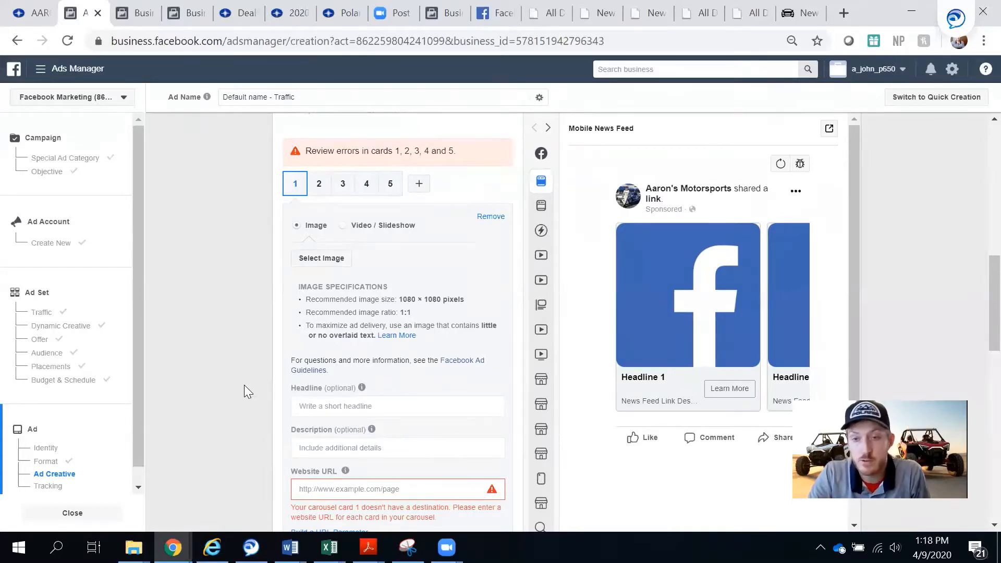
- Give the first carousel card the 1920 × 1440 vehicle photo from the page's images
click(324, 261)
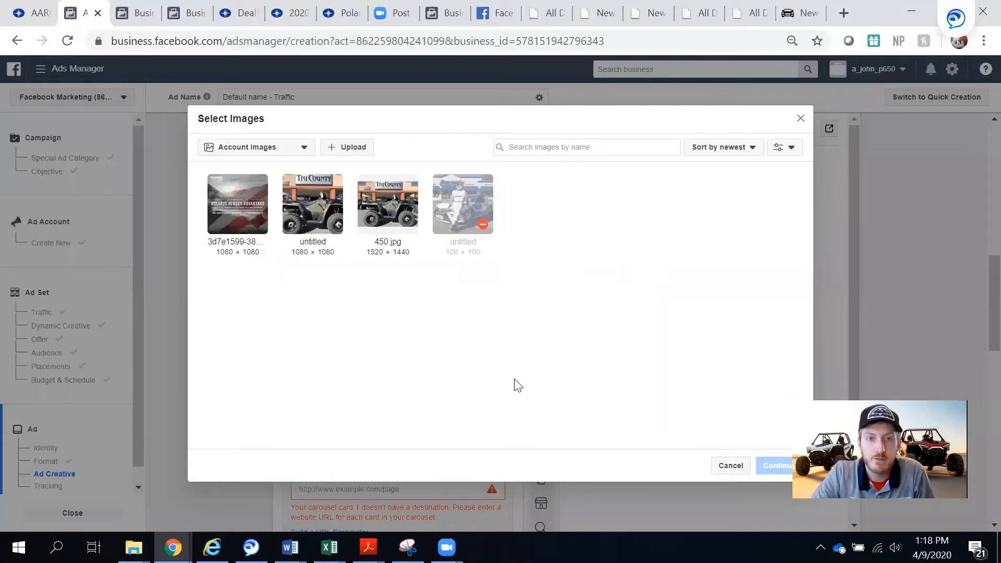
click(291, 153)
click(277, 194)
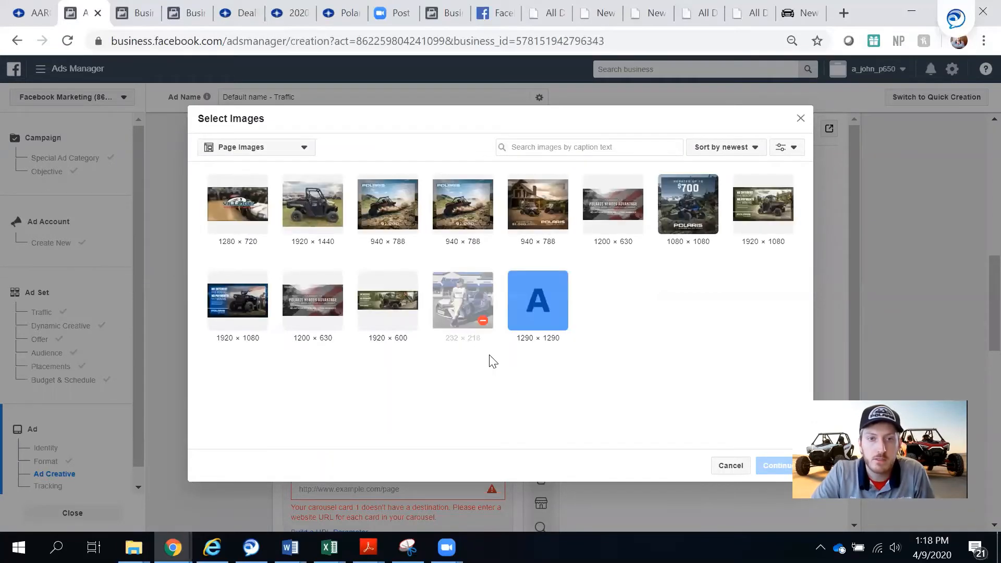
click(305, 209)
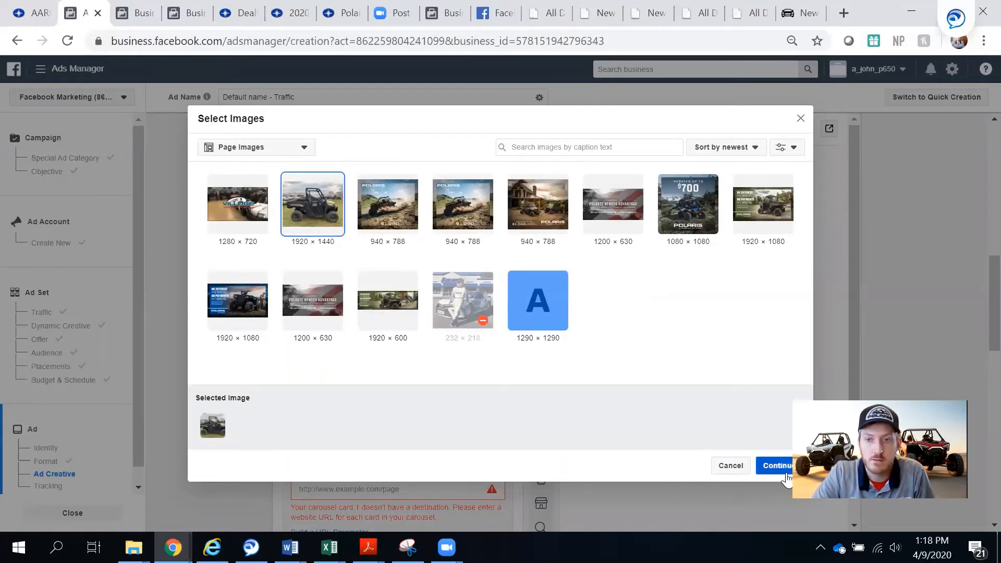
click(771, 465)
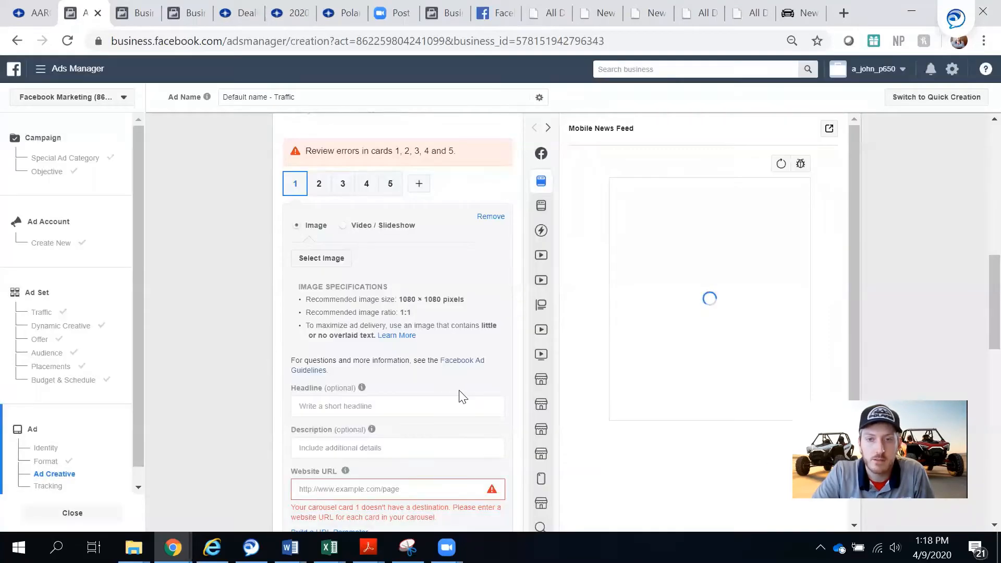
- Give the second carousel card the untitled 1080 × 1080 ATV photo from the account images
click(320, 188)
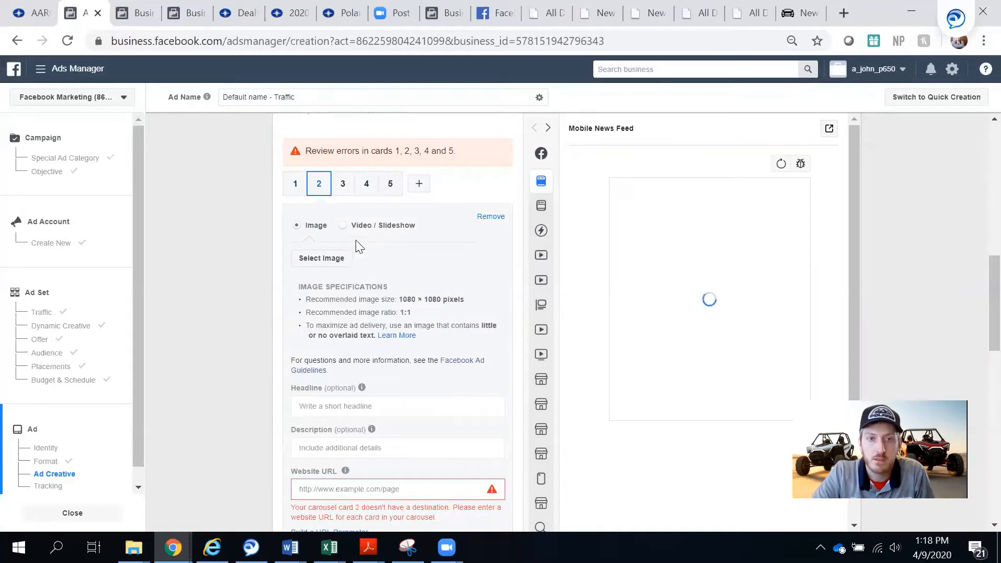
click(337, 264)
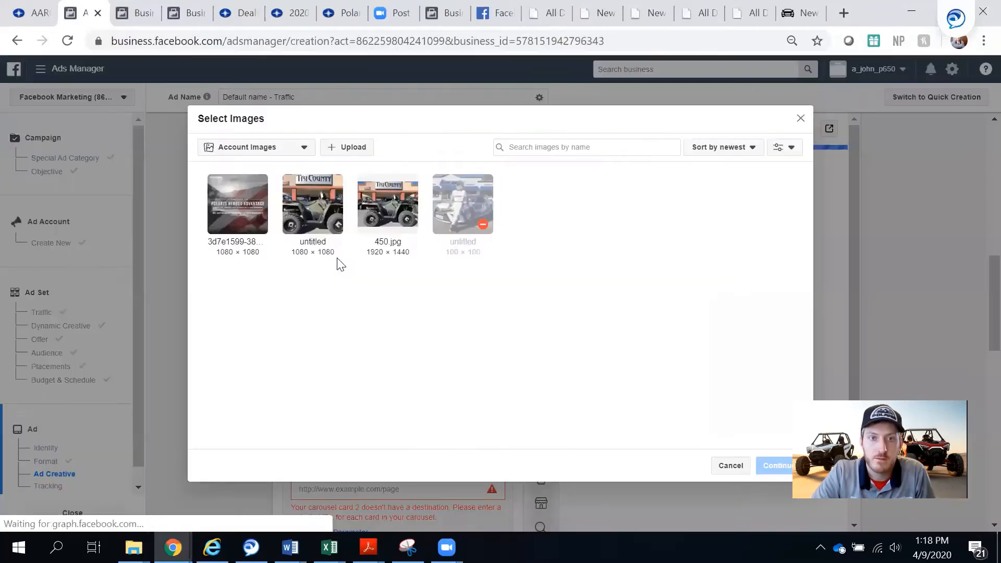
click(314, 221)
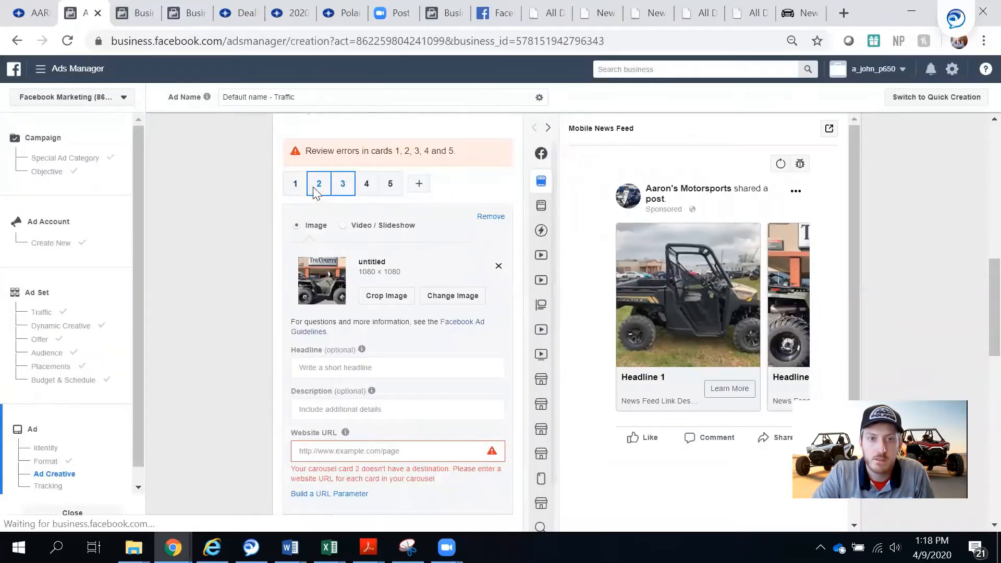
- Change the first carousel card's image to Ranger 1000.jpg from the account images
click(294, 186)
click(452, 296)
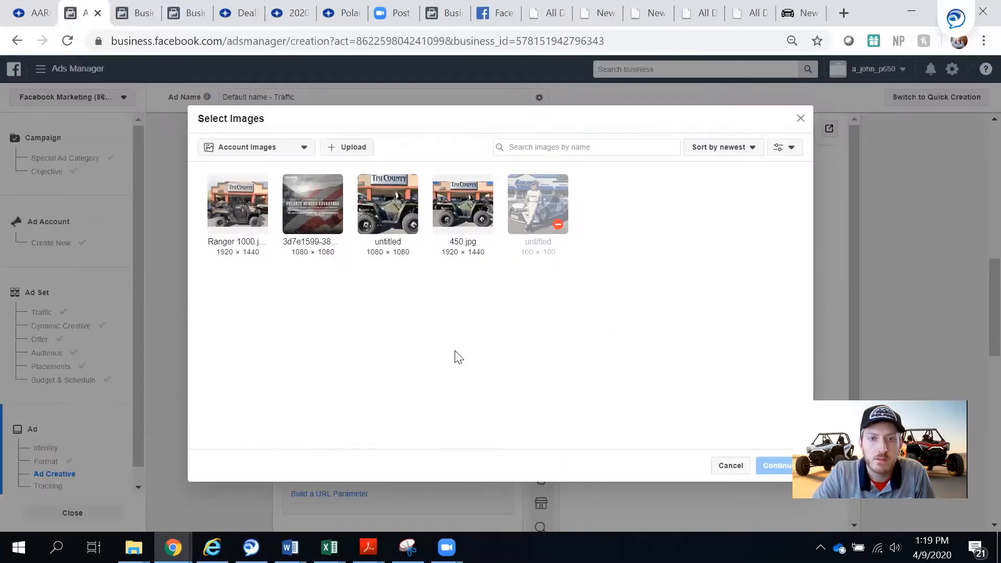
click(779, 472)
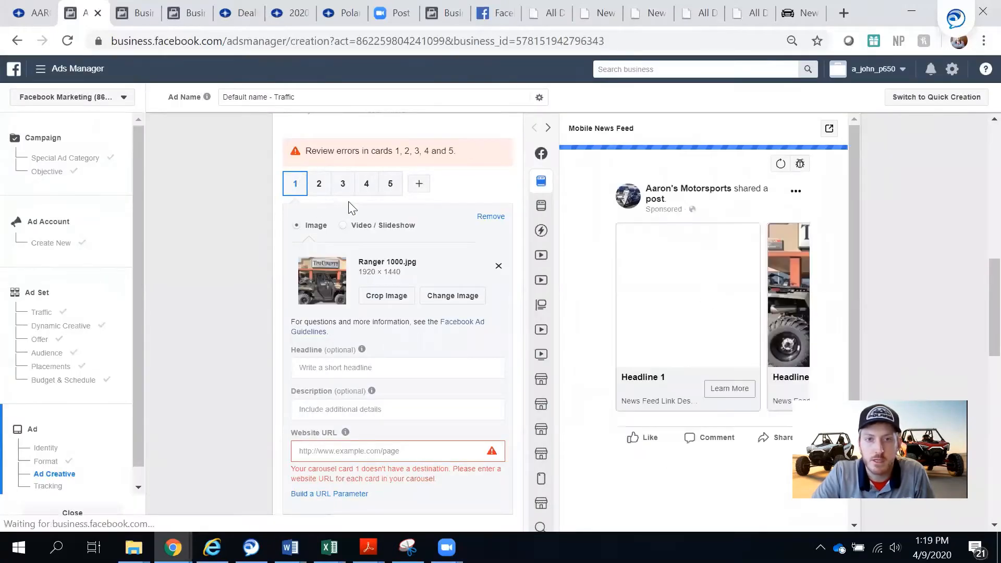
- Examine the individual carousel cards, their images and text fields, and the Mobile News Feed preview
click(319, 185)
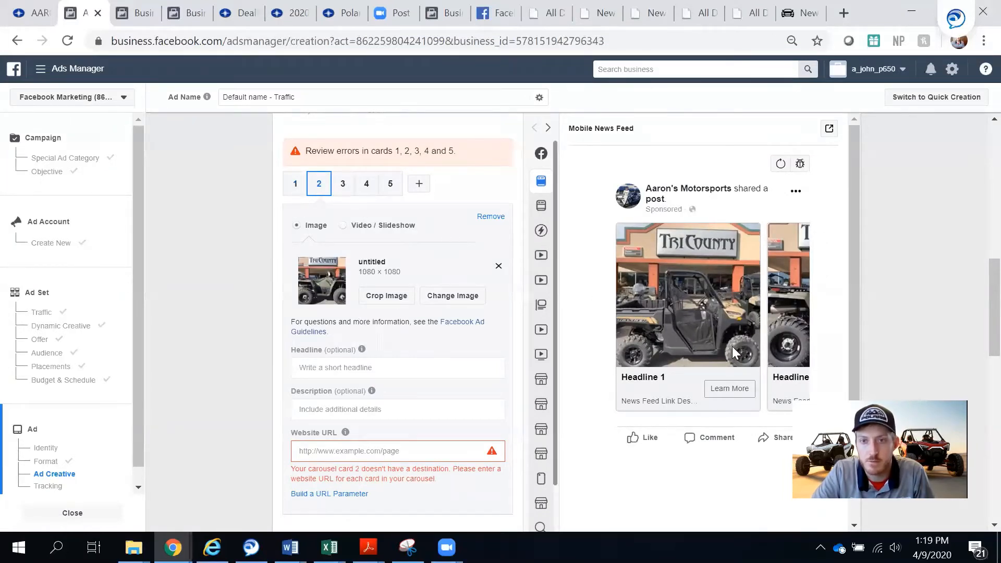
click(295, 189)
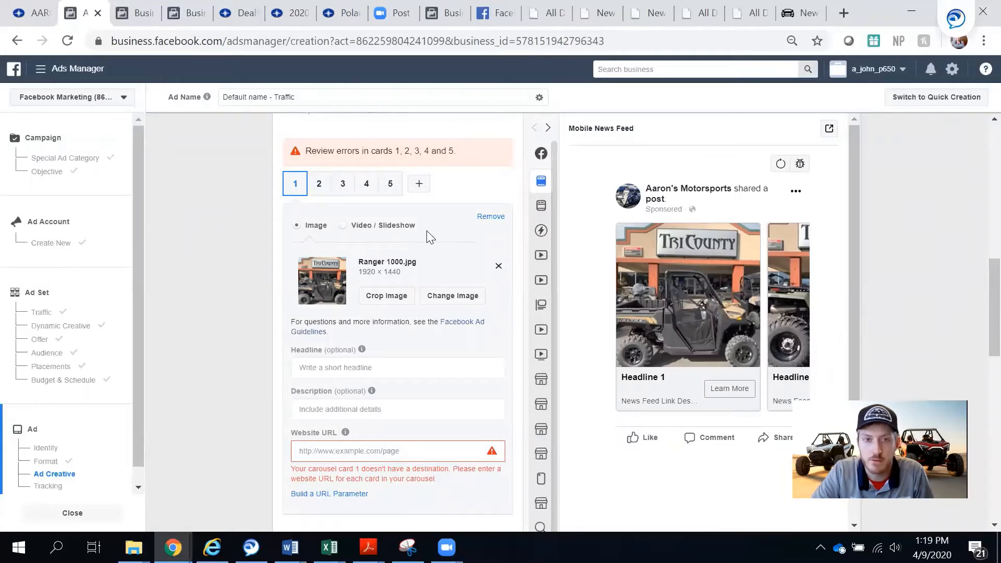
click(319, 187)
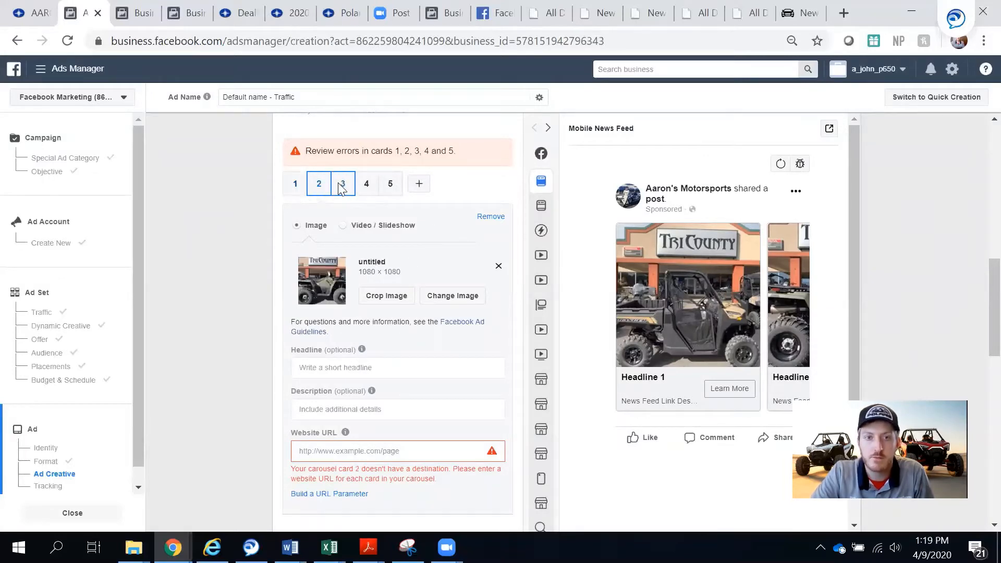
click(343, 187)
click(390, 187)
click(295, 188)
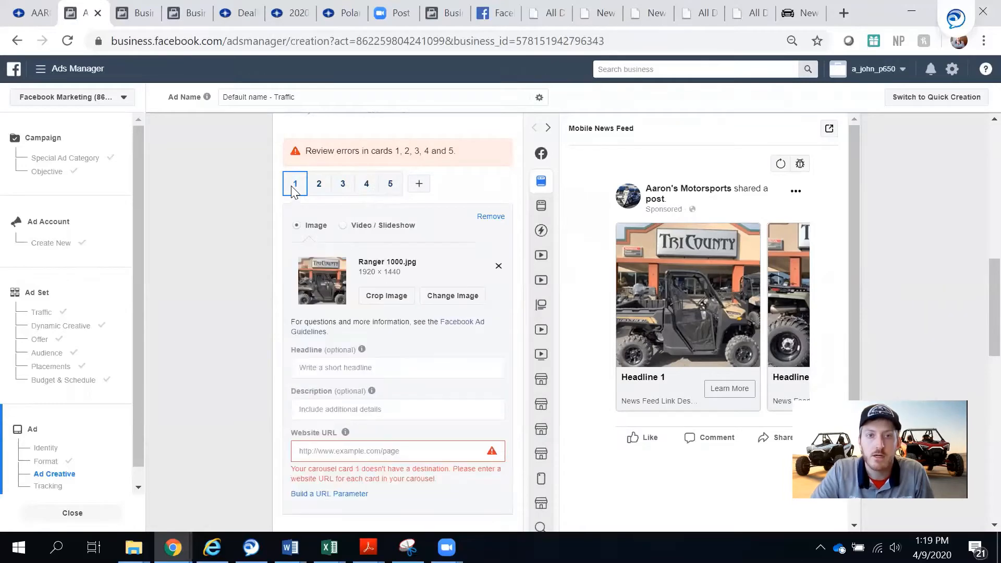
scroll(407, 271, down, 2)
scroll(423, 308, up, 2)
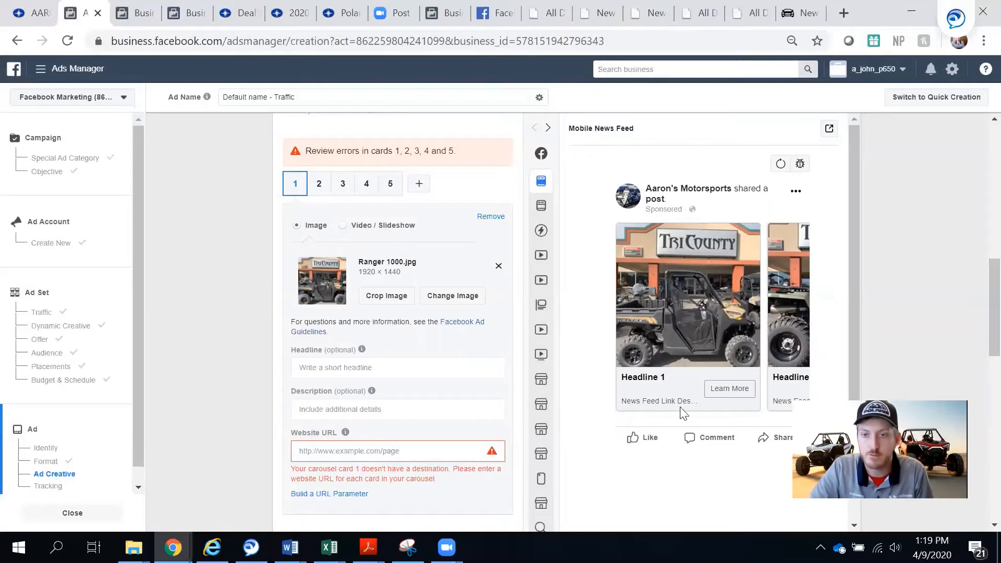
- Set the first carousel card's headline to "Polaris Ranger 1000"
click(330, 368)
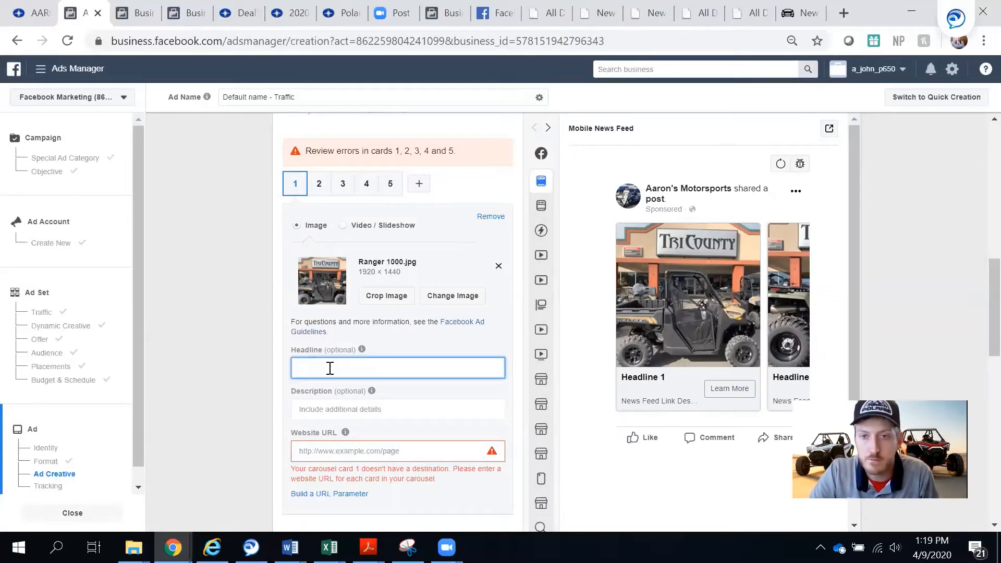
text(Ran)
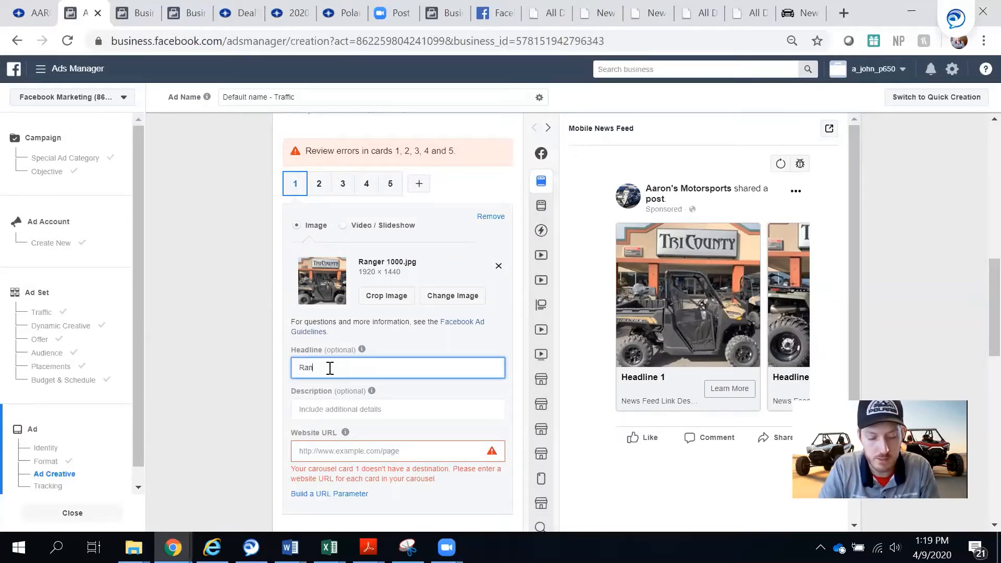
text(ger 1000)
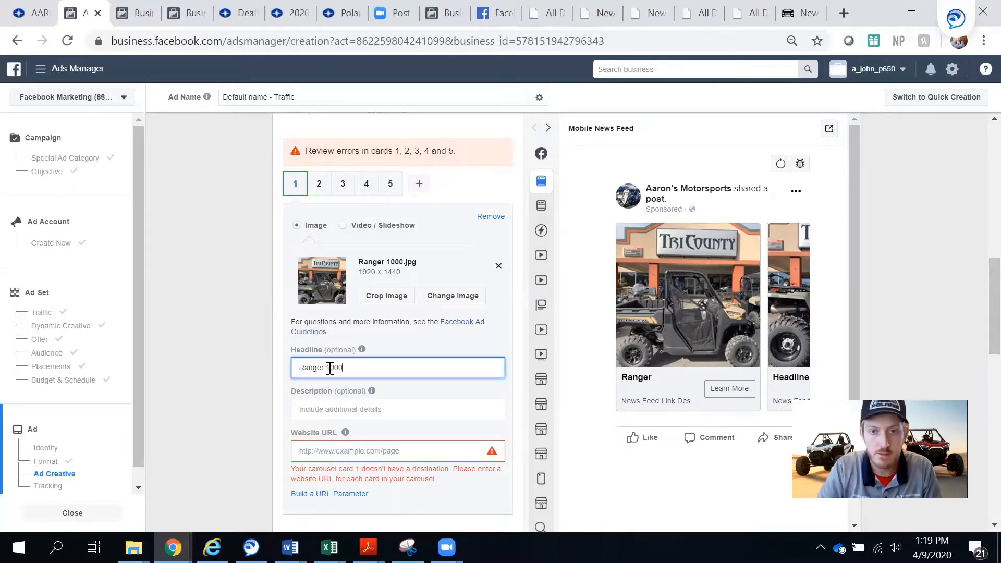
click(297, 368)
click(300, 367)
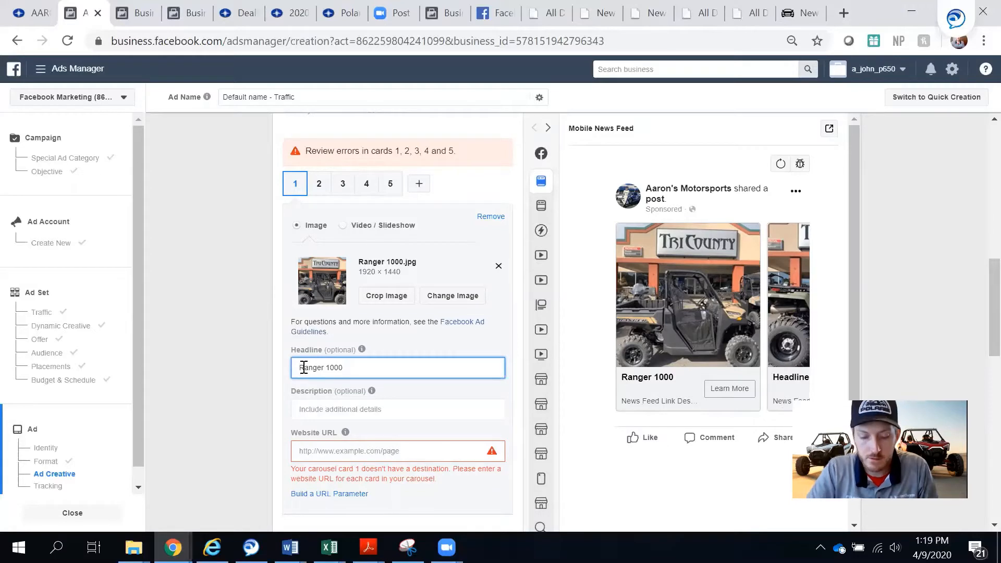
text(Polaris)
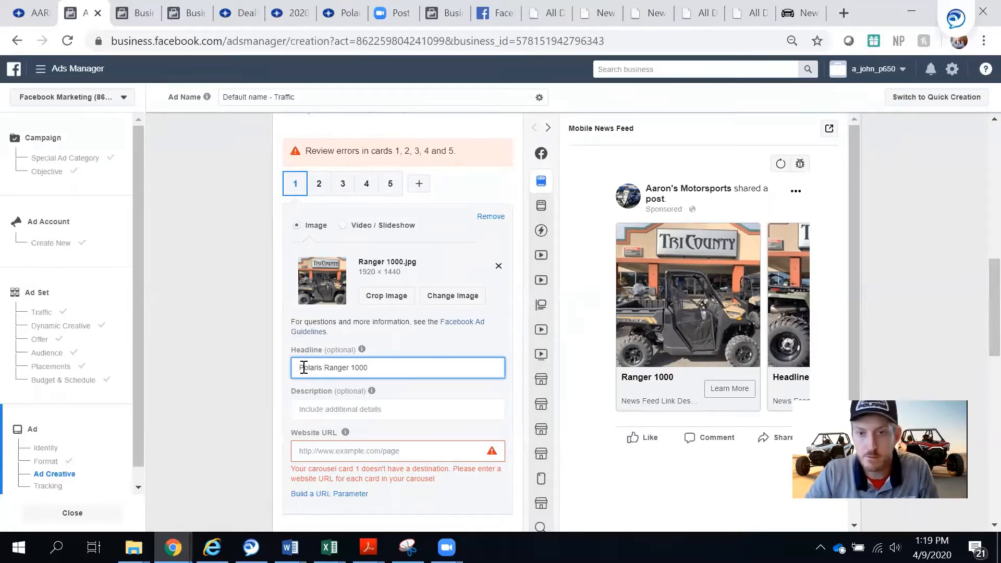
- Set the first carousel card's description to "Starting at $299 / Month"
click(324, 411)
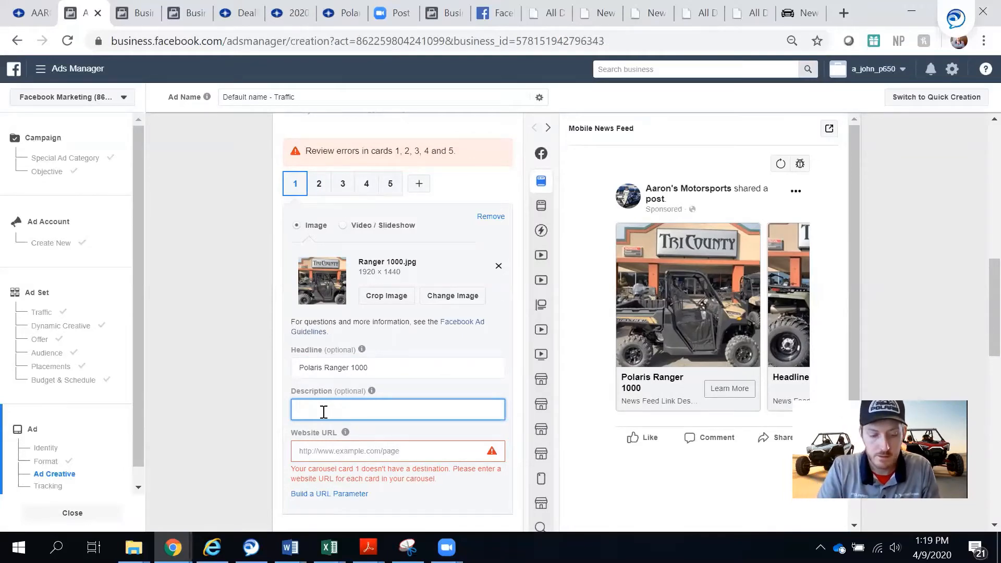
text(Stat)
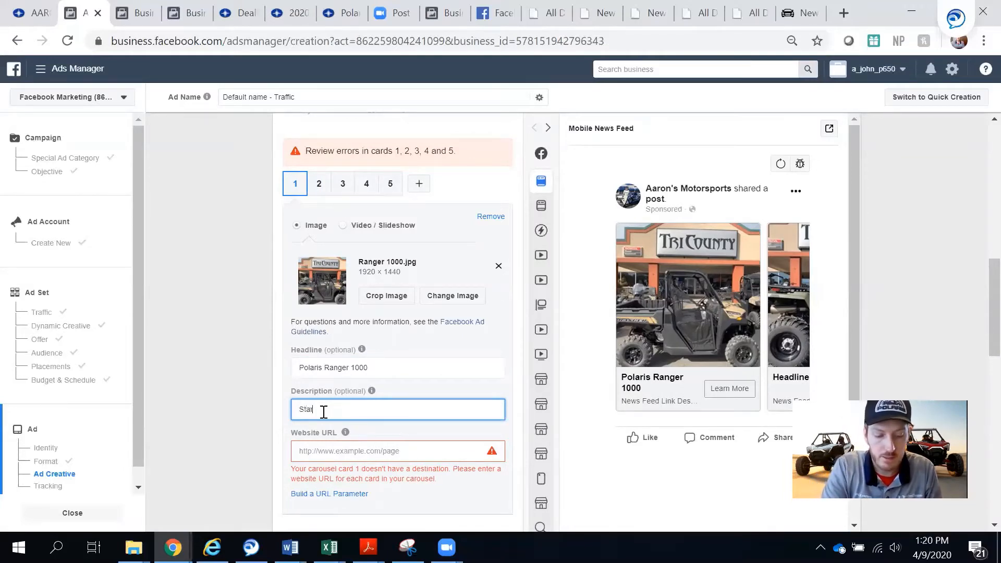
text(ting a)
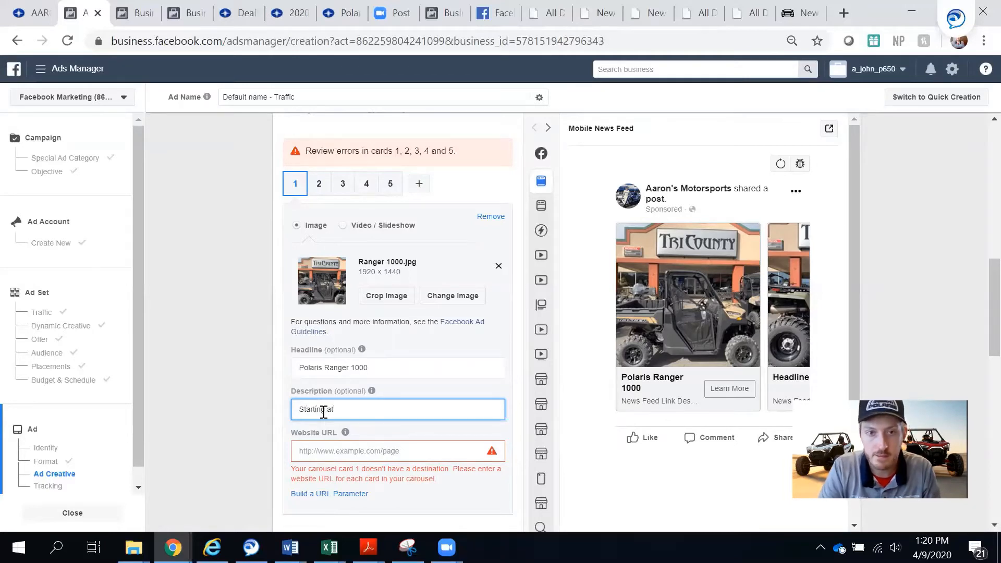
text(t 299)
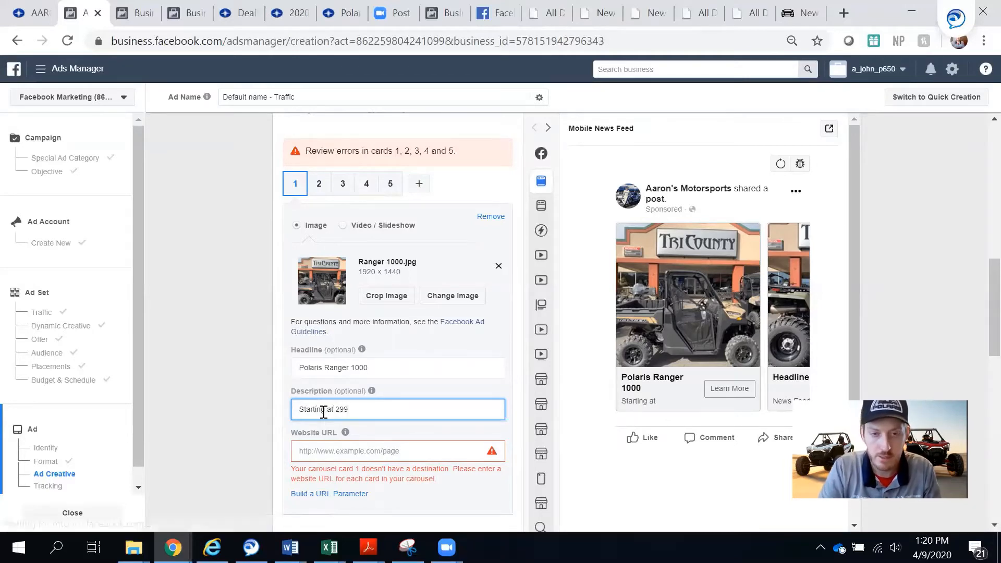
key(BackSpace)
key(BackSpace)
key(BackSpace)
text($299)
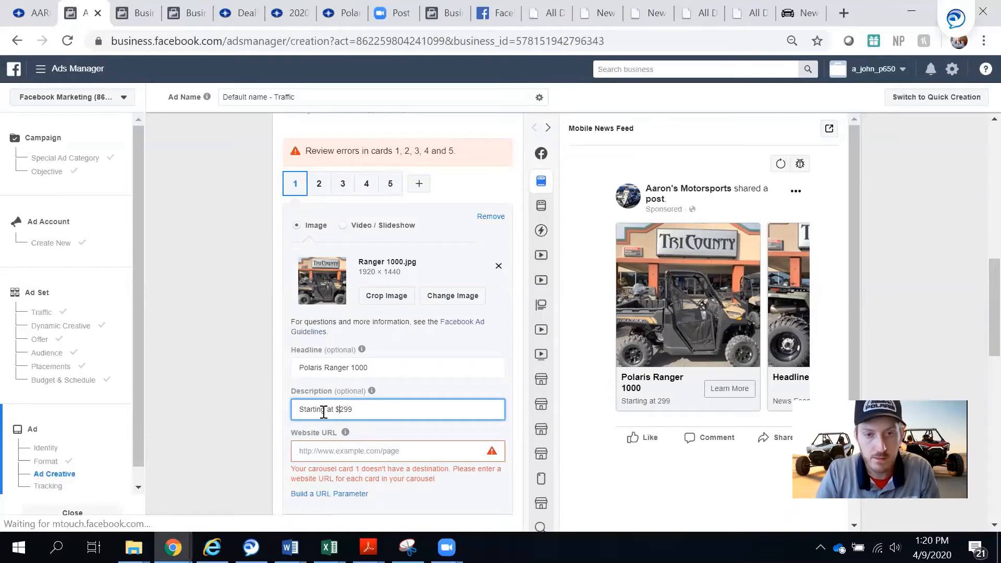
text( / Month)
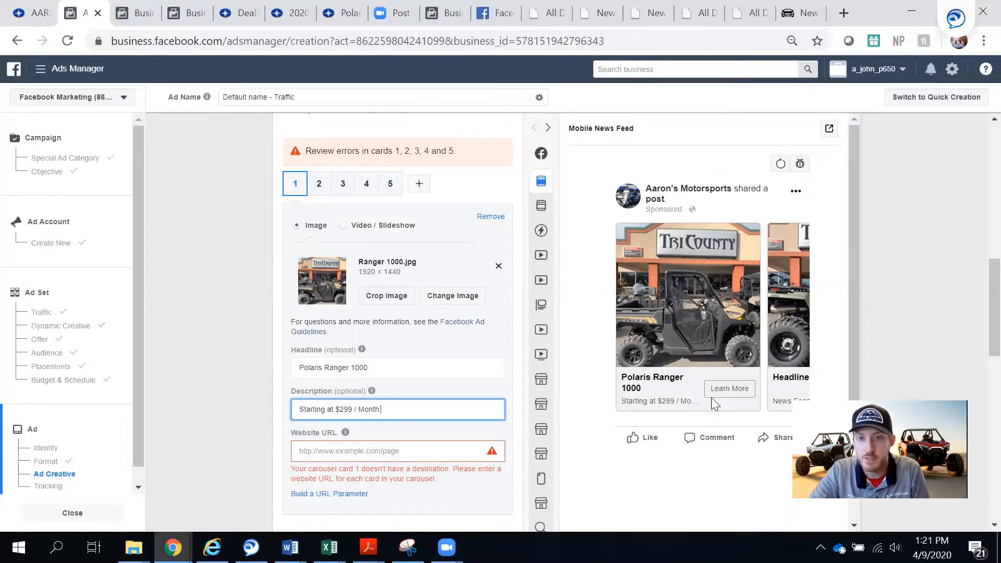
- Set the second carousel card's headline to "Polaris Sportsman 450"
click(319, 184)
click(348, 367)
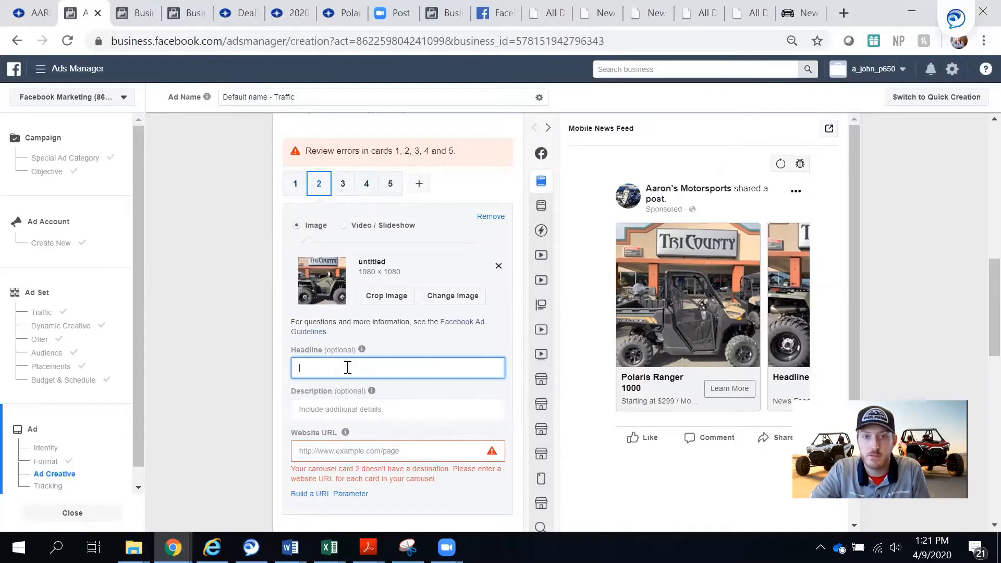
text(Polari)
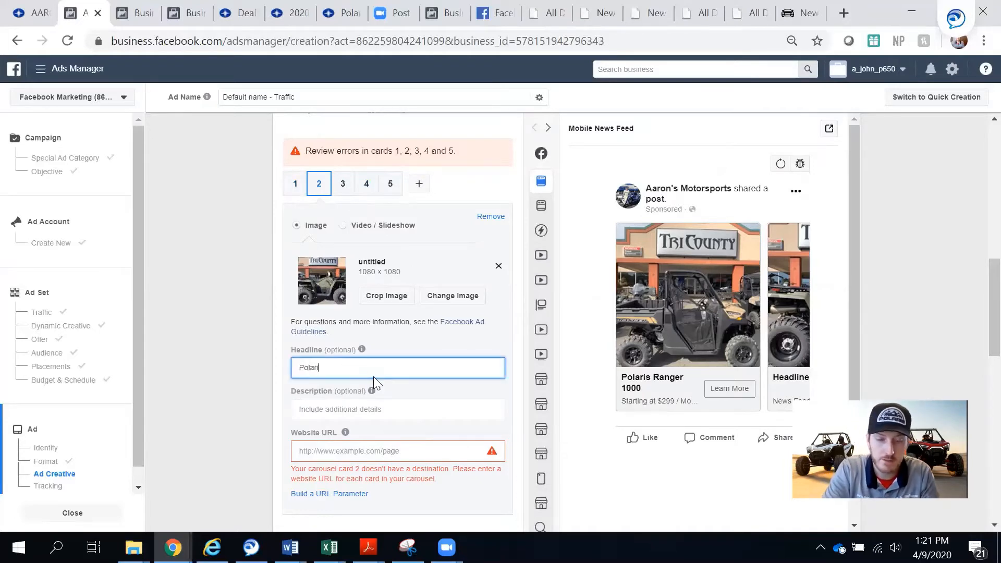
text(s Sport)
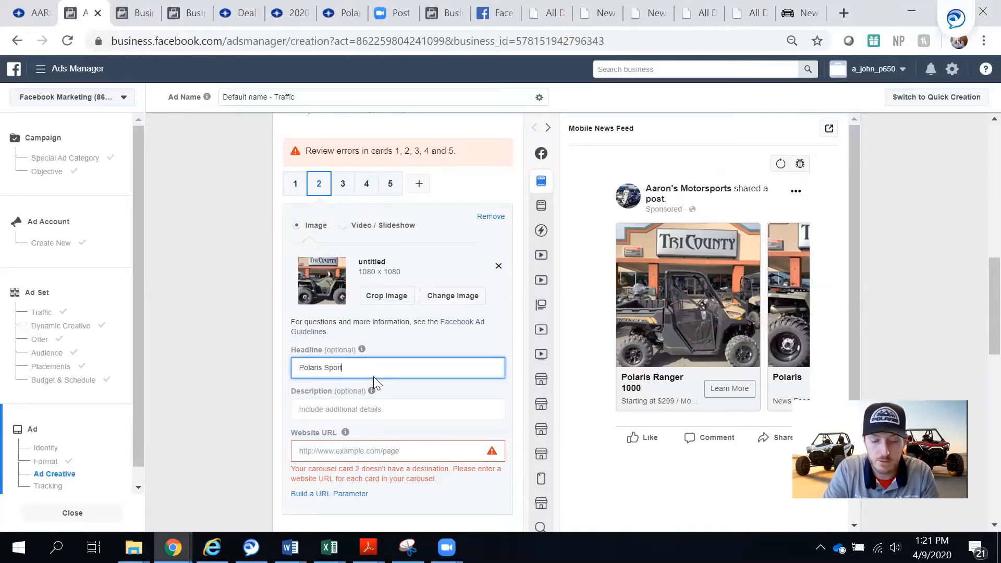
text(sman 450)
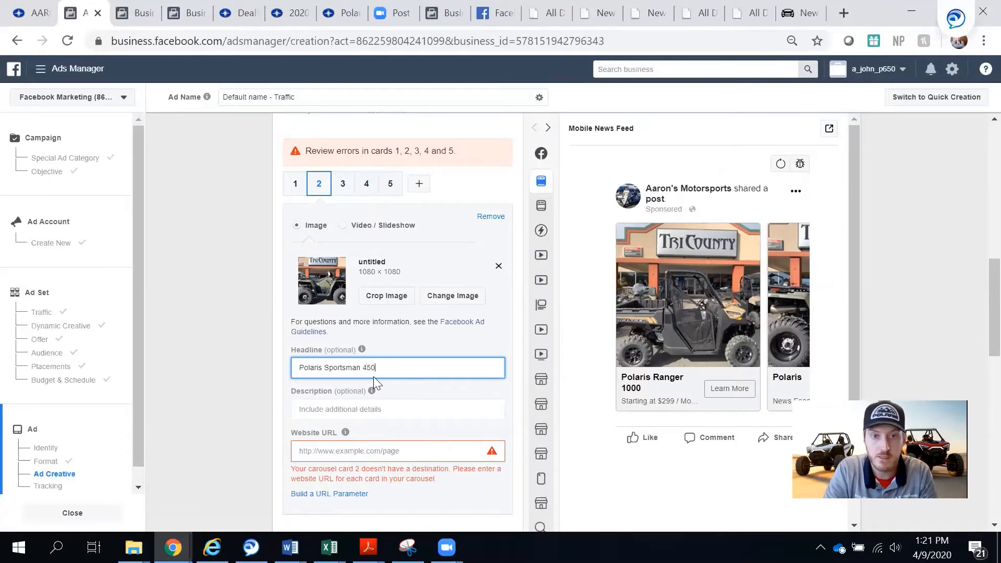
- Set the second carousel card's description to "Starting at $89 / Month"
click(367, 410)
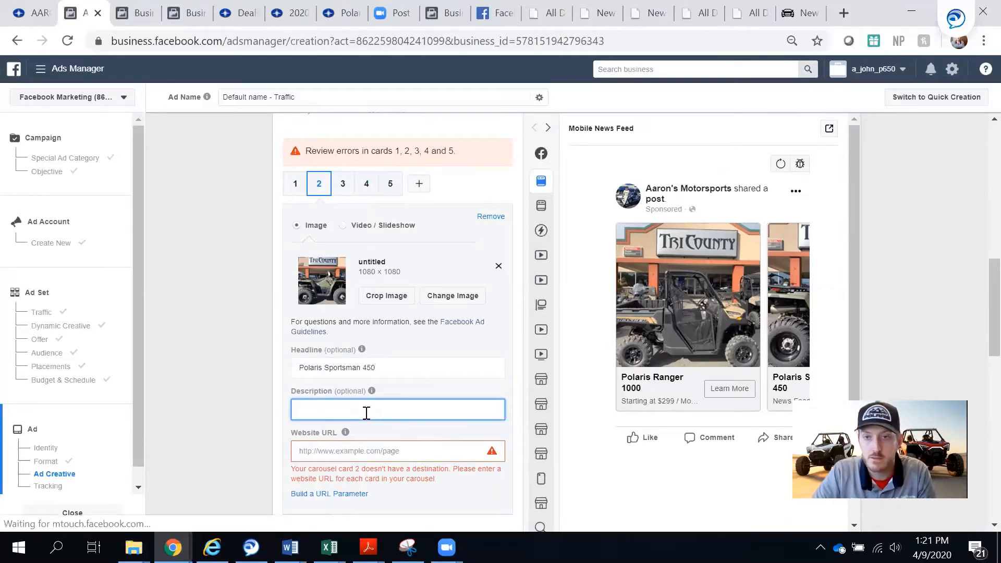
text(Star)
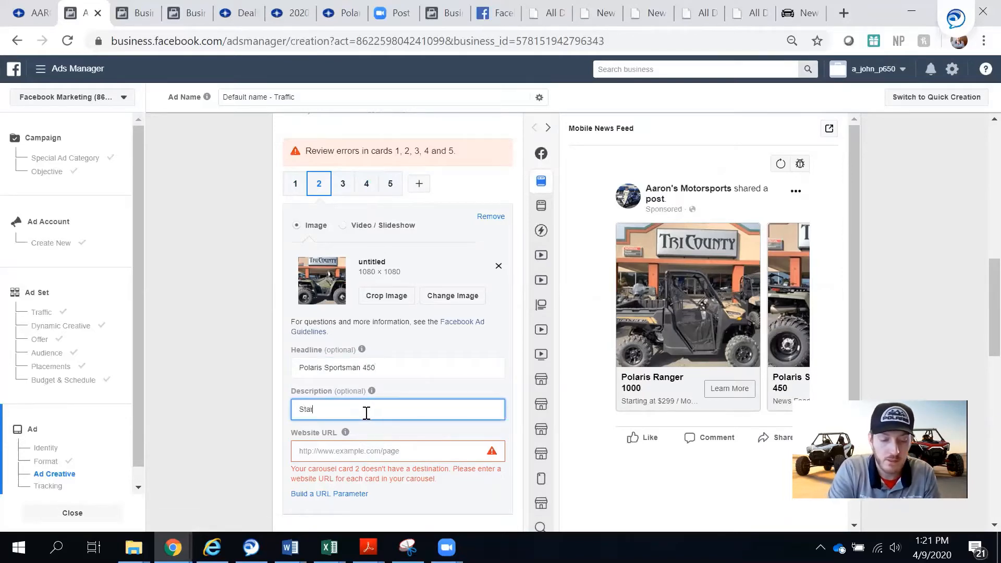
text(ting )
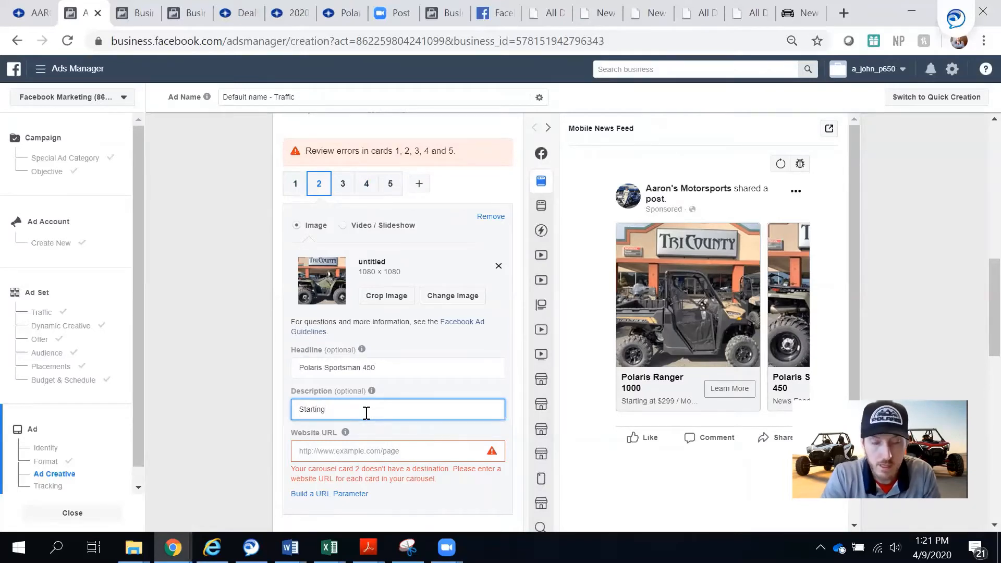
text(at 89)
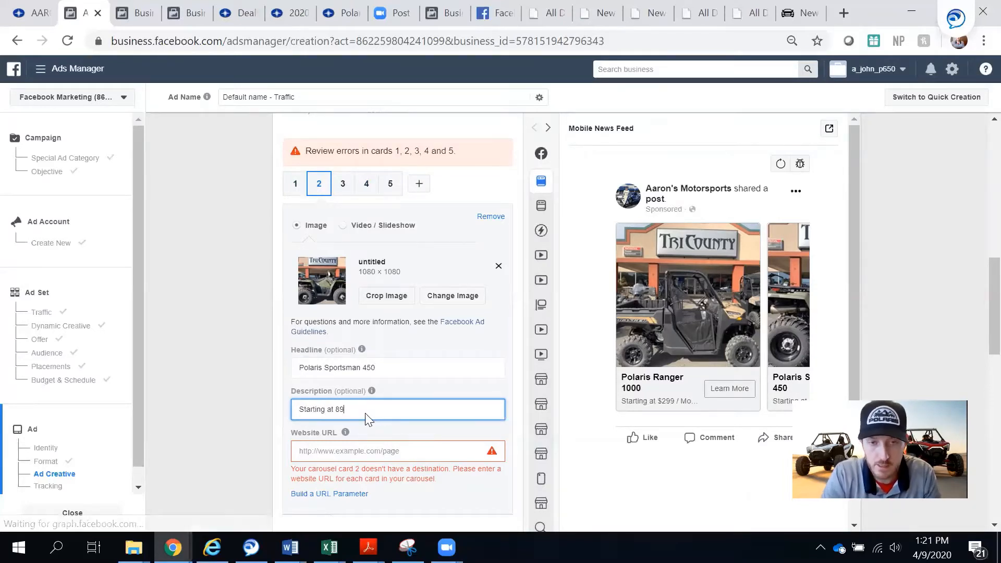
key(BackSpace)
key(BackSpace)
text($)
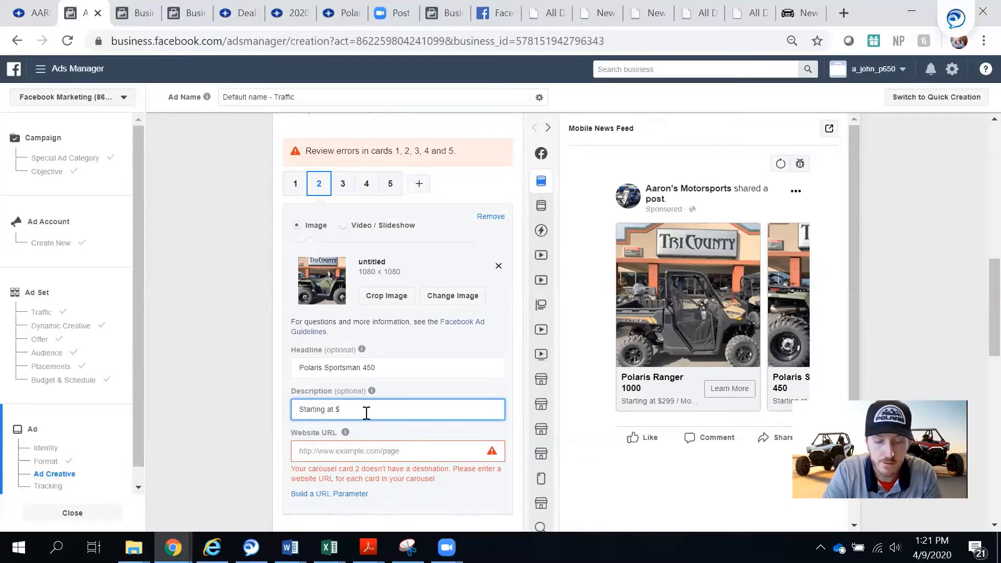
text(89 / Month)
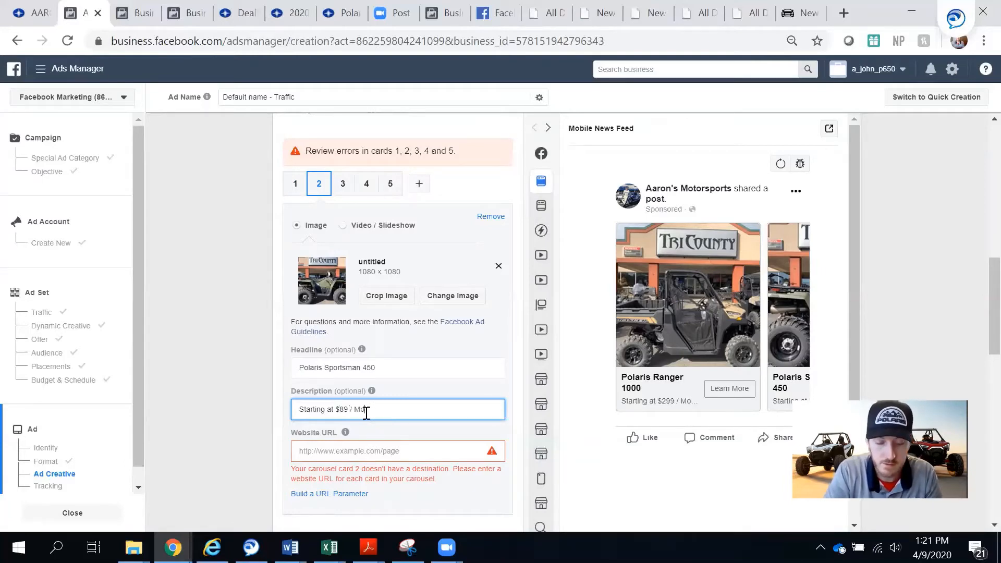
- Search the web for "tricounty honda" in a new browser tab and open the dealer site's new in-stock inventory
click(367, 458)
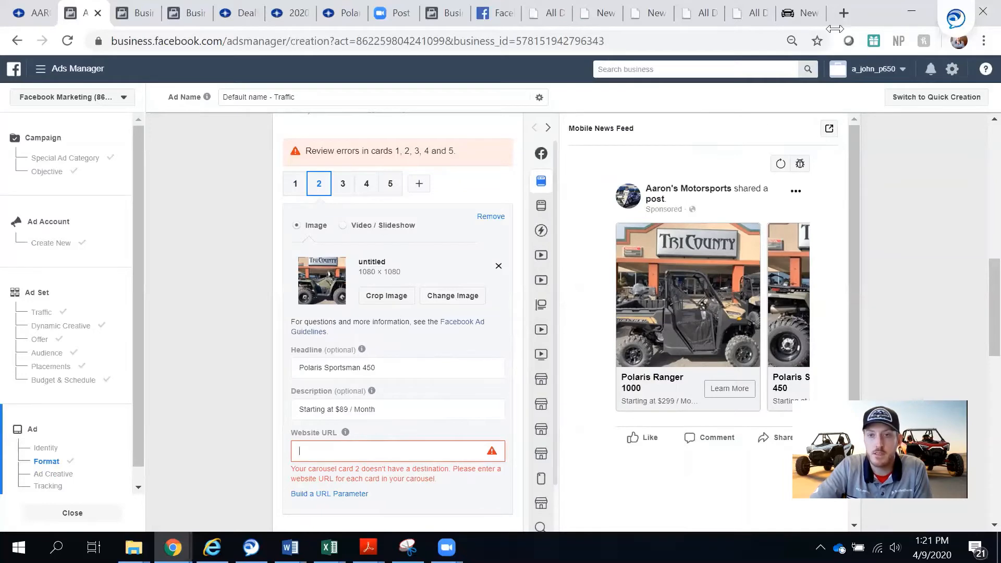
click(845, 12)
text(tricounty honda)
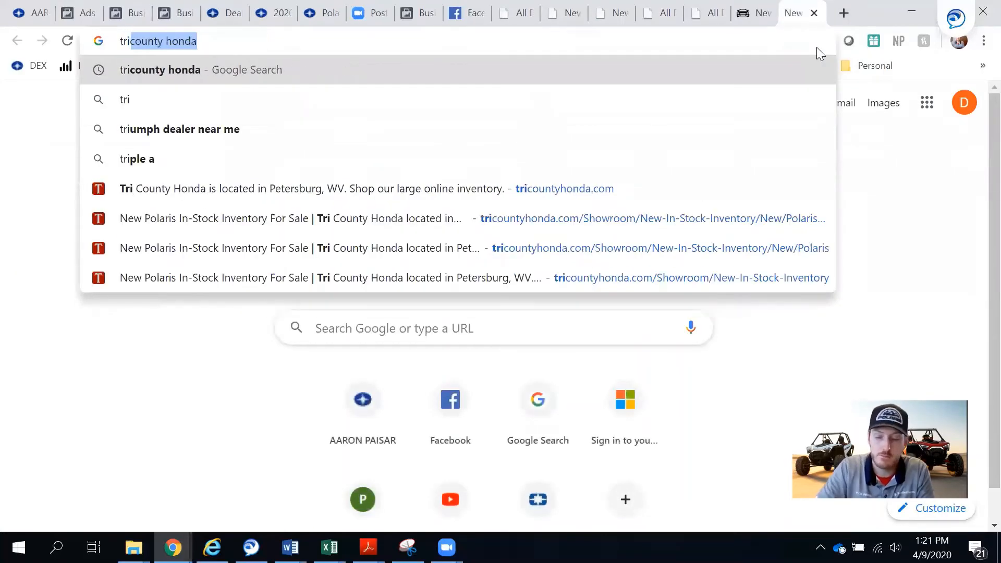
key(Return)
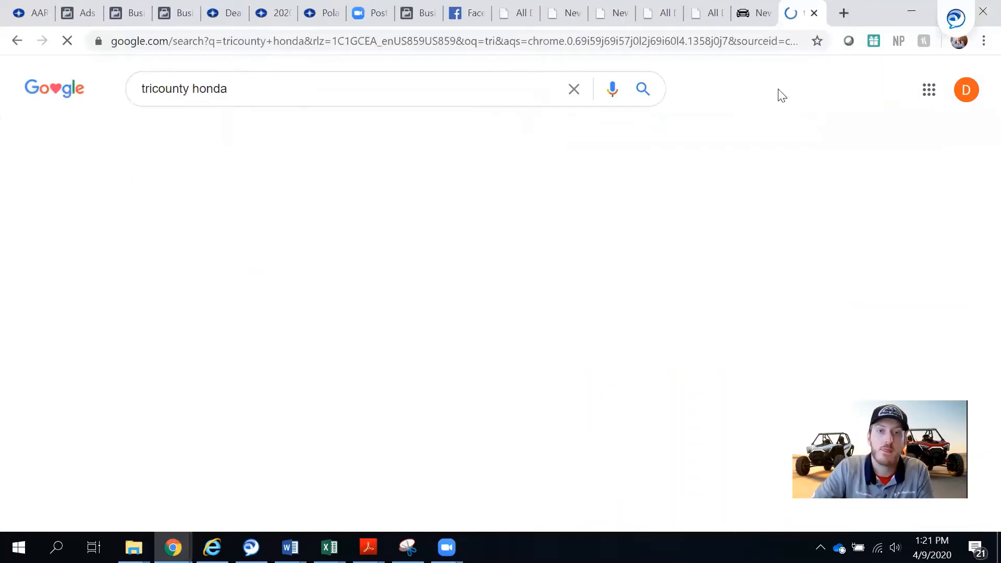
click(302, 286)
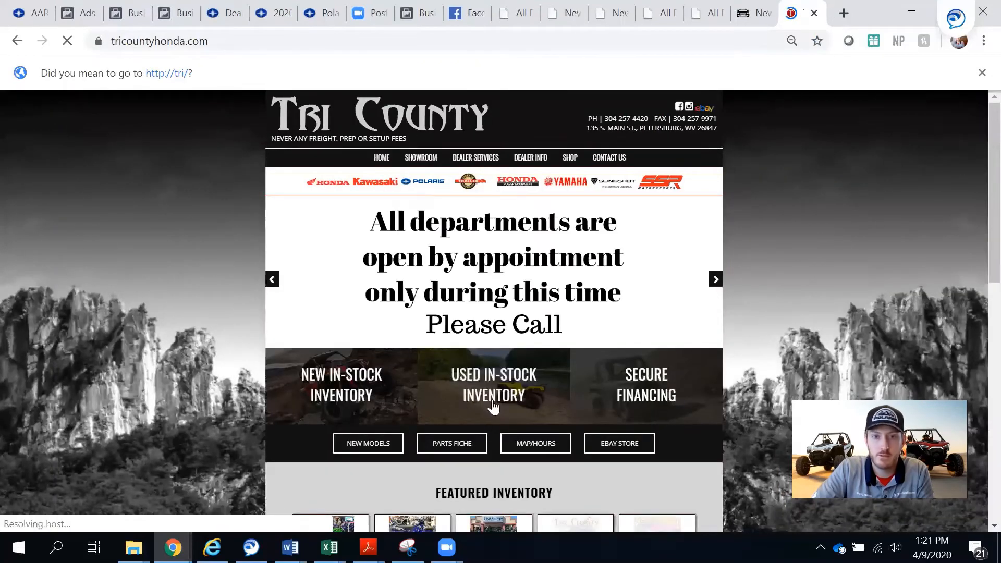
click(476, 394)
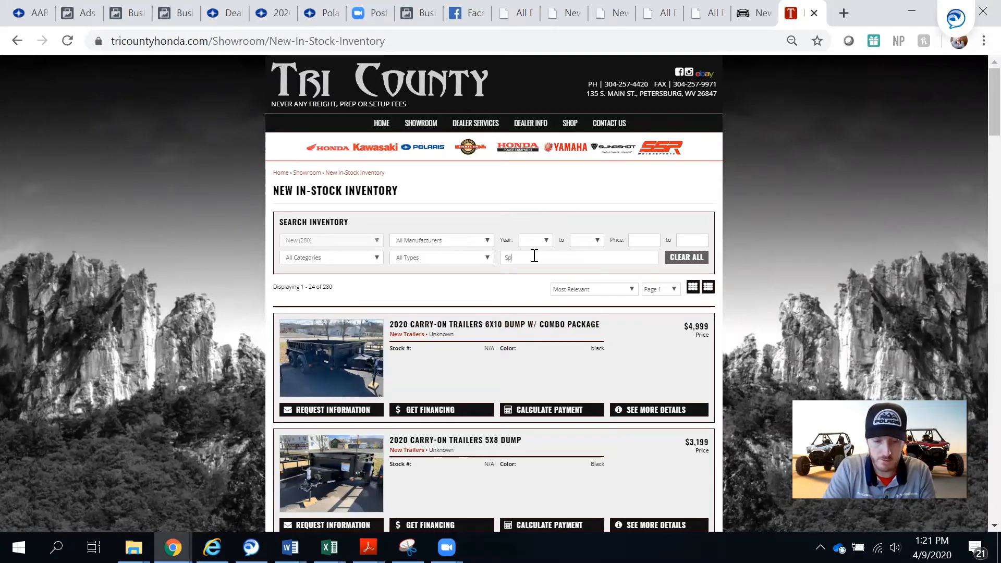
- Search the dealer's new inventory for "Sportsman 450" and open the 2020 Polaris Sportsman 450 H.O. Utility Package listing
text(ortsman)
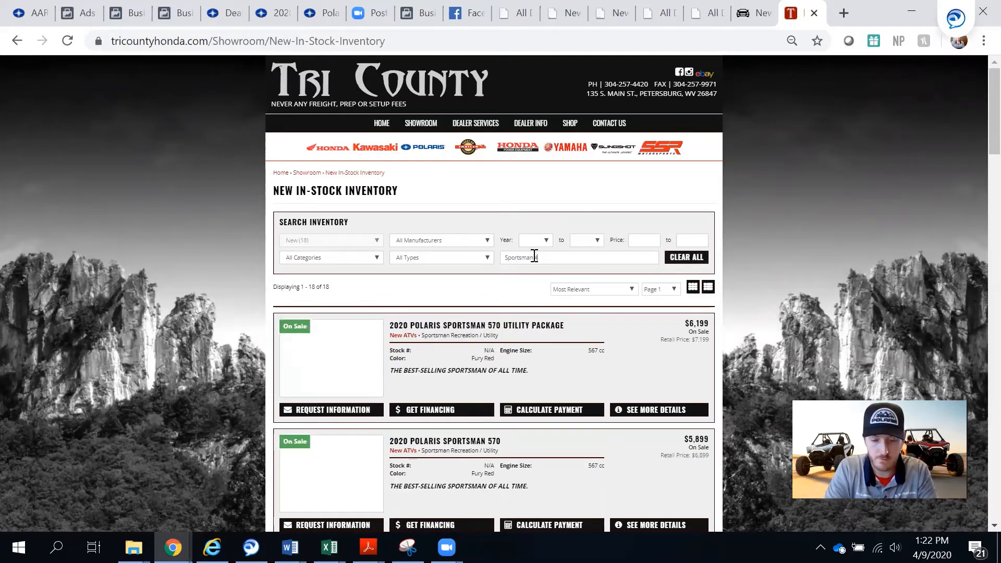
text( 450)
key(Return)
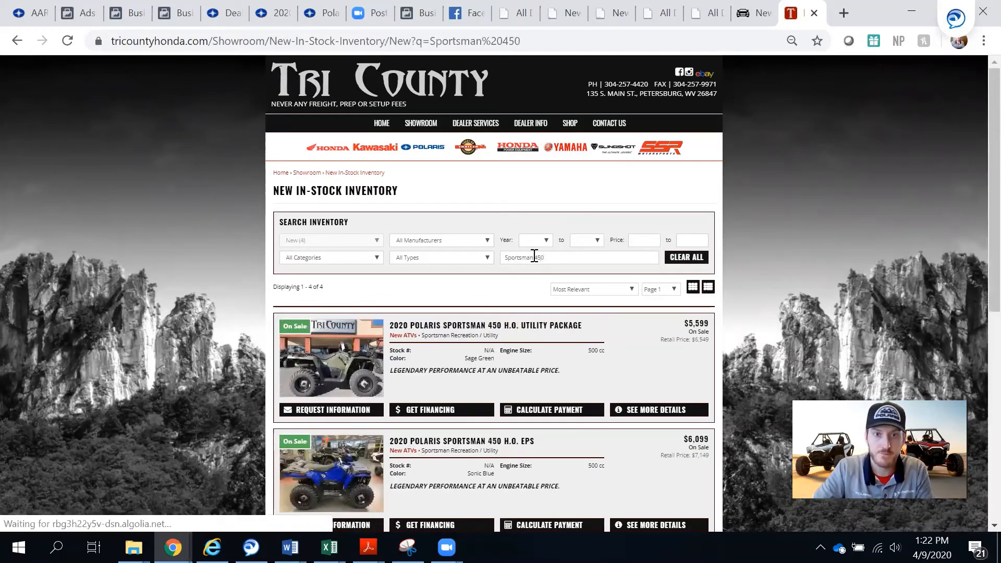
click(427, 341)
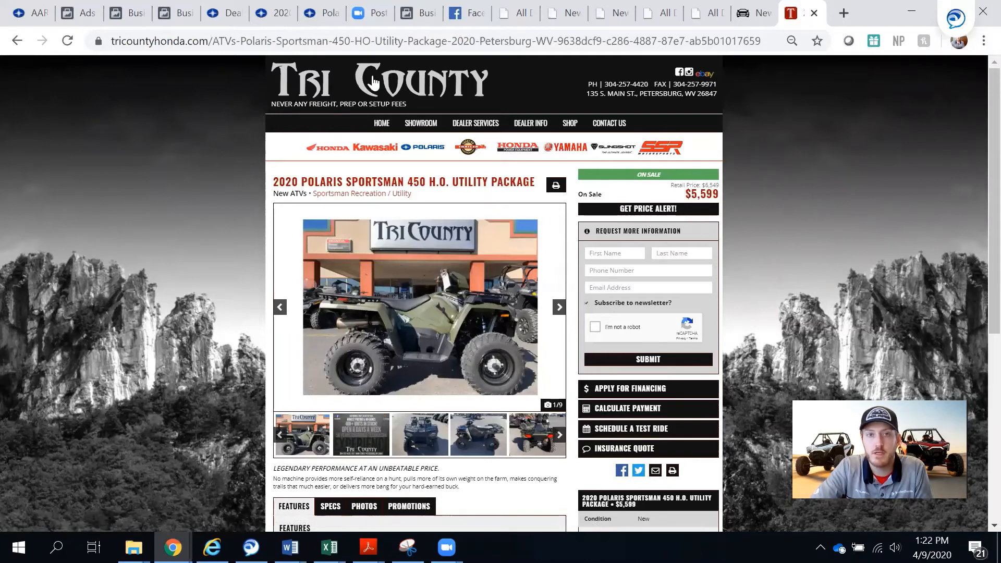
- Copy the Sportsman 450 H.O. Utility Package listing's web address into the second carousel card's website URL in Ads Manager
click(315, 40)
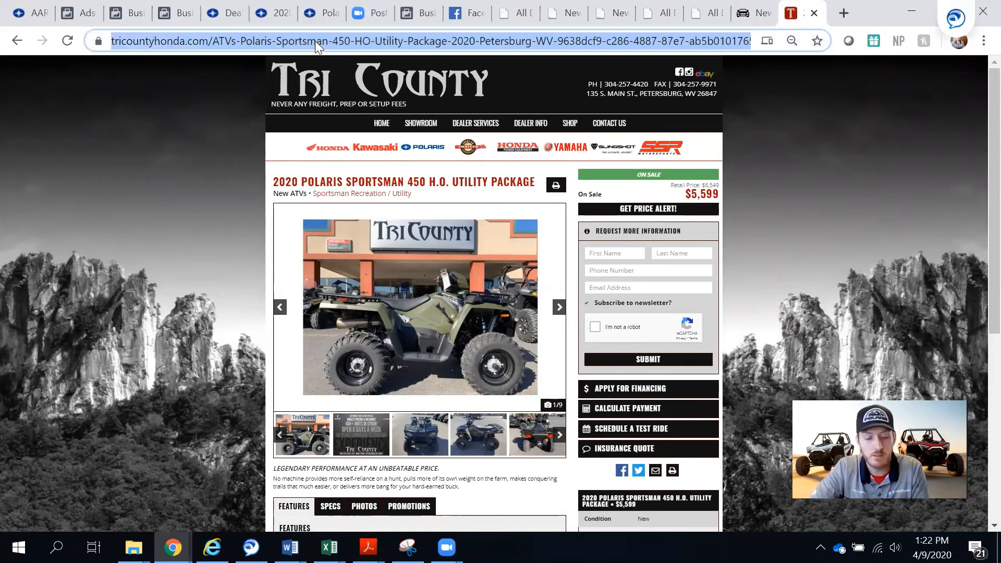
click(635, 30)
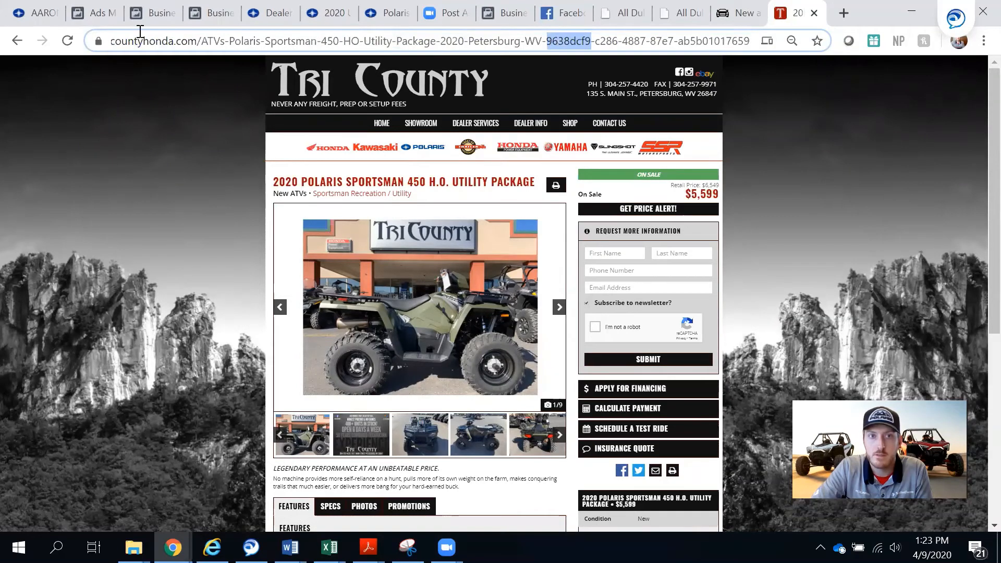
click(79, 16)
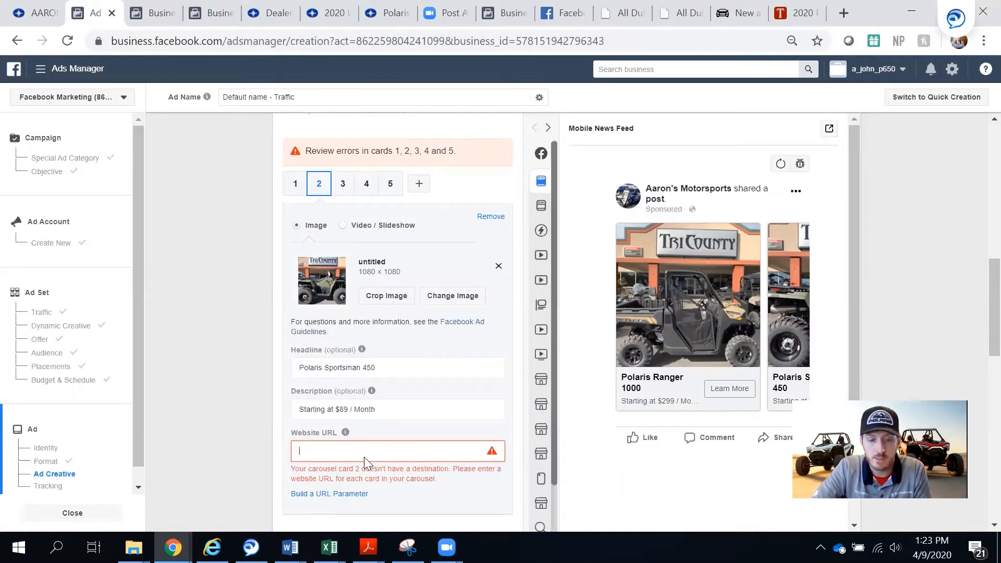
text(https://tricountyhonda.com/ATVs-Polaris-Sportsman-450-HO-Utility-Package-2020-Petersburg-WV-9638dcf9-c286-4887-87e7-a05b01017659)
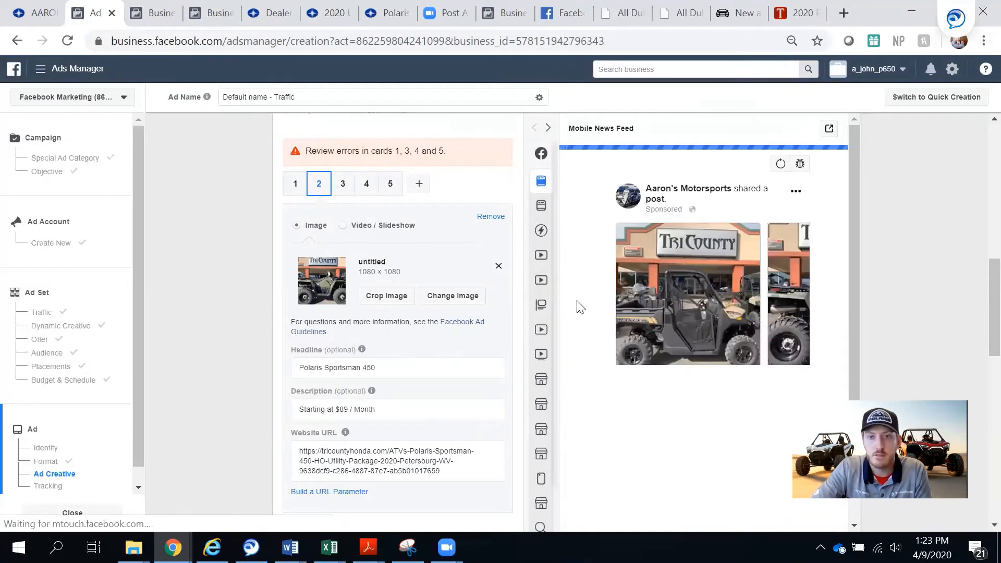
- Return to the dealer site's new in-stock inventory and replace the search text with "Ronger 1000"
click(688, 334)
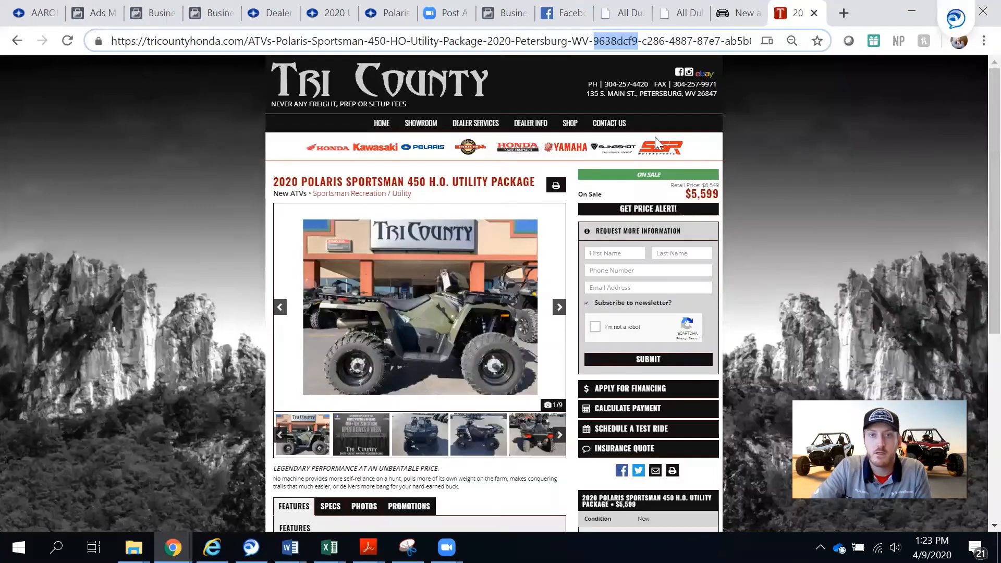
click(18, 43)
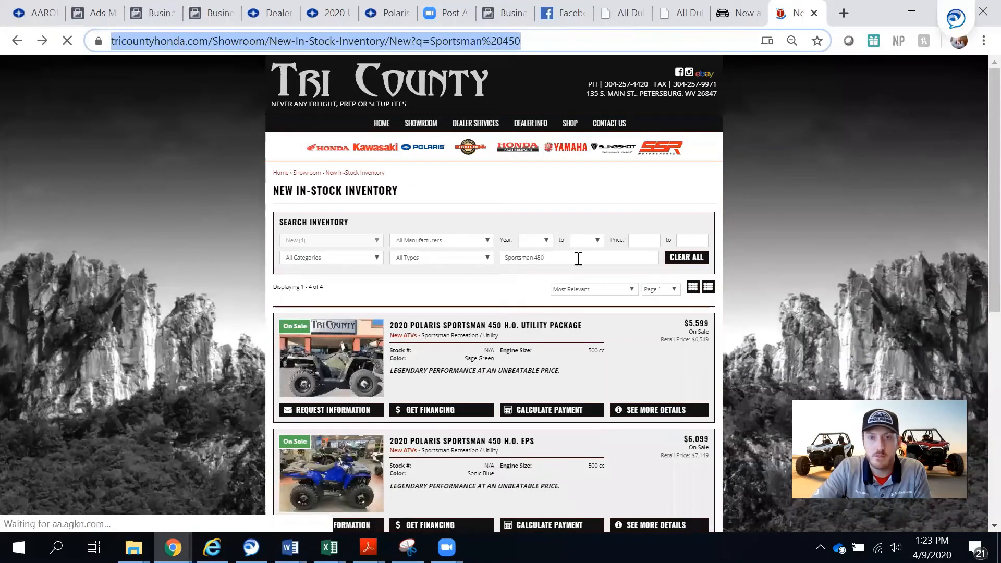
drag(578, 258, 389, 254)
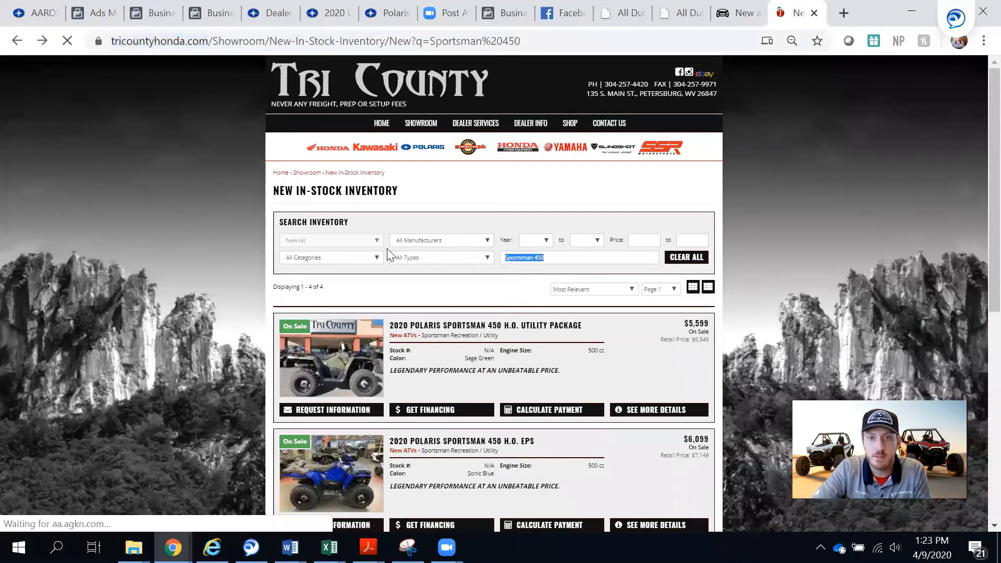
text(Rong)
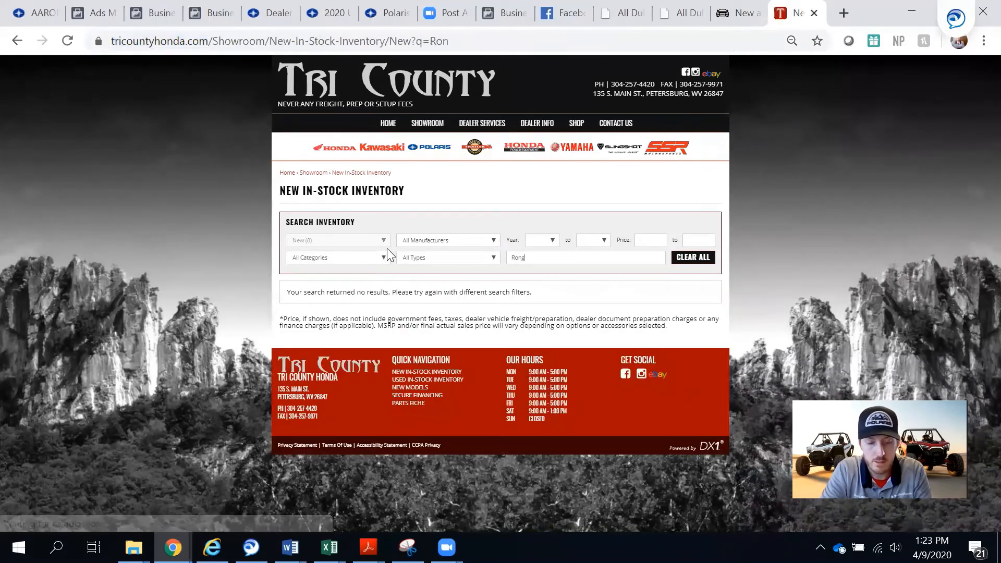
text(er 1000)
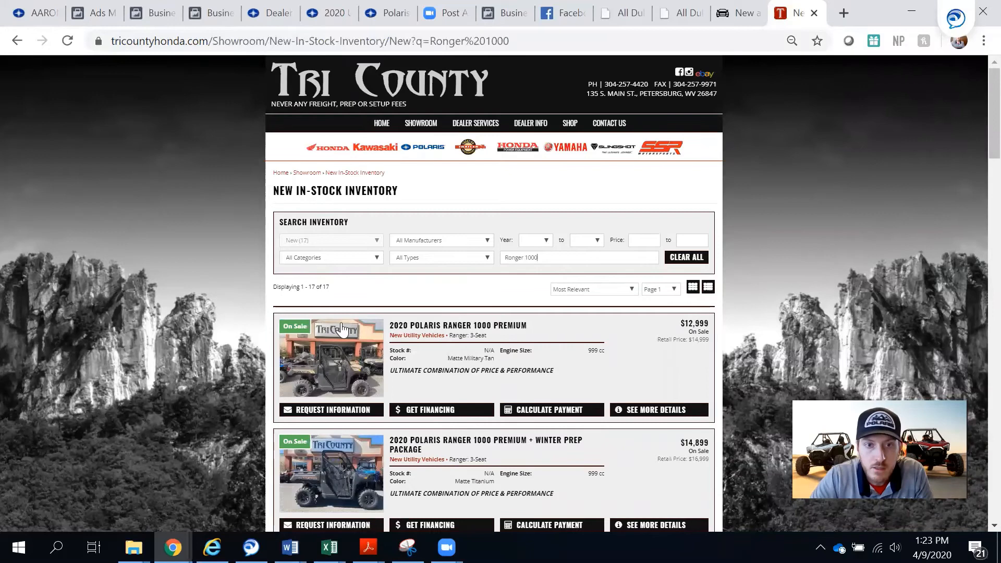
- Open the 2020 Polaris Ranger 1000 Premium listing and copy its web address
click(363, 356)
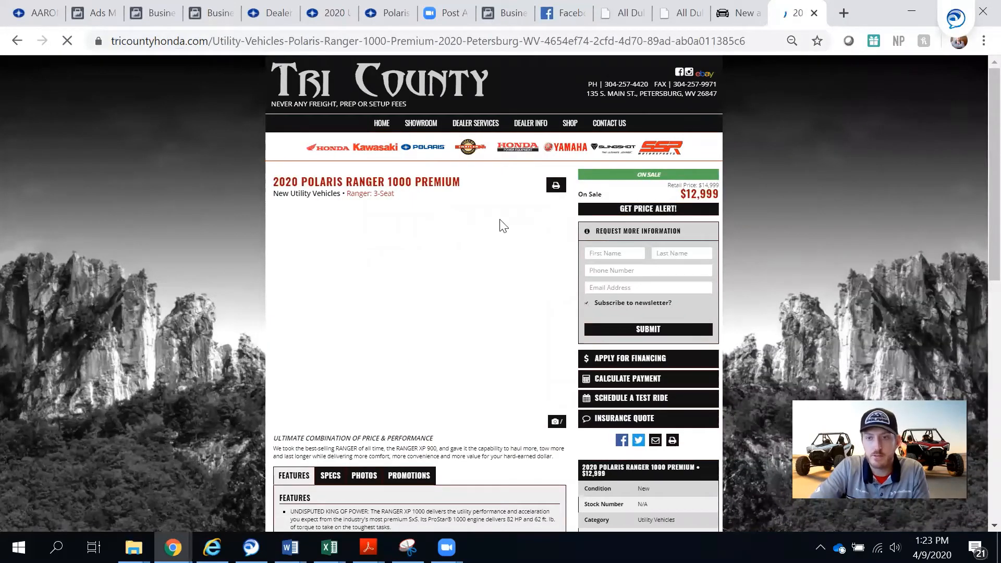
click(231, 40)
key(ctrl+c)
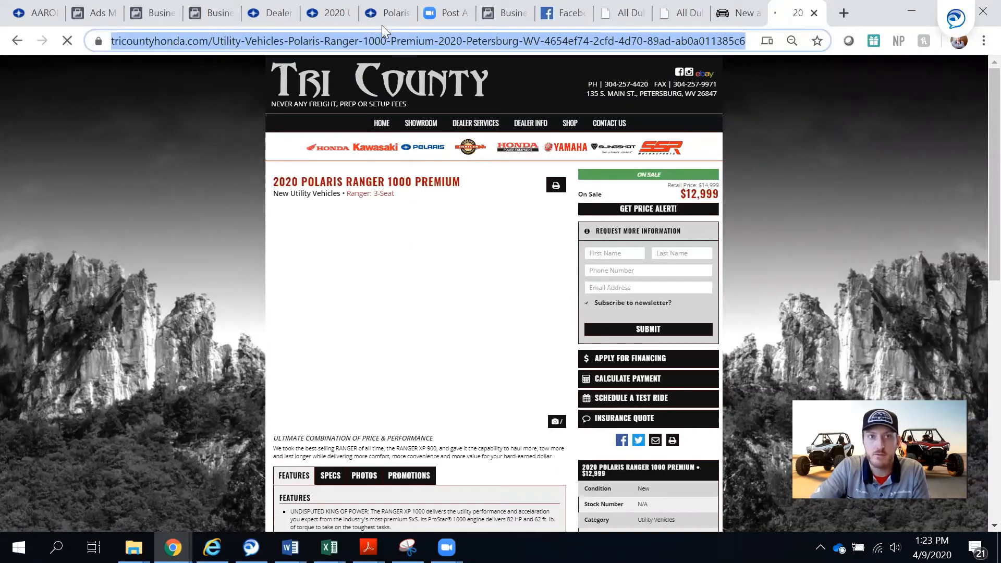
- Switch to Ads Manager and paste the copied Ranger 1000 Premium listing address as the first carousel card's website URL
key(ctrl+2)
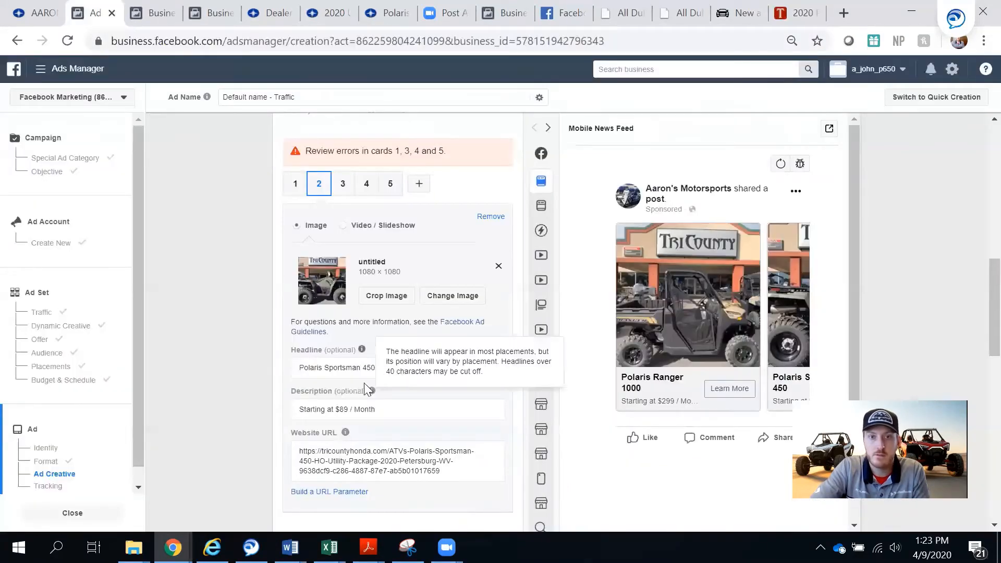
click(295, 188)
click(374, 449)
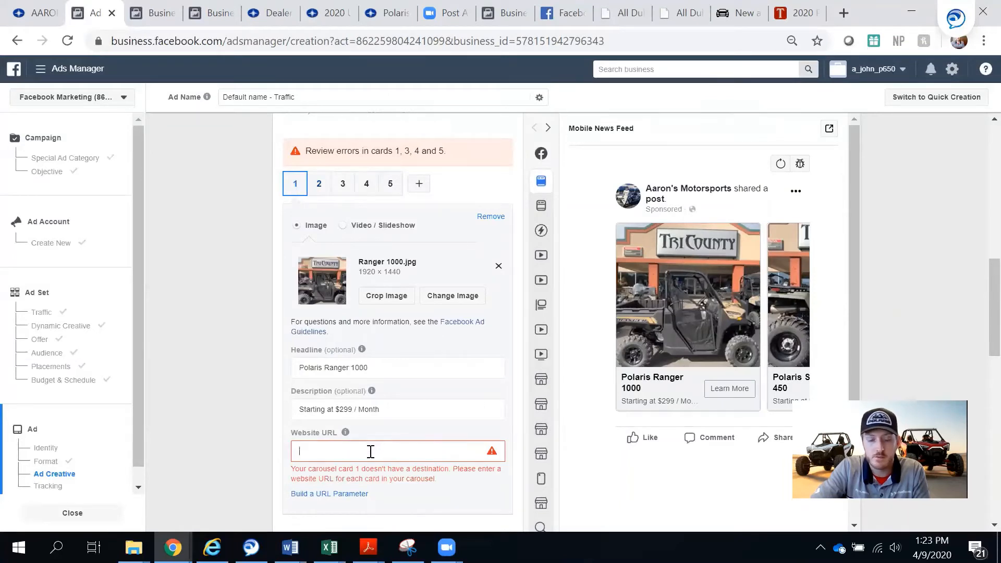
key(ctrl+v)
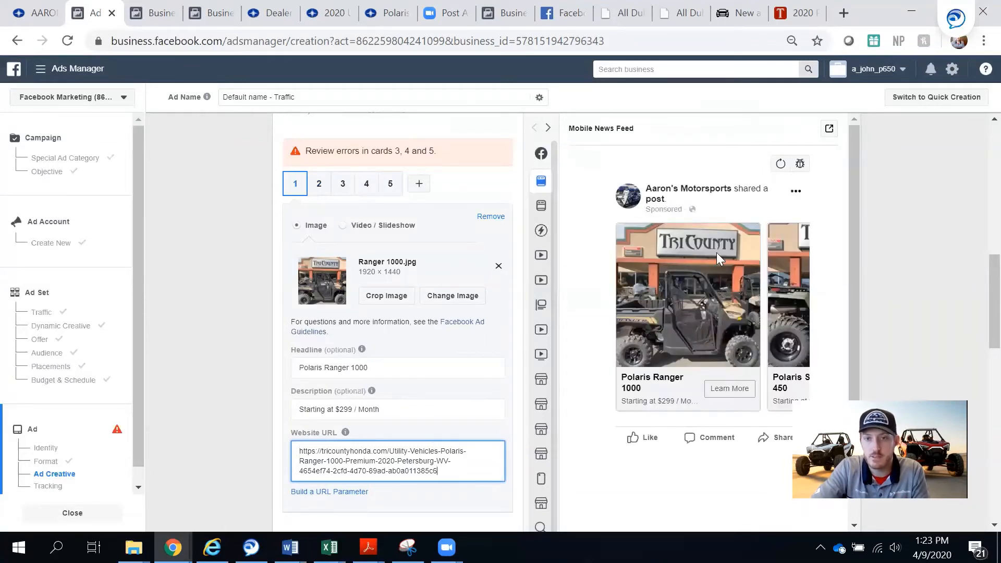
scroll(361, 342, down, 1)
scroll(360, 342, up, 1)
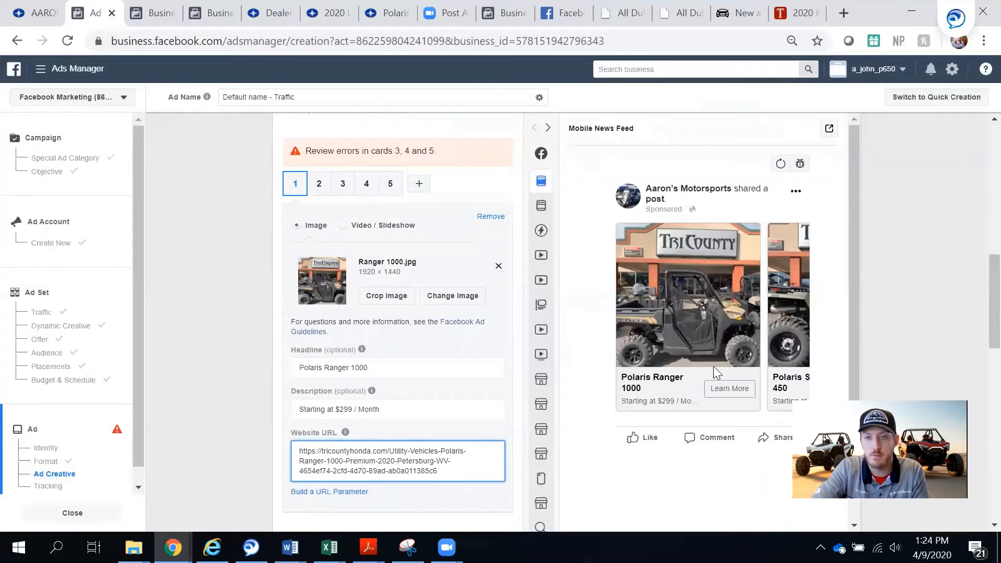
scroll(219, 344, down, 2)
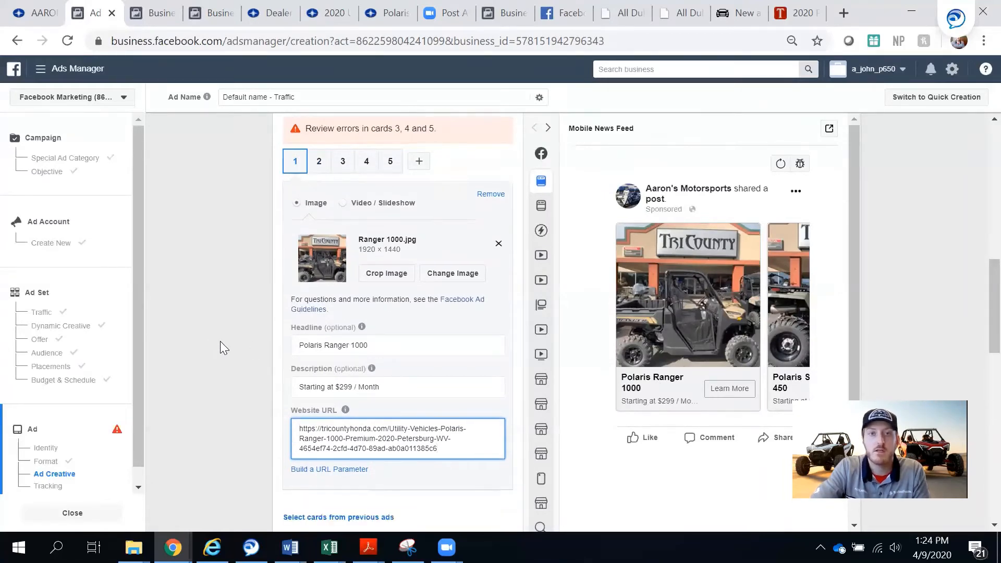
scroll(219, 344, up, 2)
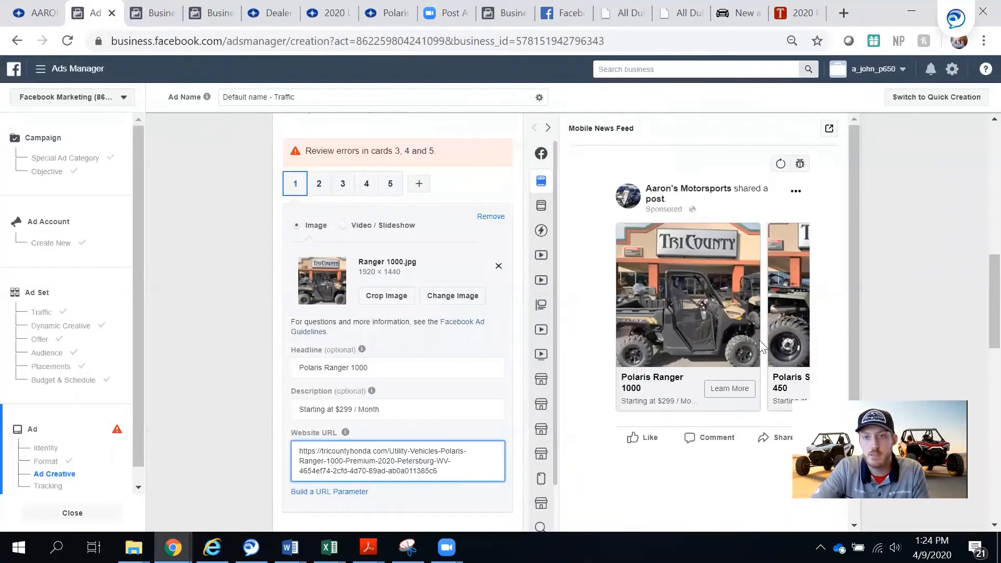
- Preview the ad in the Desktop News Feed placement and browse back and forth through its carousel cards
mouse_move(547, 308)
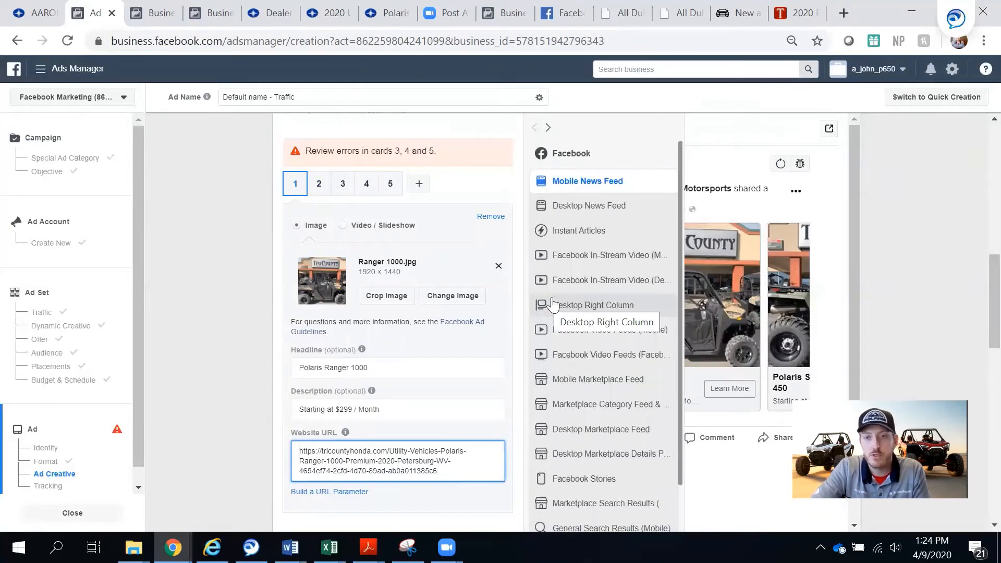
scroll(552, 297, down, 2)
scroll(574, 251, up, 2)
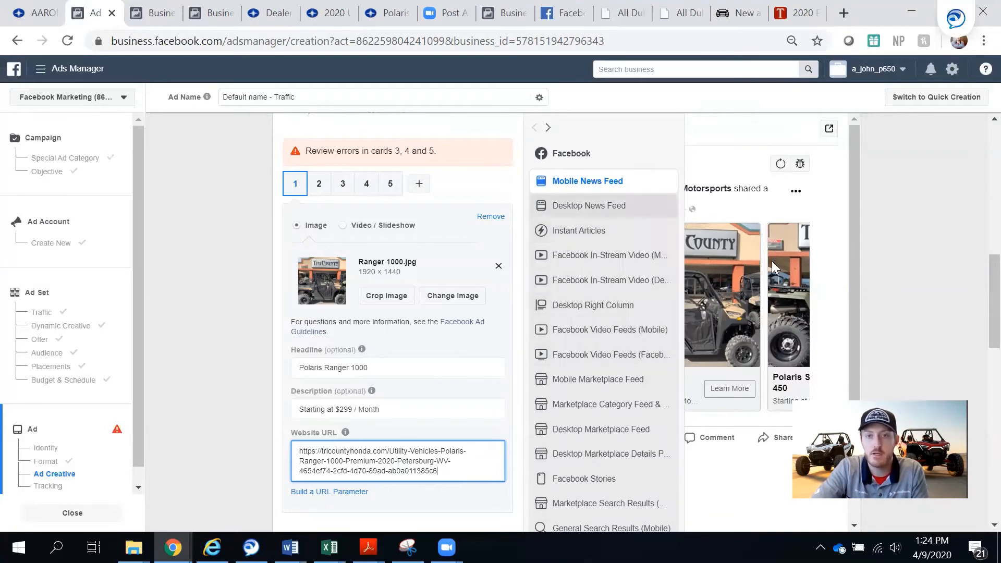
mouse_move(541, 183)
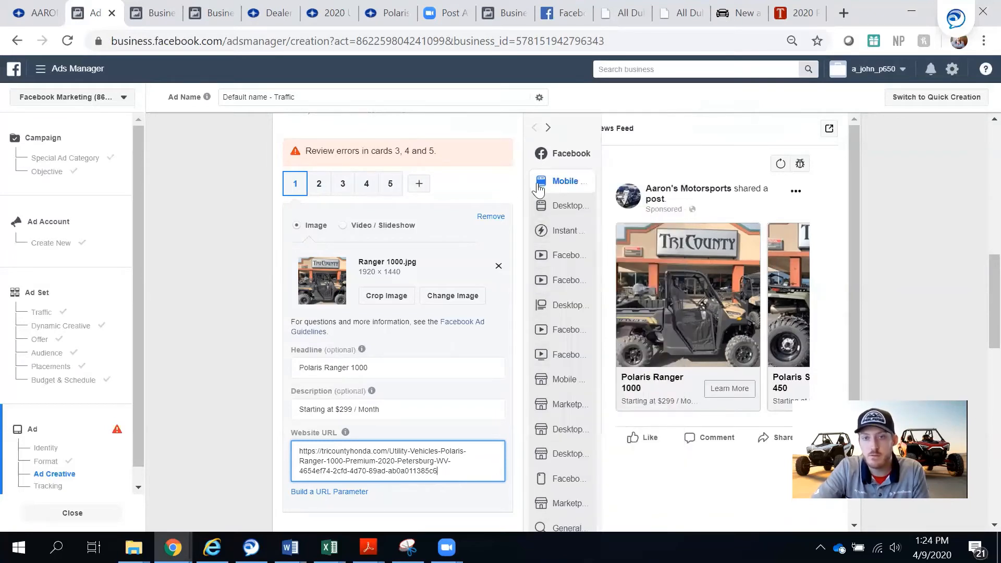
click(564, 208)
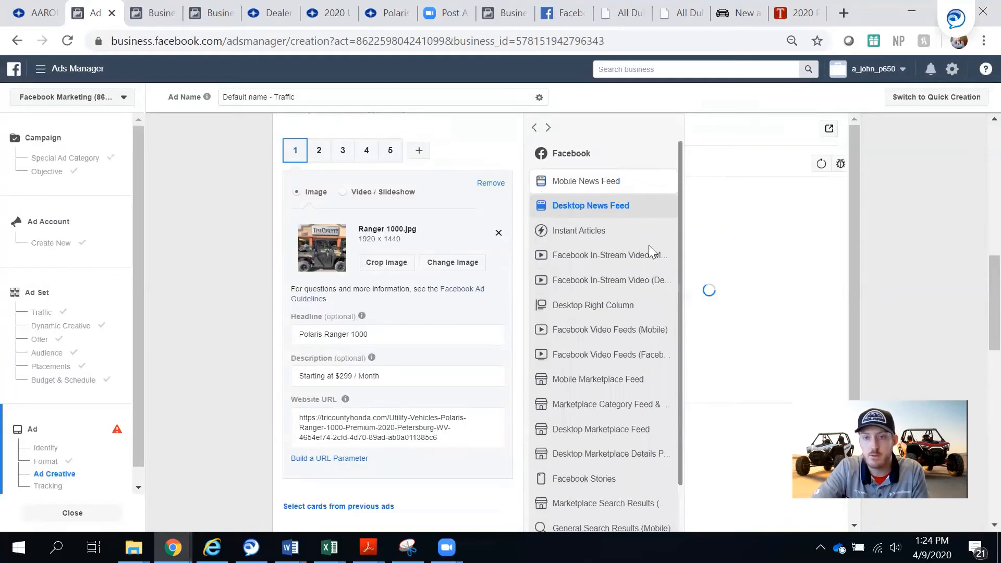
click(840, 318)
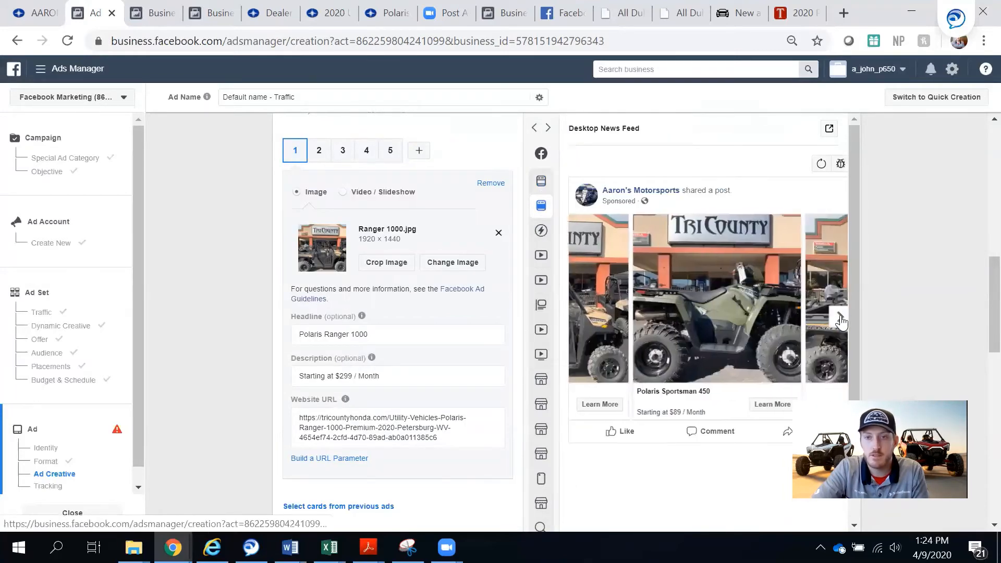
click(840, 318)
click(603, 324)
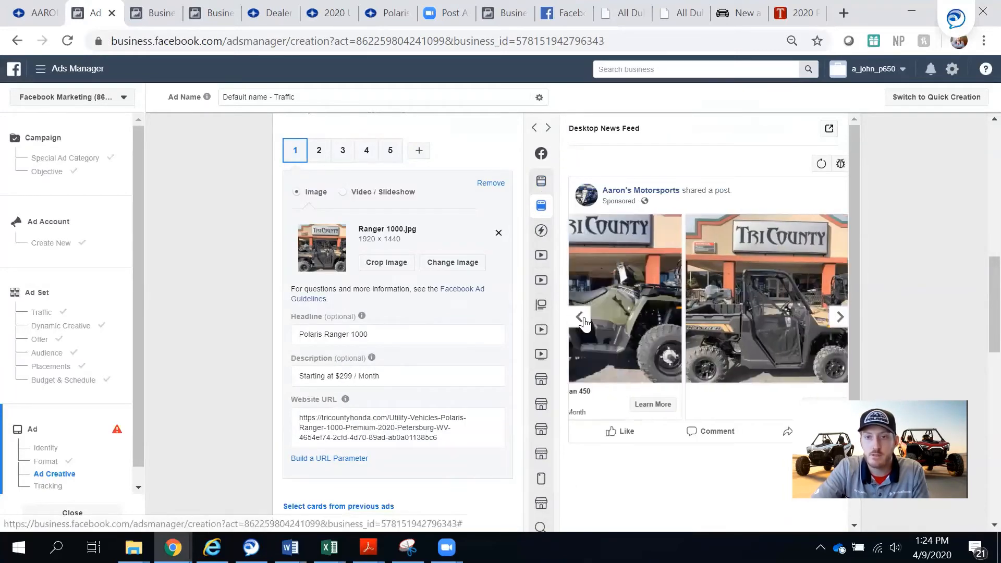
click(603, 325)
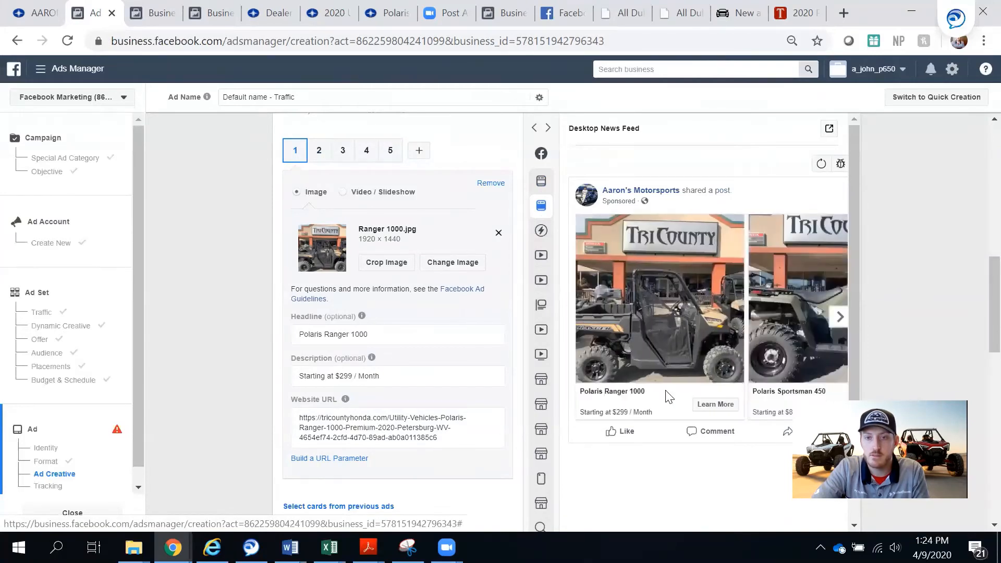
click(840, 317)
click(579, 319)
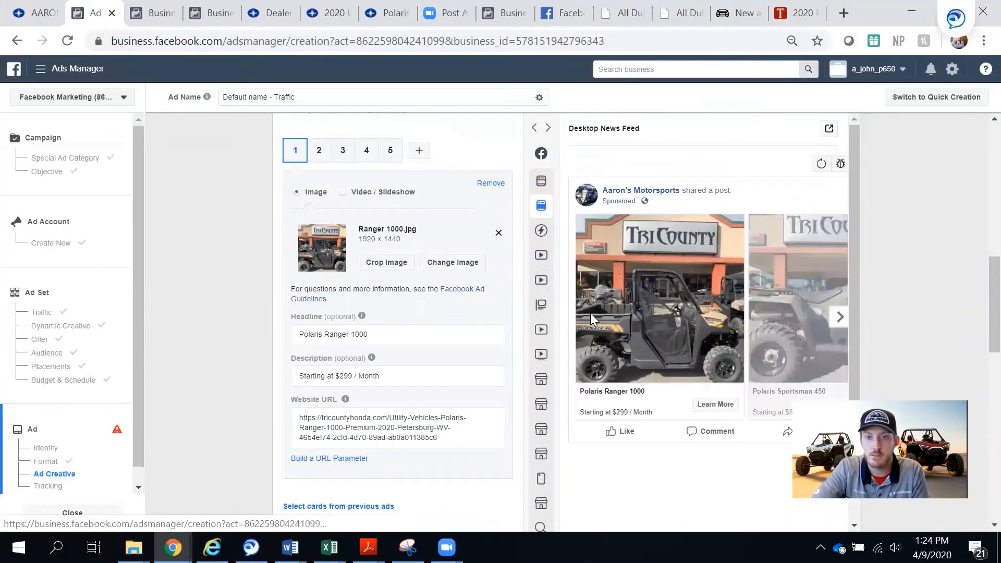
- Preview the carousel ad in the Instagram Feed placement
mouse_move(547, 235)
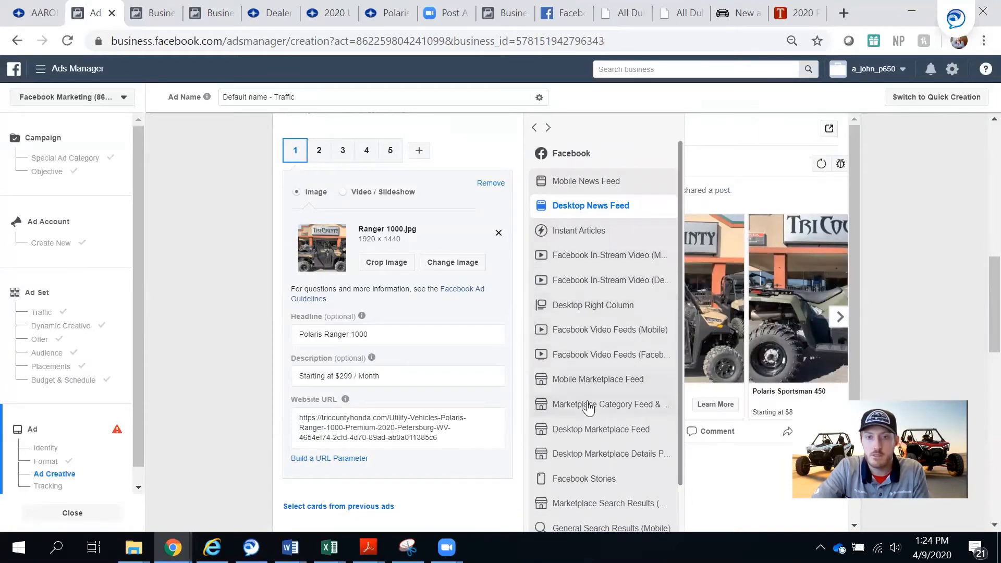
scroll(597, 453, down, 1)
click(590, 502)
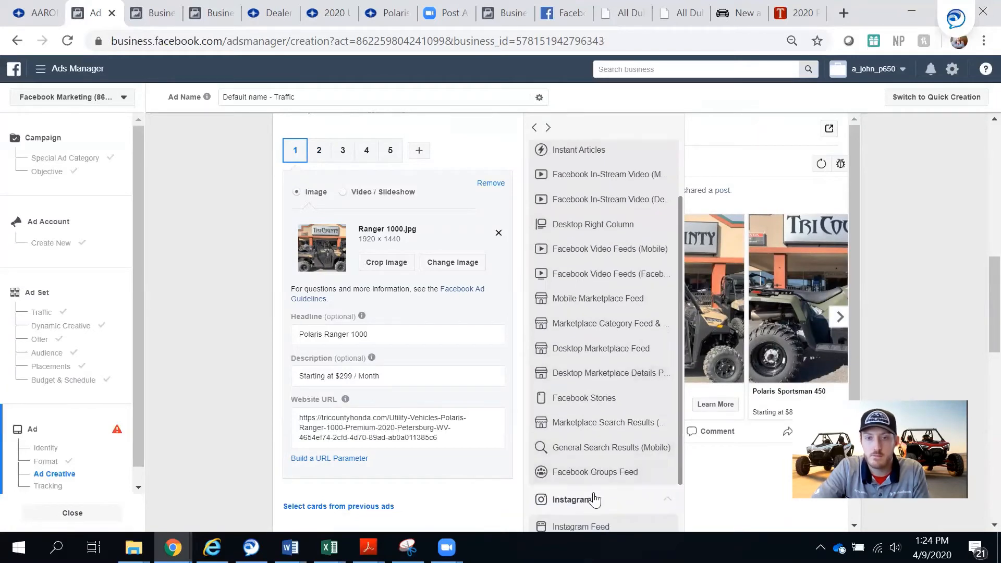
click(584, 412)
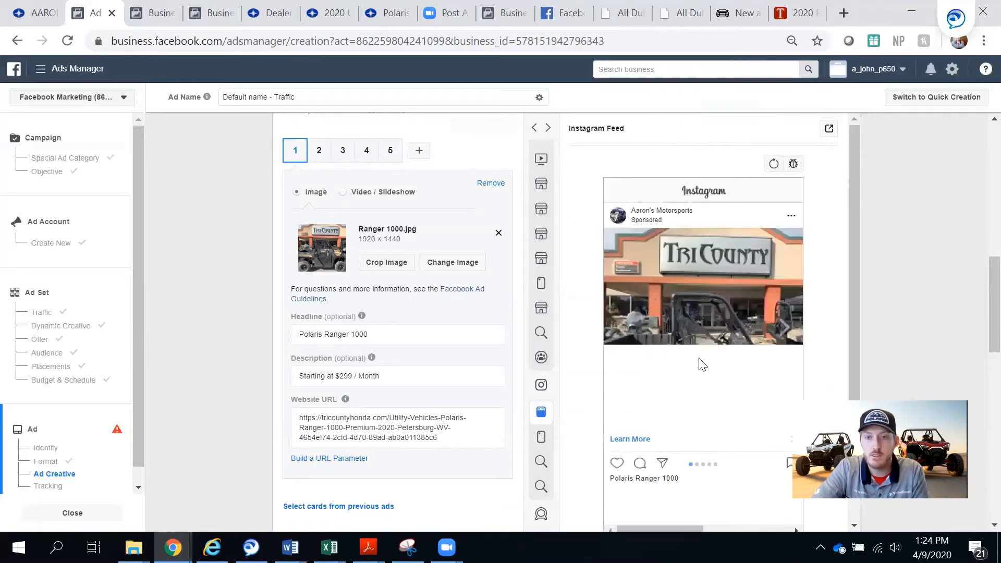
- Review the ad's format, first card details, carousel options, primary text, See More URL and tracking settings
scroll(615, 439, down, 2)
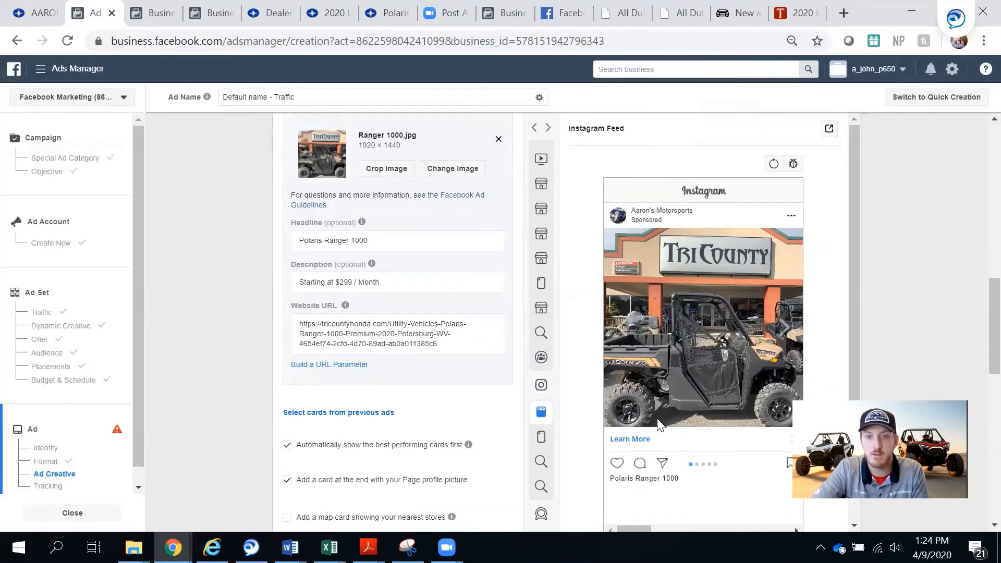
scroll(643, 352, down, 6)
scroll(445, 364, up, 6)
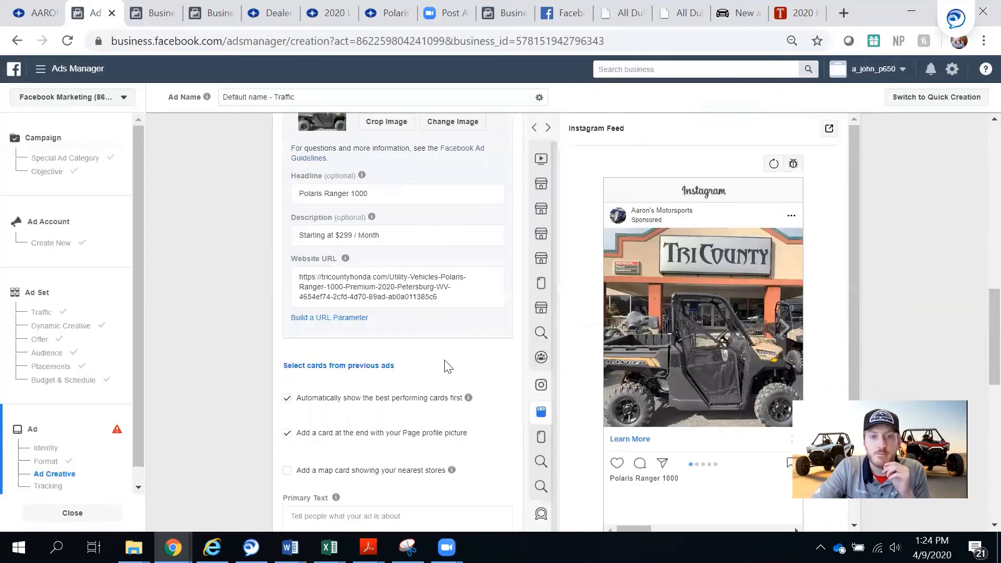
scroll(443, 365, up, 3)
scroll(462, 378, down, 2)
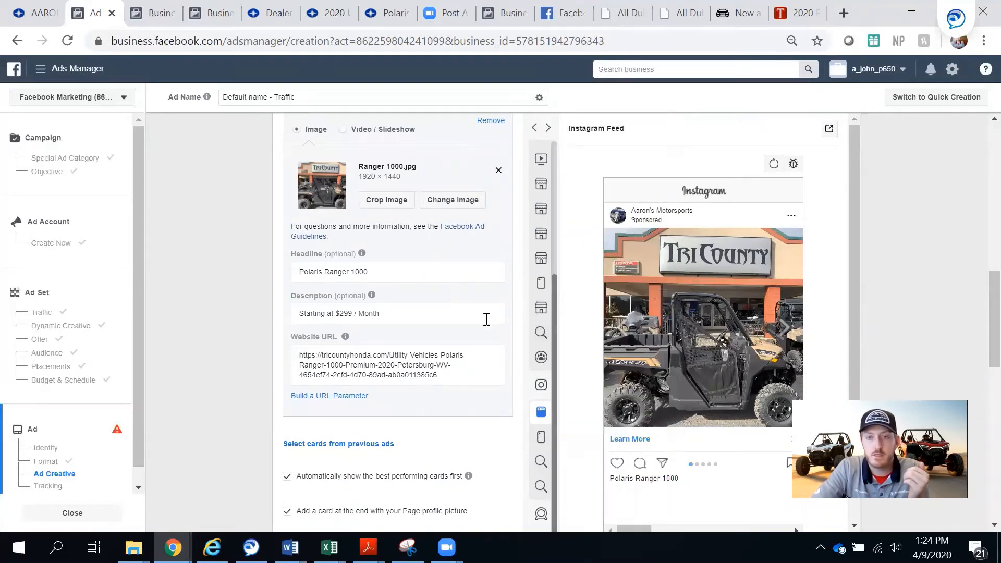
scroll(490, 355, down, 2)
scroll(490, 354, down, 2)
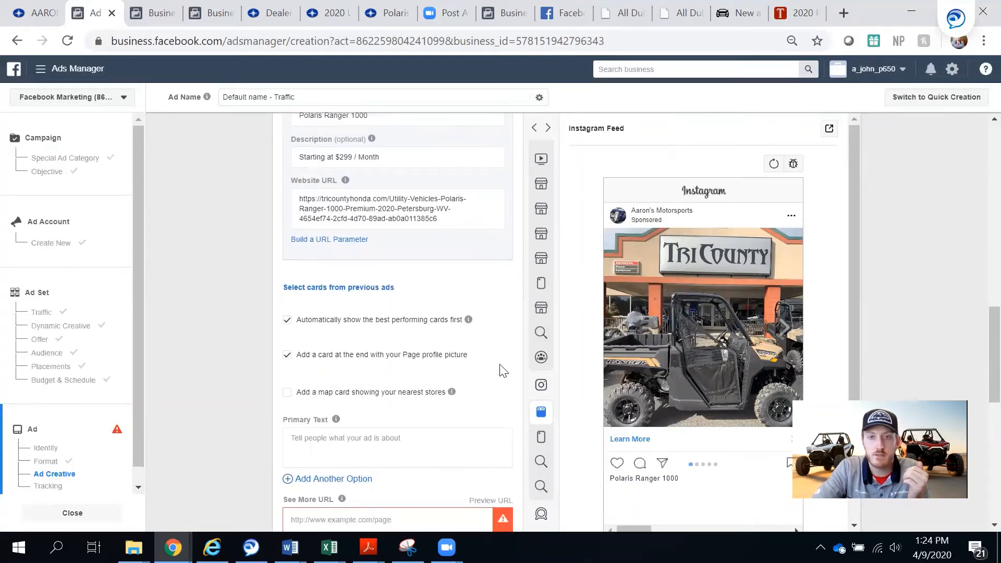
scroll(469, 355, down, 2)
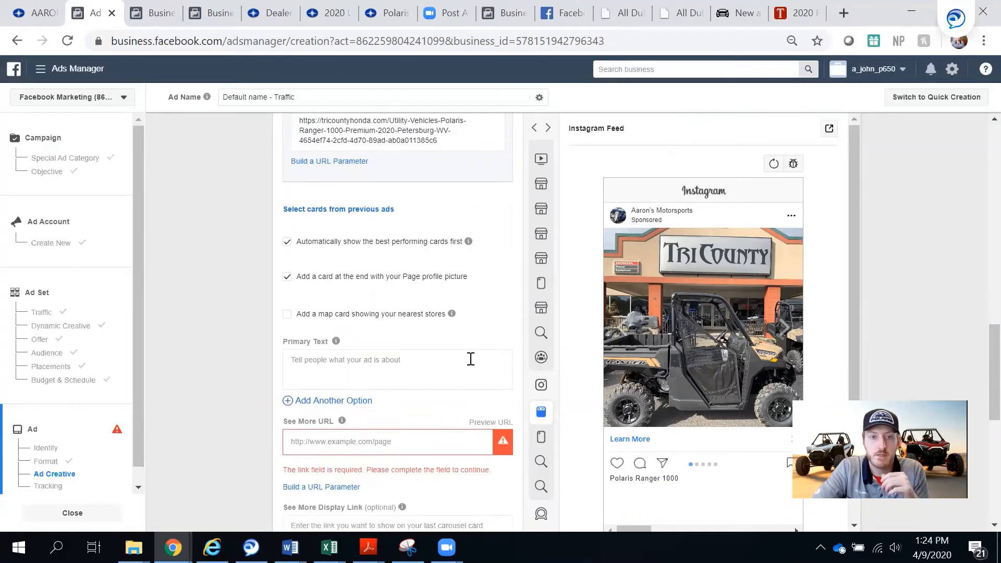
scroll(472, 357, down, 2)
scroll(473, 364, up, 5)
scroll(472, 364, up, 10)
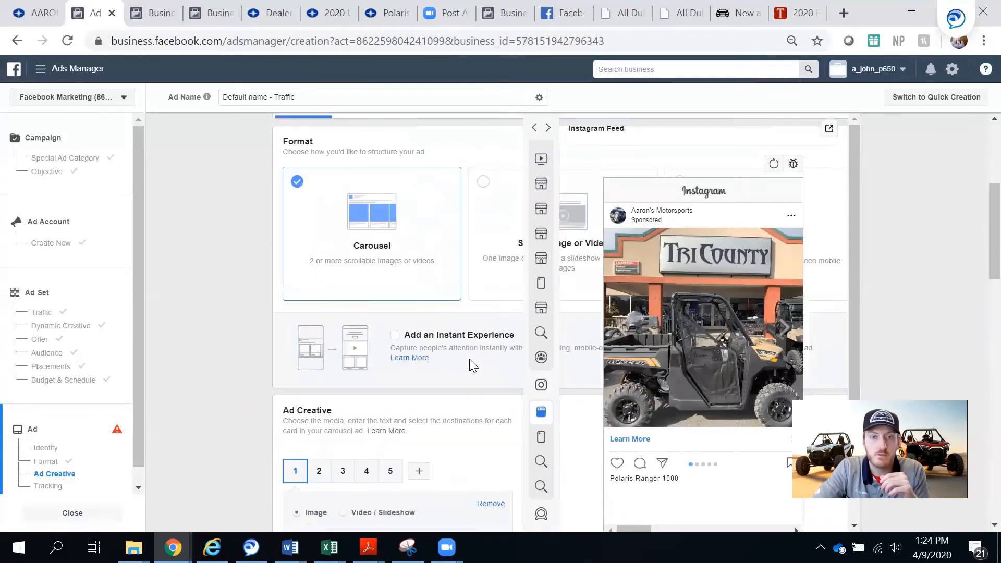
scroll(471, 365, down, 15)
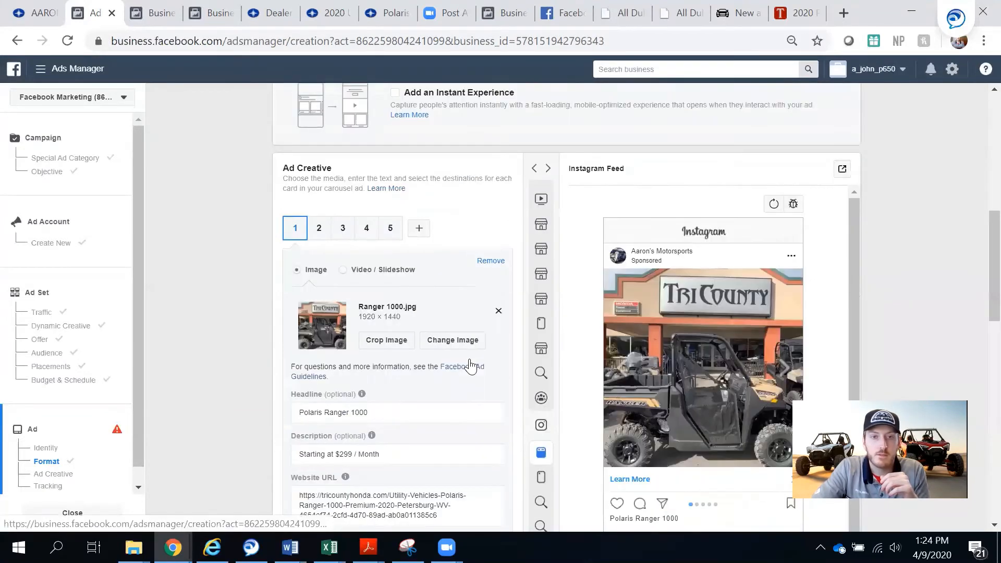
scroll(471, 359, down, 3)
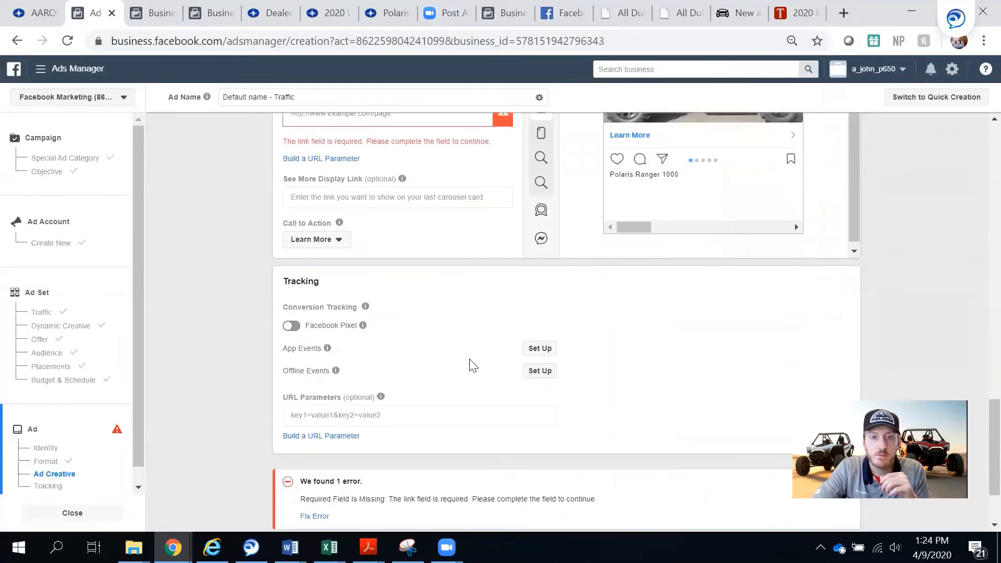
- Look through the available call-to-action options and set the ad's call to action to Shop Now
scroll(471, 359, up, 3)
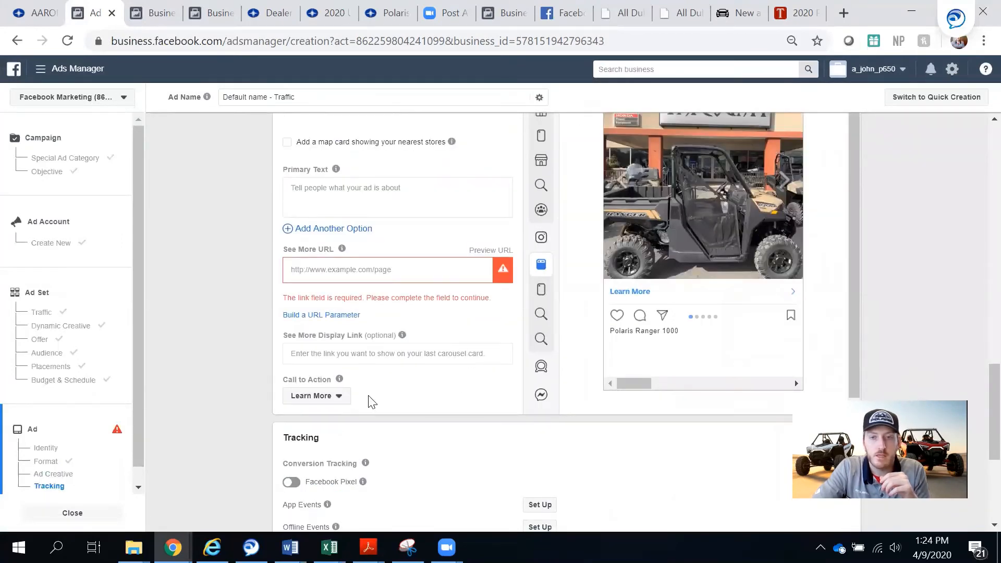
click(338, 399)
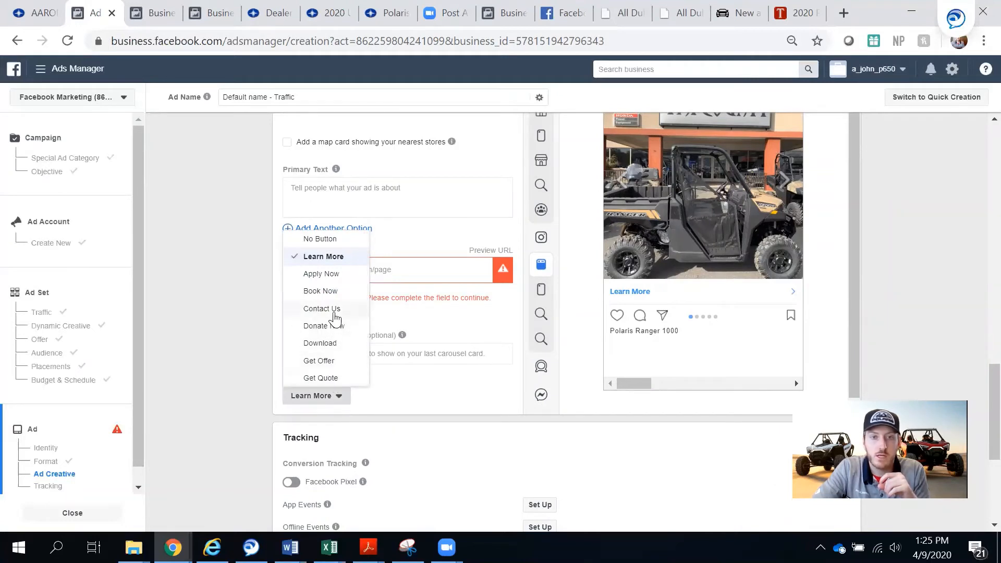
scroll(336, 318, down, 3)
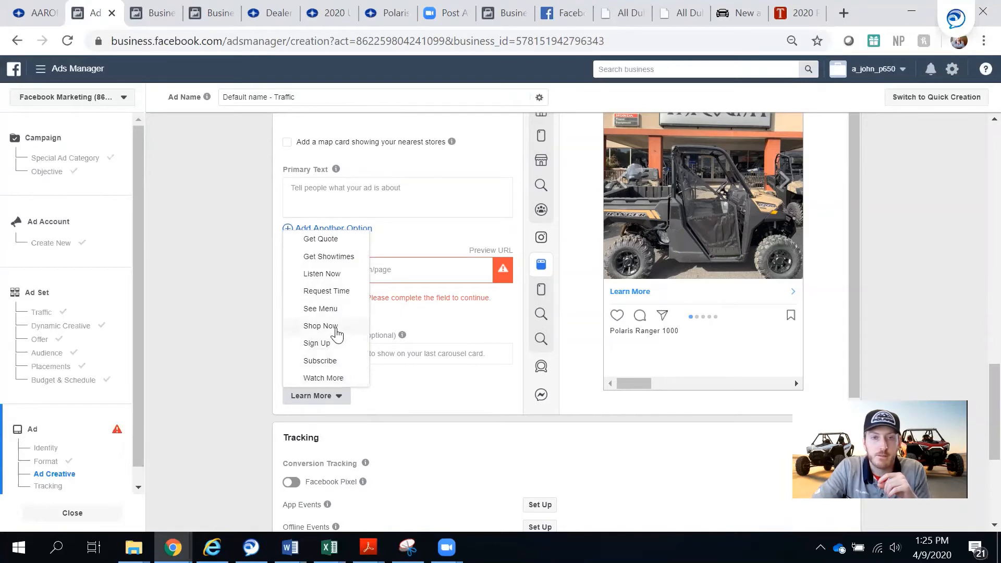
scroll(337, 334, up, 3)
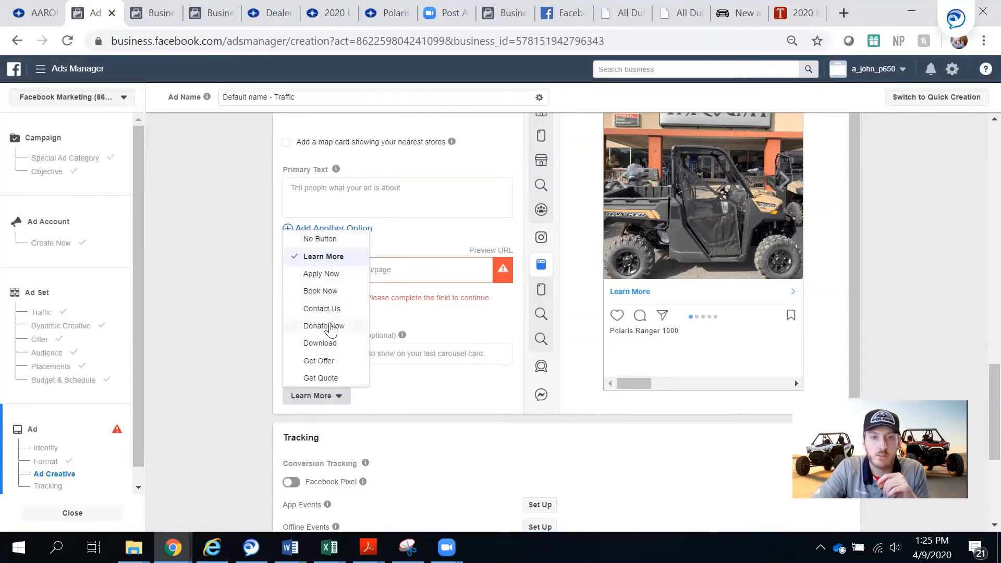
scroll(334, 329, down, 5)
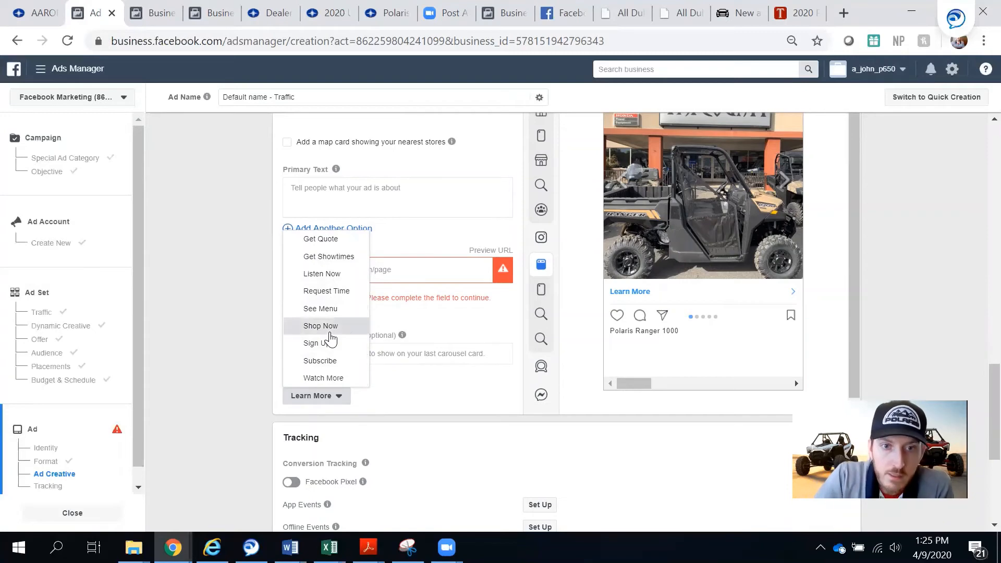
click(331, 329)
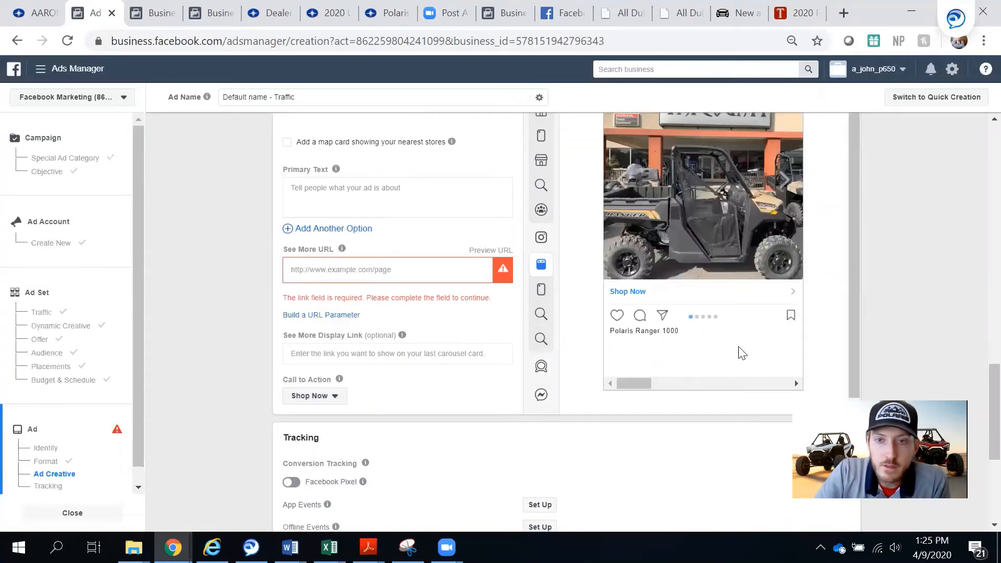
scroll(501, 365, up, 3)
scroll(500, 365, down, 2)
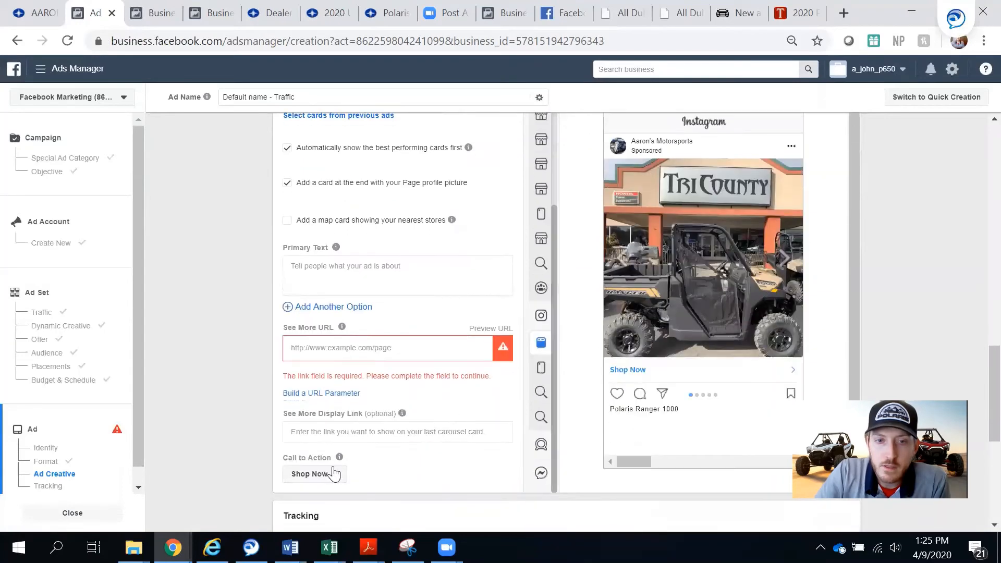
scroll(386, 480, up, 10)
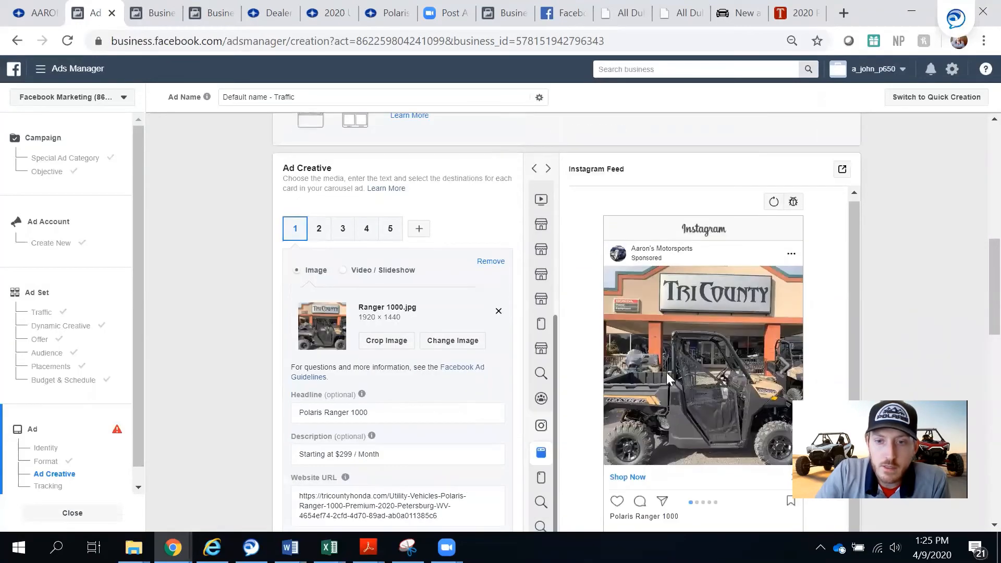
scroll(789, 379, down, 5)
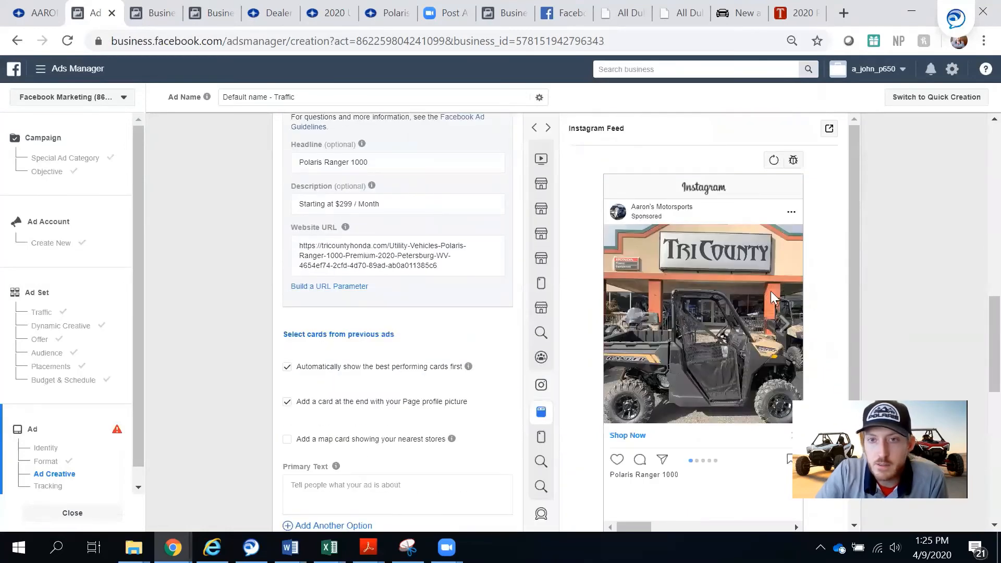
scroll(771, 291, up, 4)
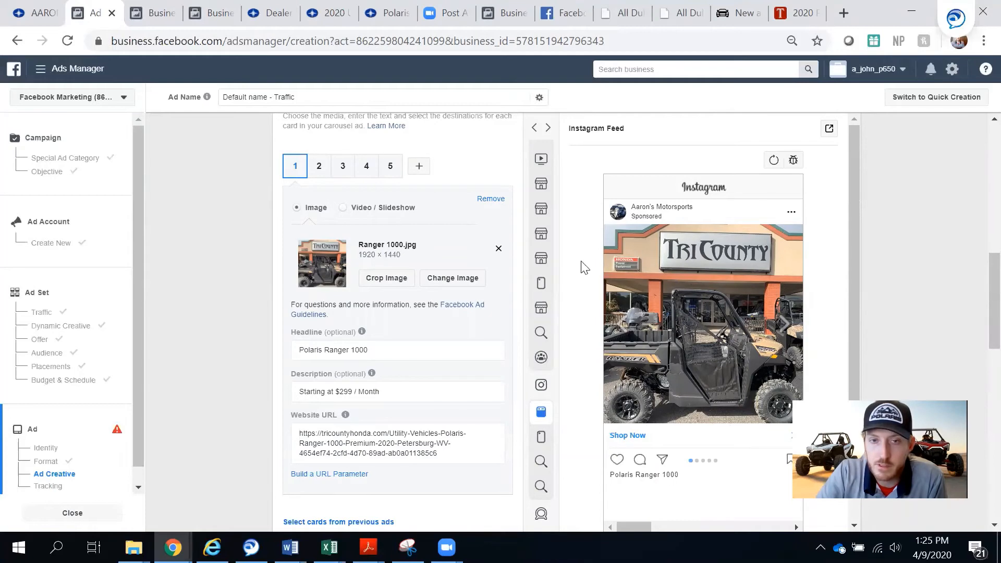
- Enter "Great Deals now during Polaris Spring Sales Event" as the ad's primary text
scroll(438, 438, down, 6)
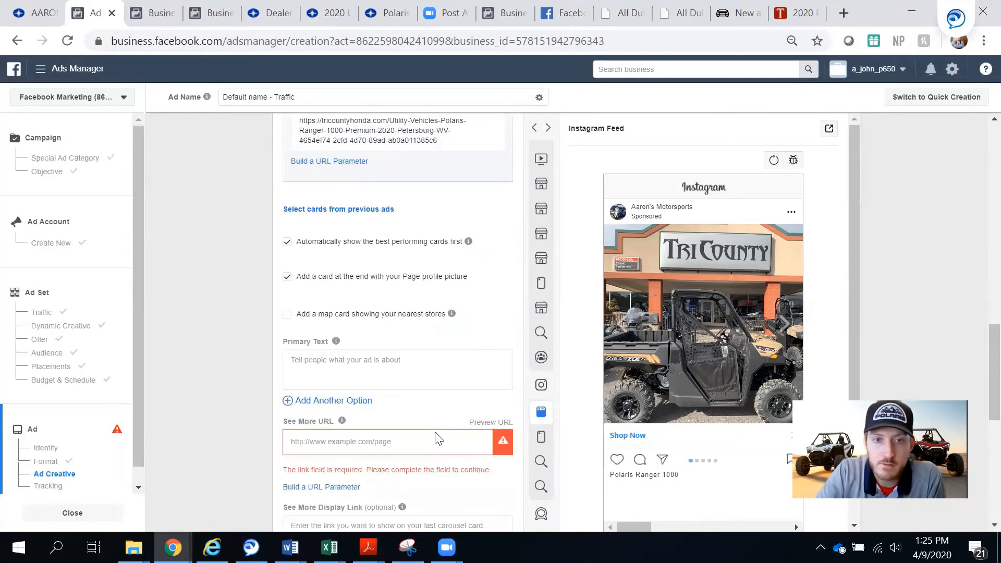
scroll(425, 425, down, 3)
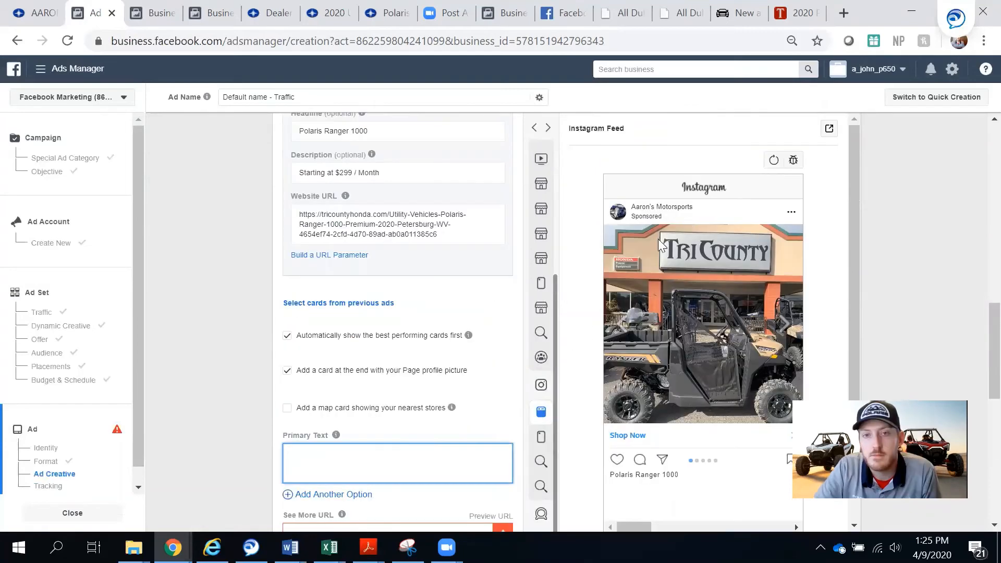
scroll(483, 400, down, 2)
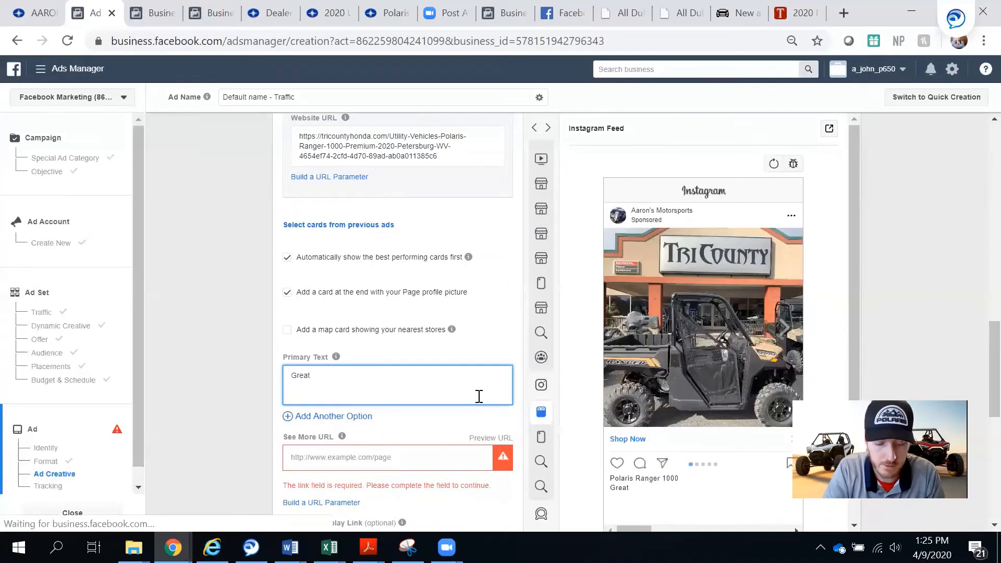
text(Deale)
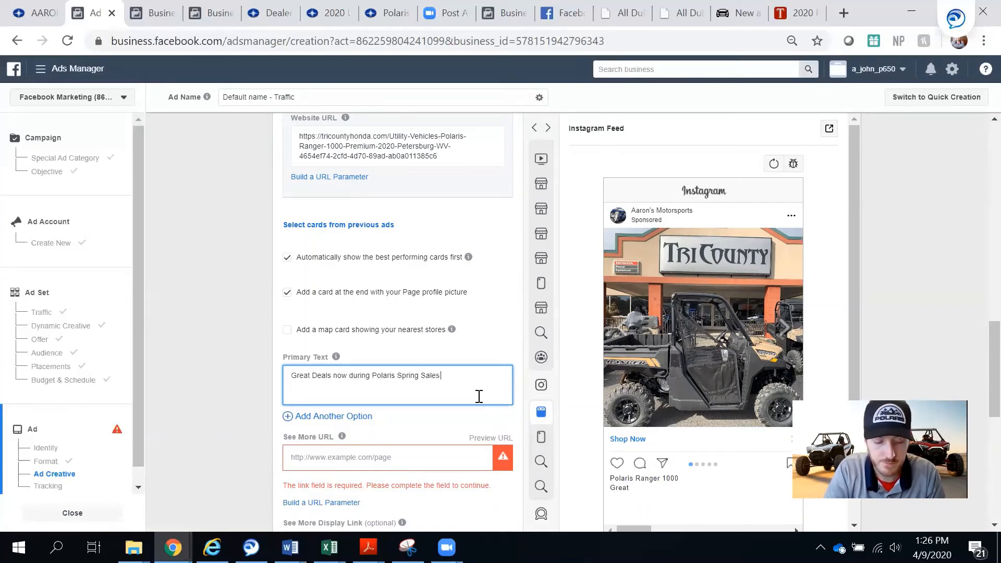
- On the Tri County website, filter the new in-stock inventory by "Polaris" and copy the address of the results page
click(410, 457)
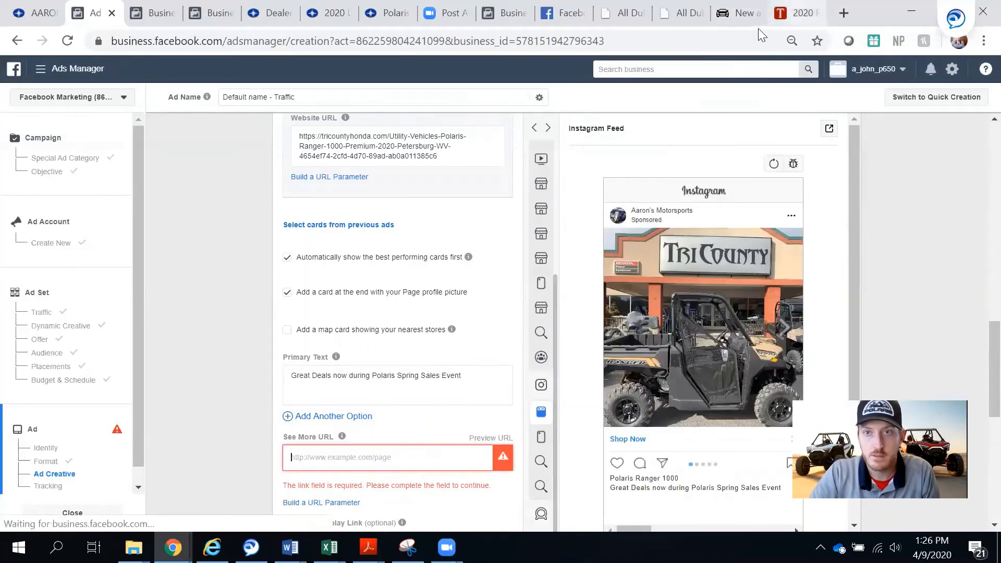
click(787, 14)
click(18, 41)
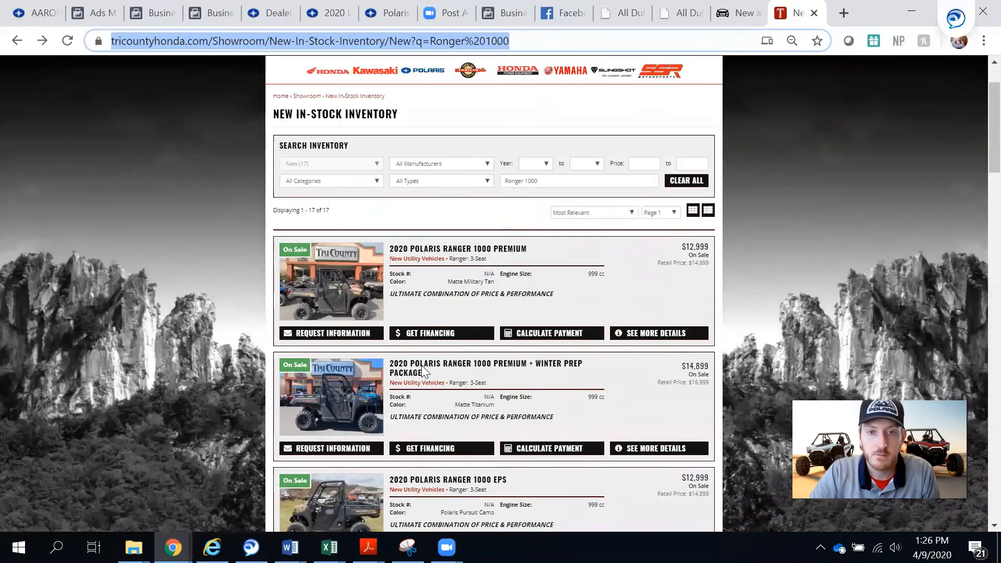
scroll(421, 365, up, 2)
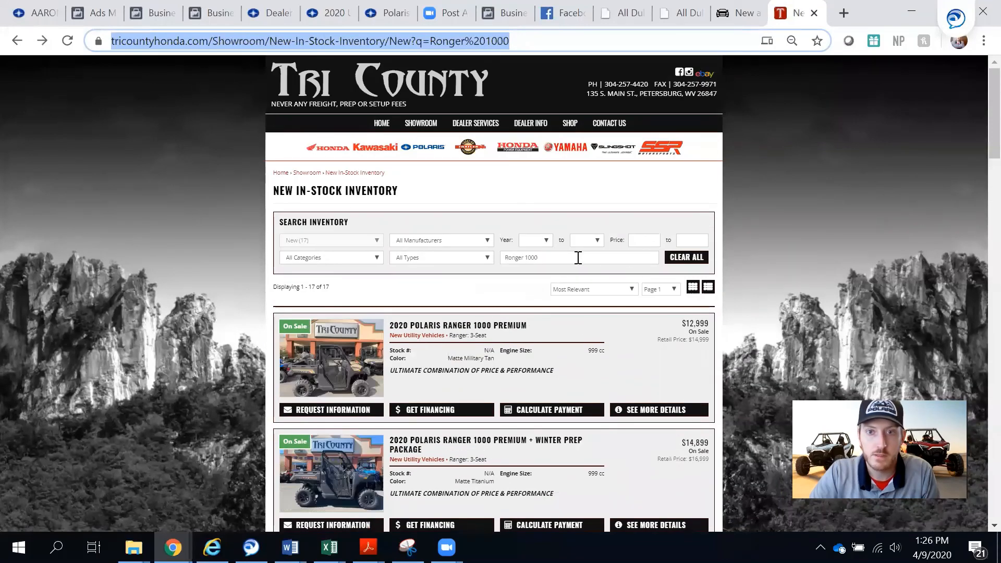
drag(578, 258, 397, 256)
key(BackSpace)
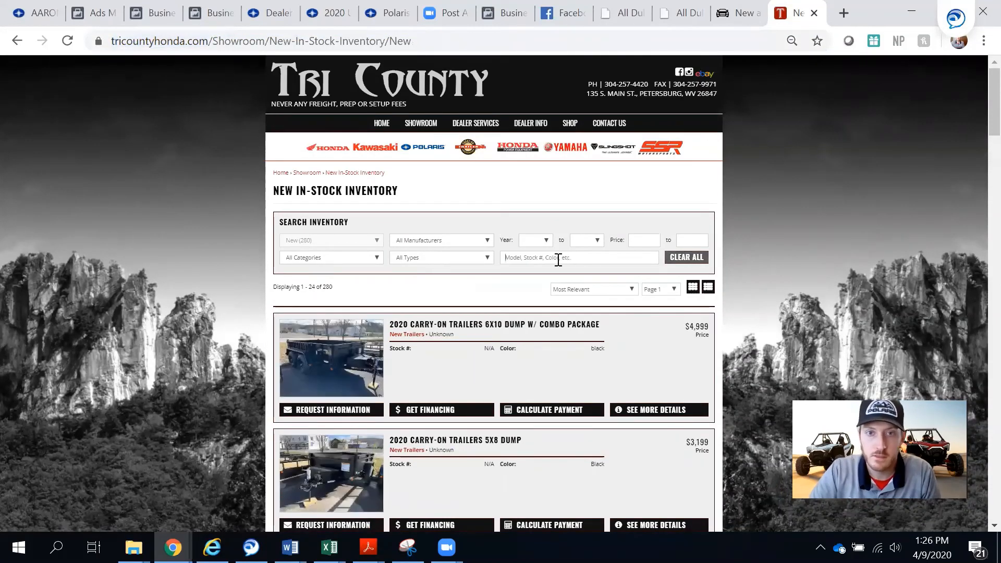
text(Polaris)
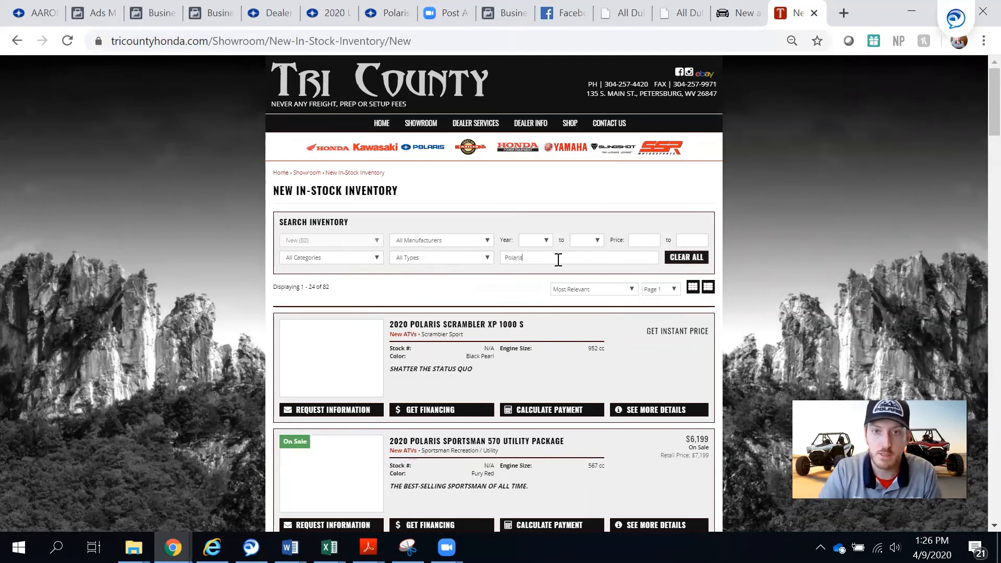
click(176, 45)
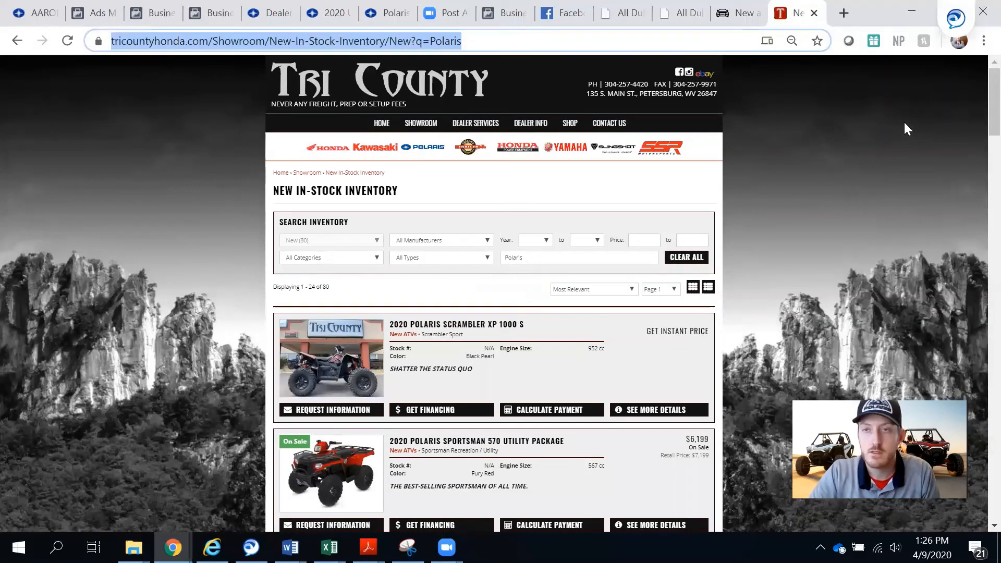
- Return to the ad draft and paste the Polaris inventory address as the See More URL
double_click(870, 16)
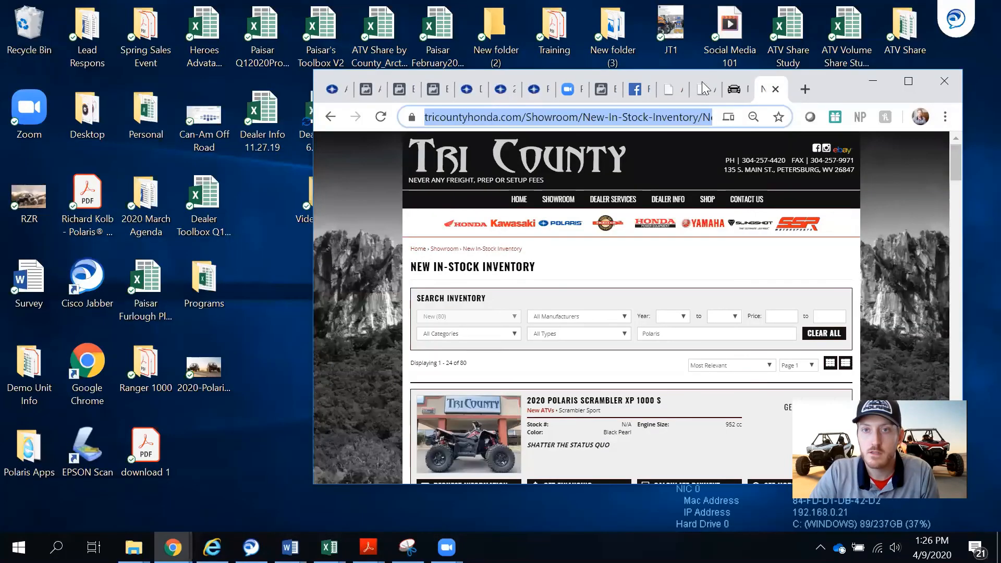
click(370, 90)
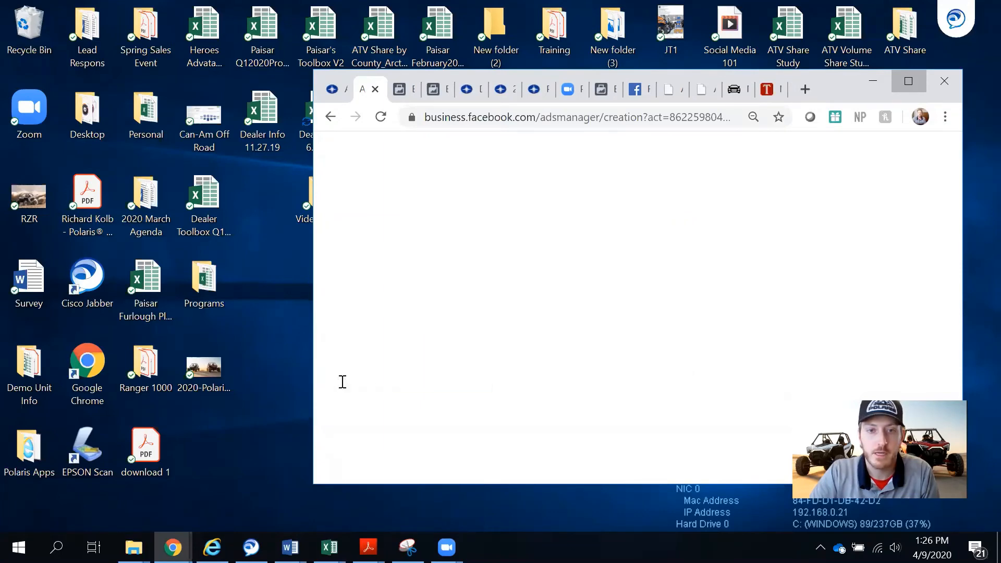
click(342, 382)
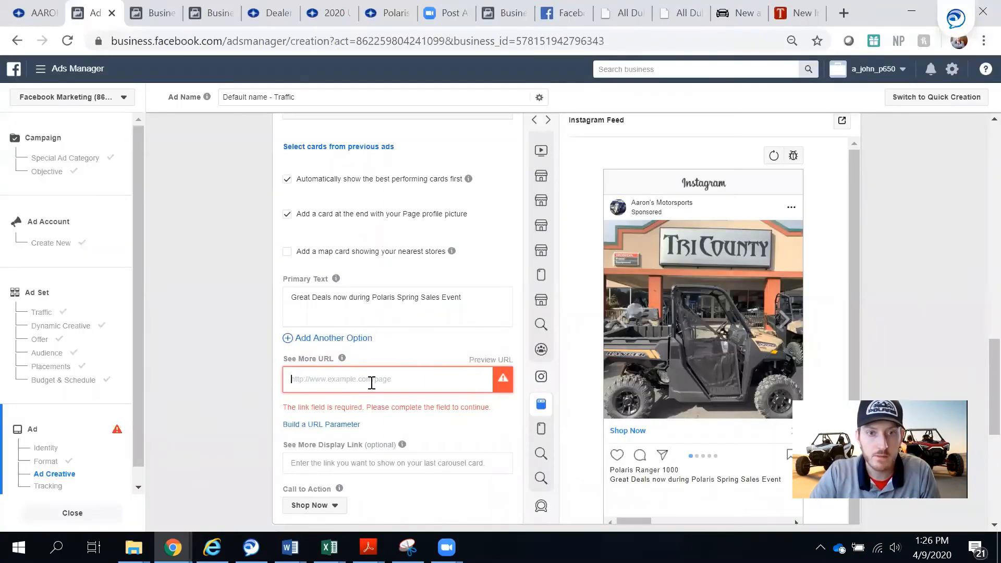
key(ctrl+v)
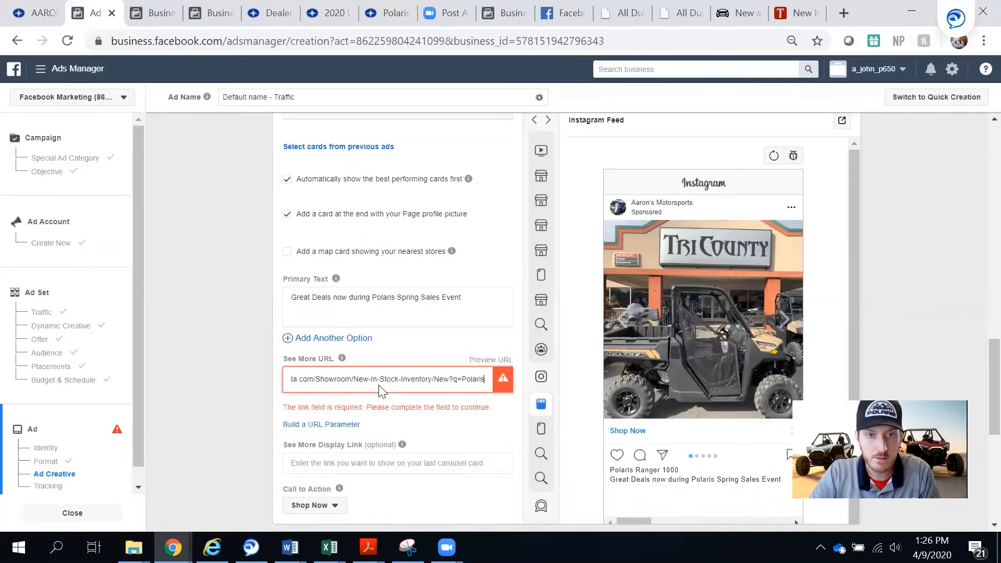
click(487, 380)
click(487, 380)
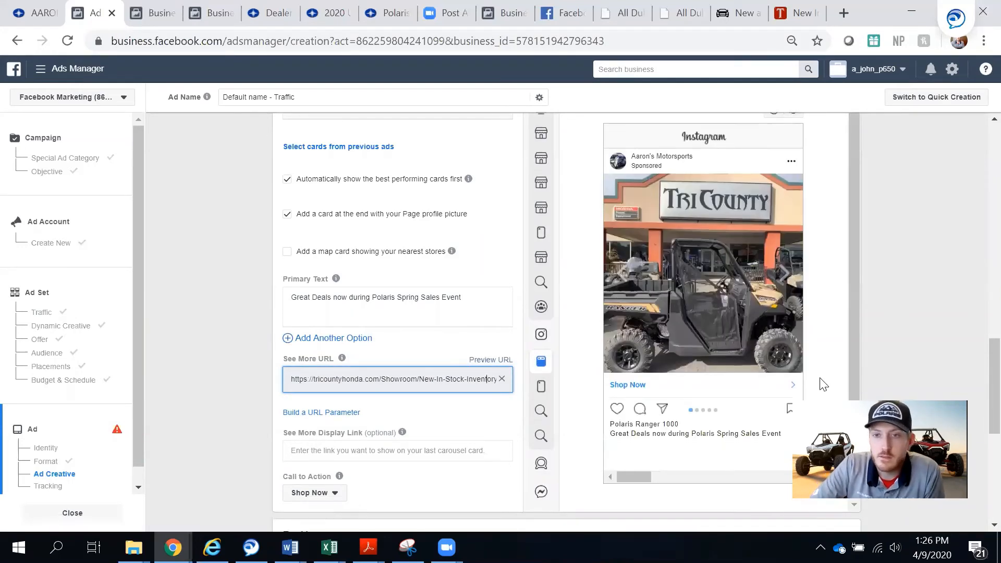
- Preview the ad in the Desktop News Feed placement and advance the carousel to its final See More card
click(563, 135)
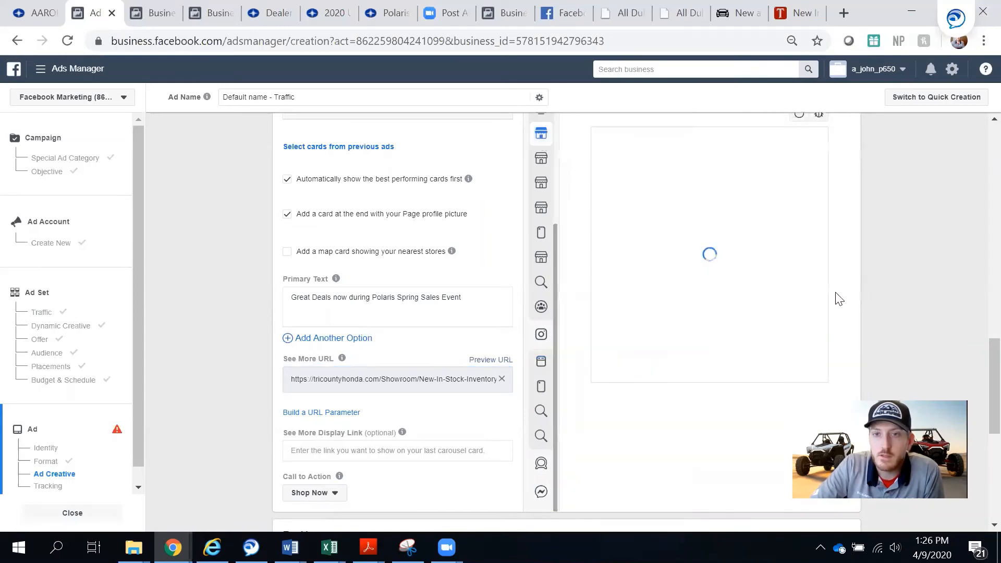
scroll(793, 339, down, 2)
mouse_move(538, 178)
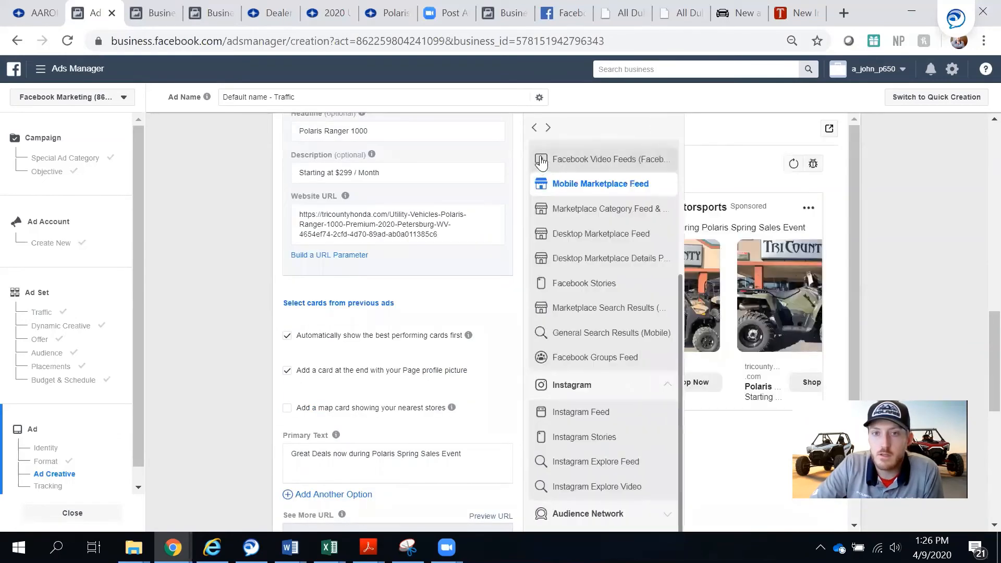
scroll(589, 209, up, 4)
click(592, 206)
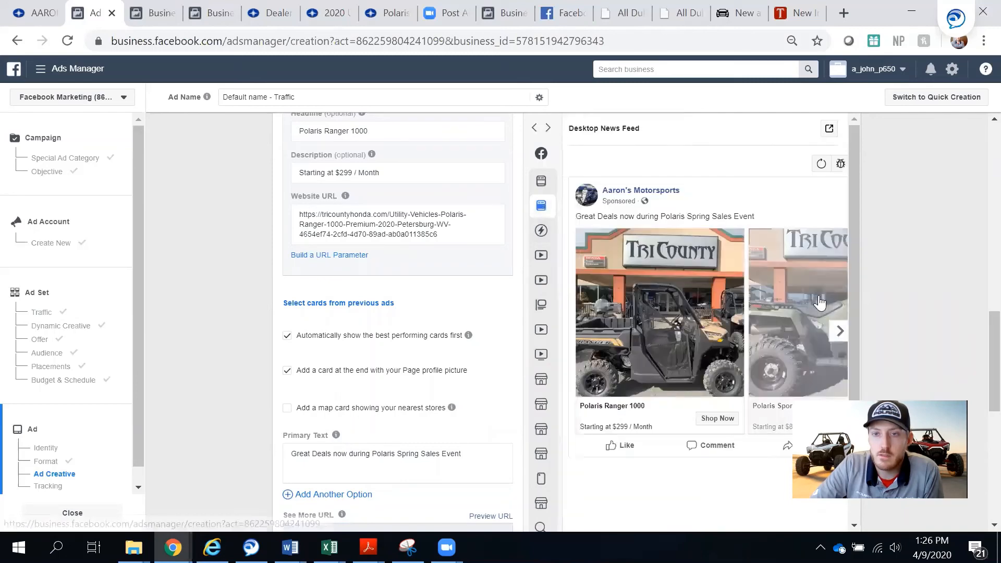
click(841, 331)
click(841, 332)
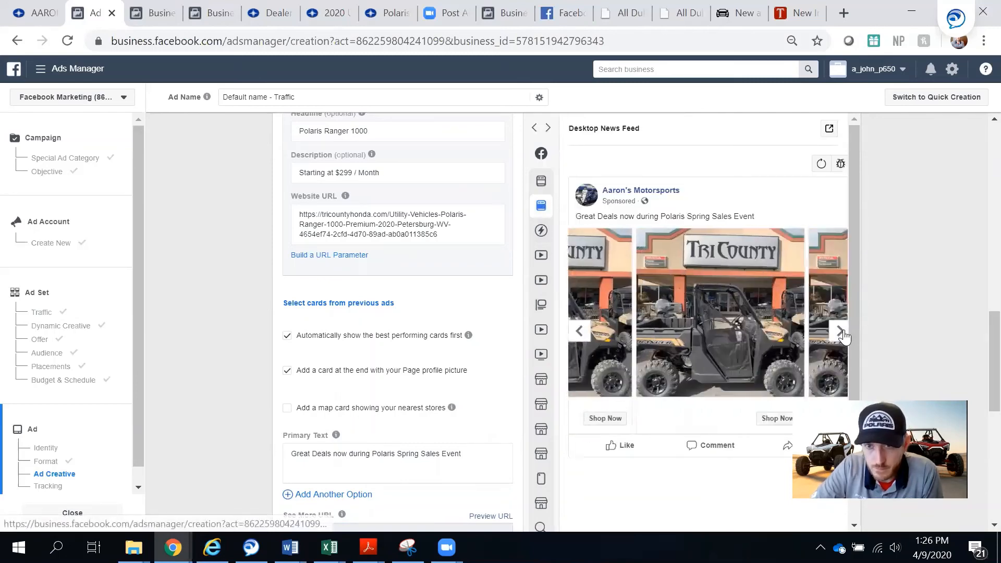
click(841, 332)
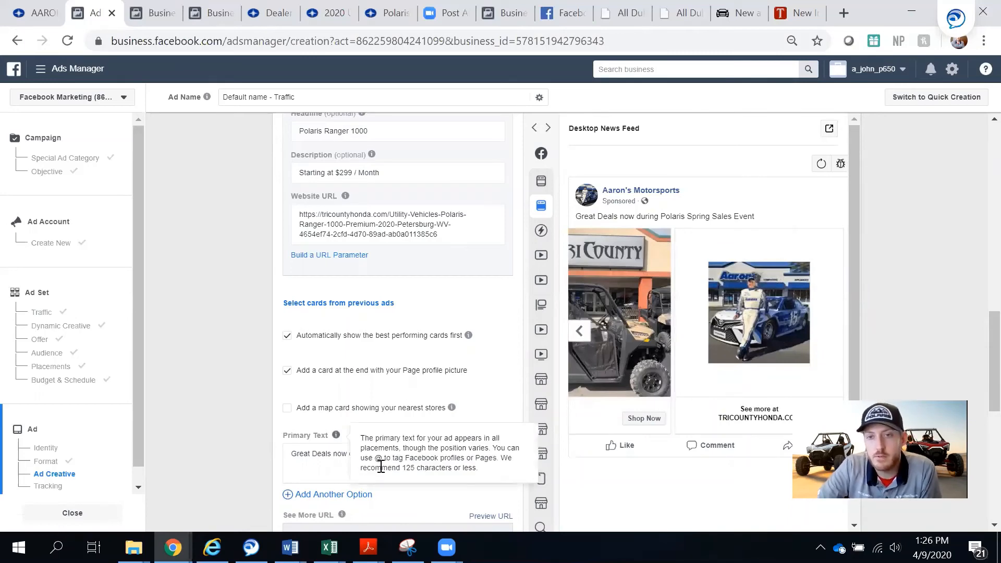
- Compare the See More URL and primary text settings with the final carousel card in the preview
scroll(334, 330, down, 3)
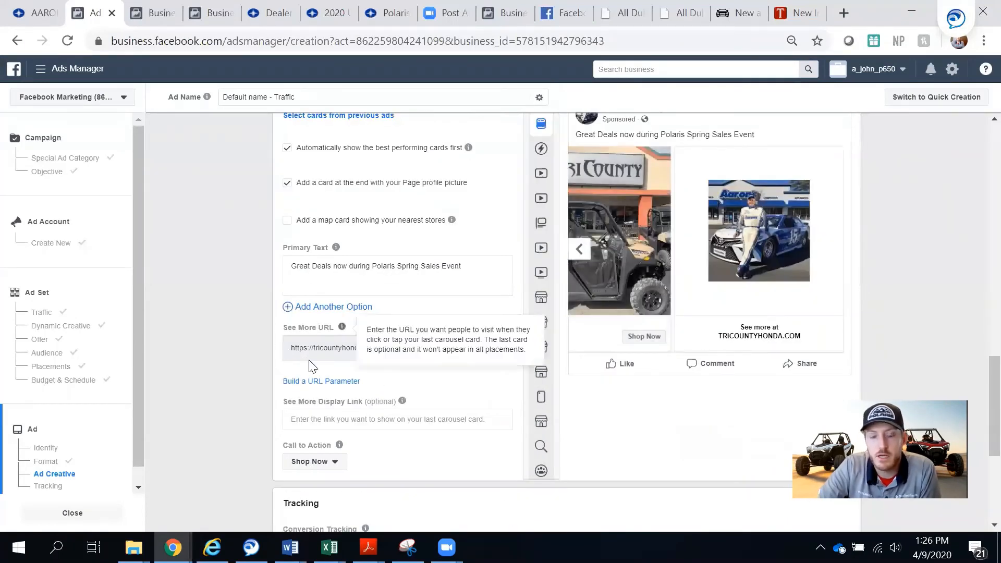
scroll(722, 315, up, 3)
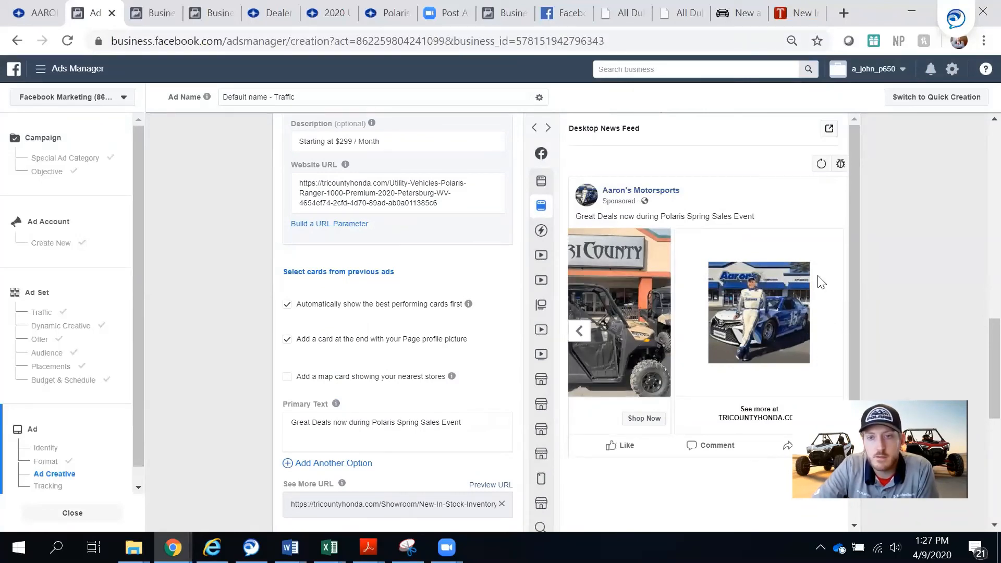
scroll(765, 323, down, 2)
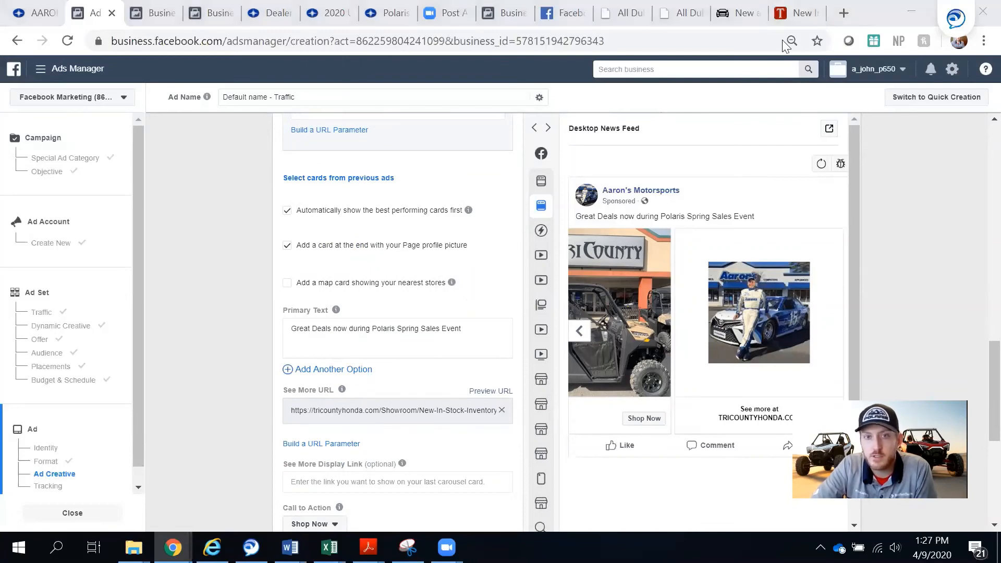
- Look over the Tri County Polaris inventory page that the See More card links to, and return to the ad draft
click(790, 13)
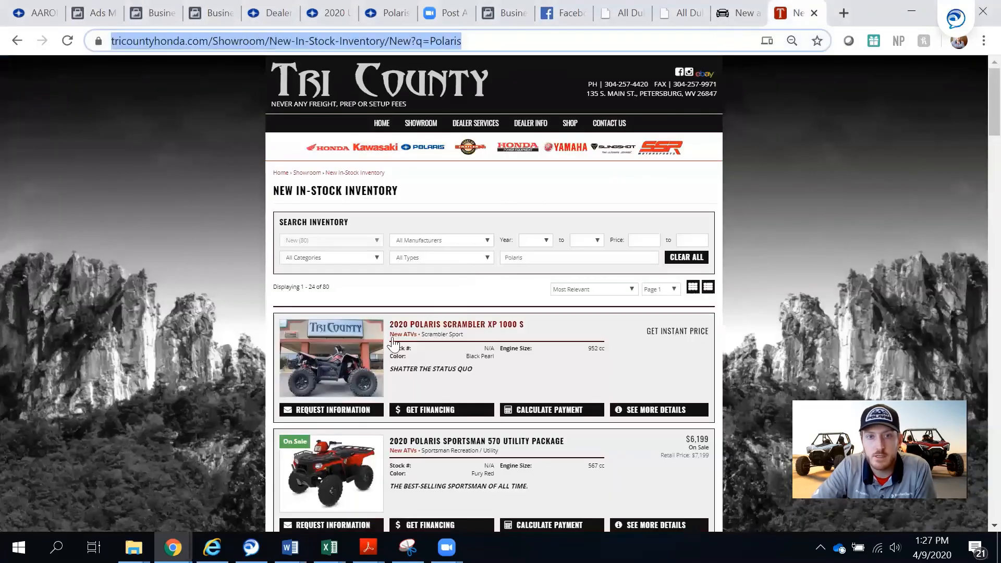
scroll(407, 348, down, 10)
scroll(407, 348, up, 10)
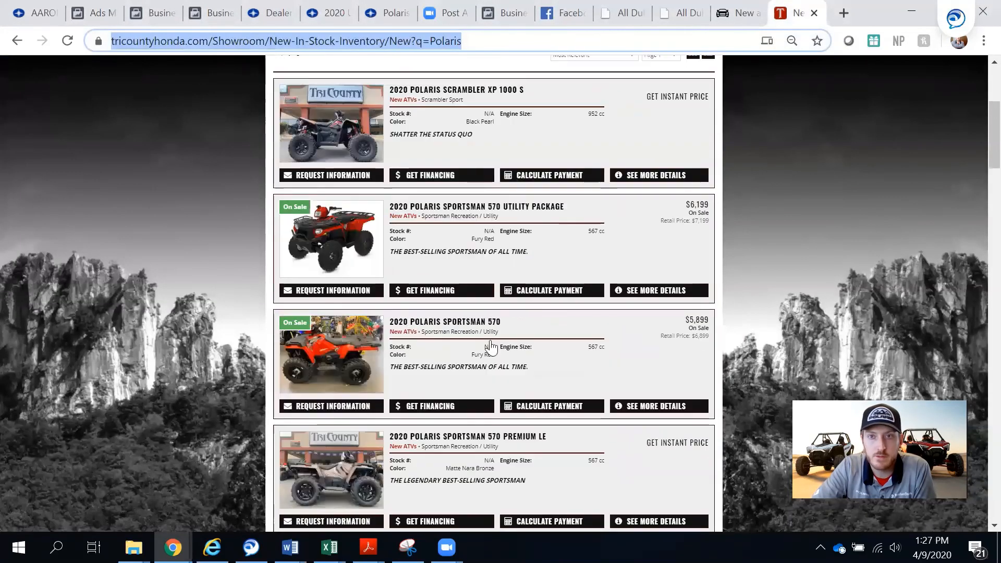
click(730, 13)
click(792, 13)
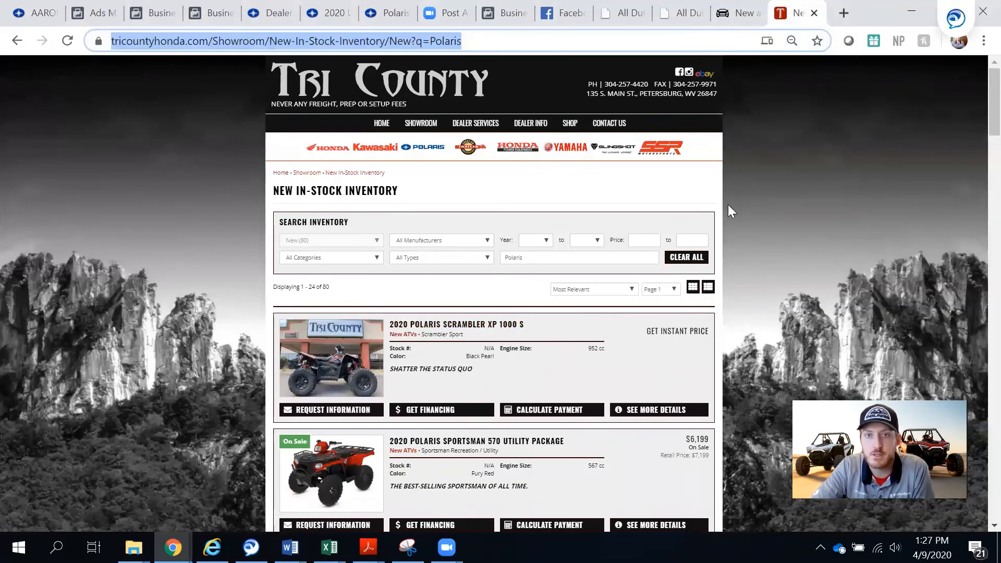
click(94, 13)
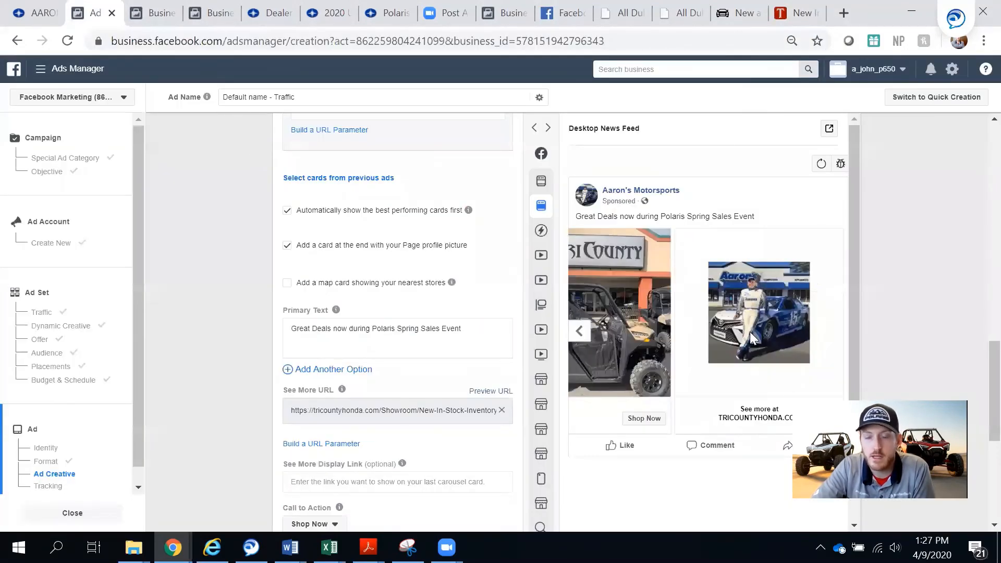
scroll(365, 406, down, 3)
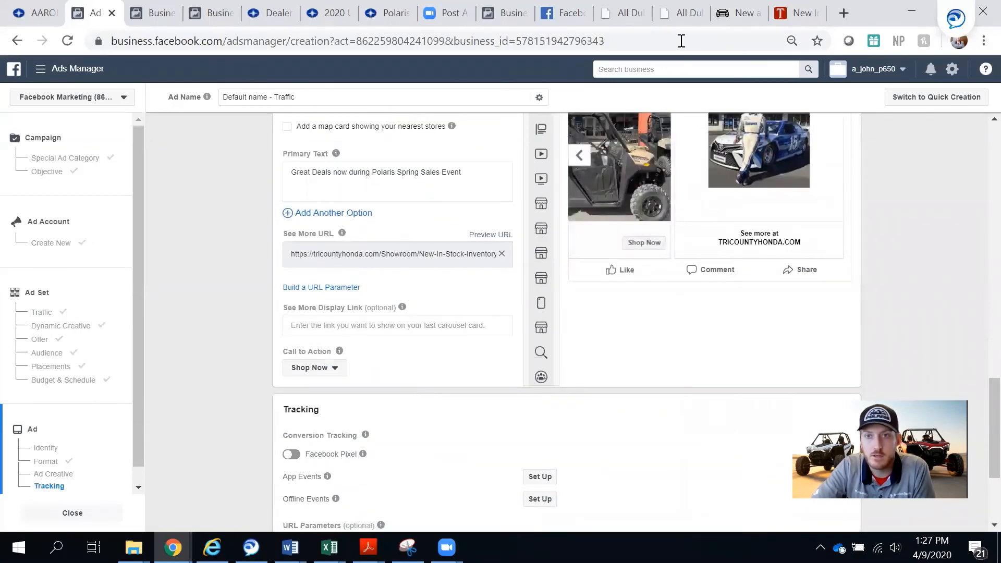
click(792, 13)
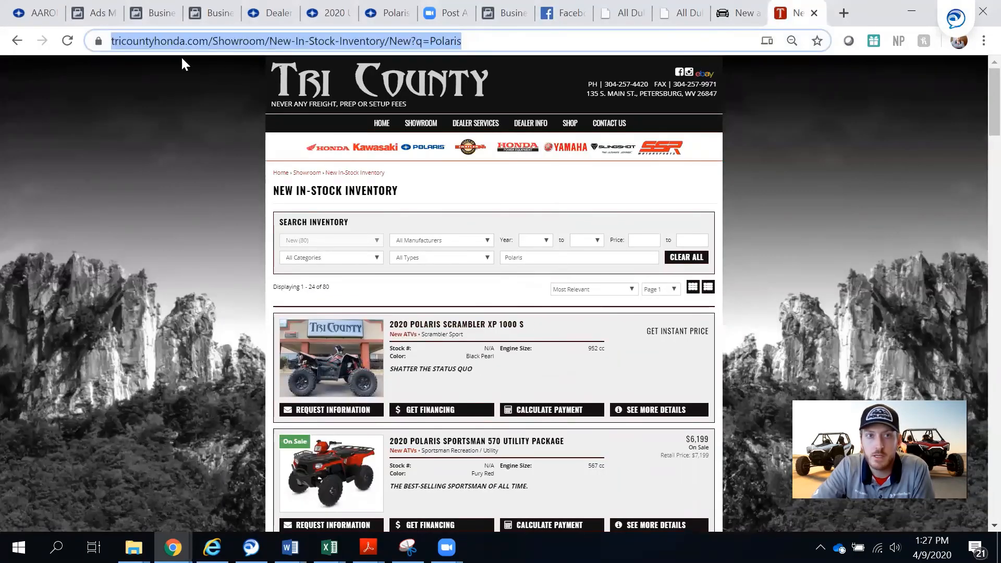
click(96, 13)
- Return the carousel preview to its first card and review the ad settings from the card details to tracking
scroll(708, 257, up, 5)
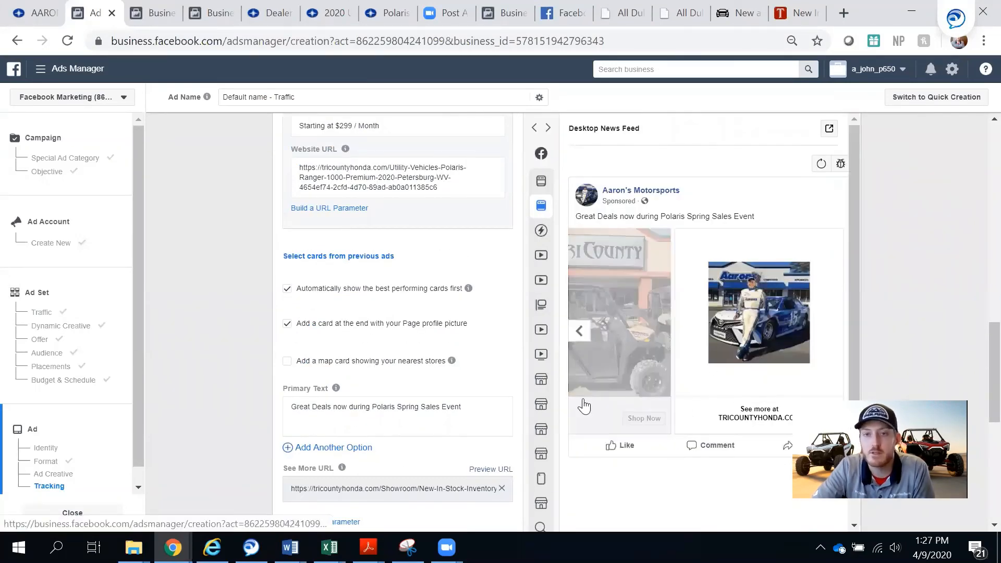
click(582, 332)
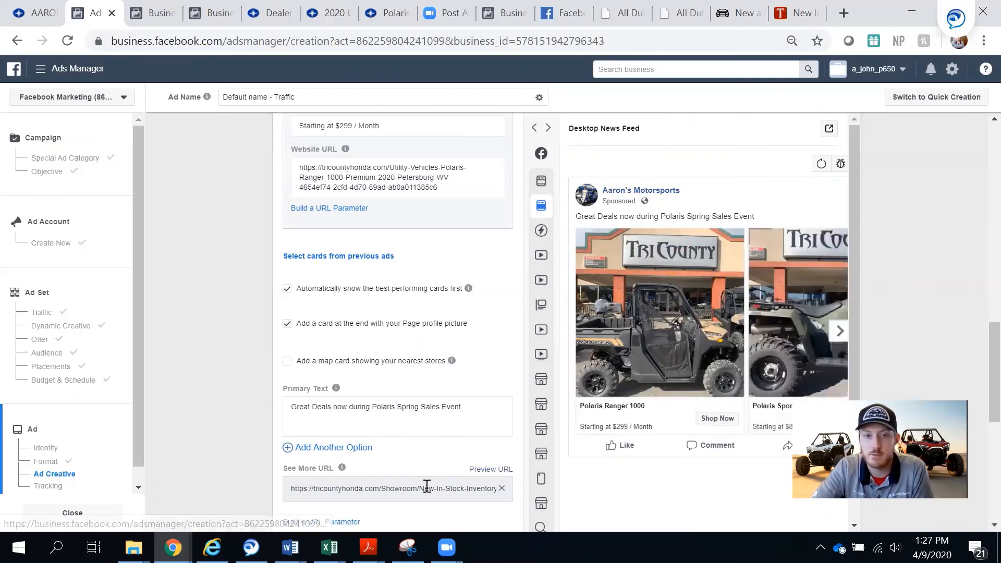
scroll(422, 471, down, 8)
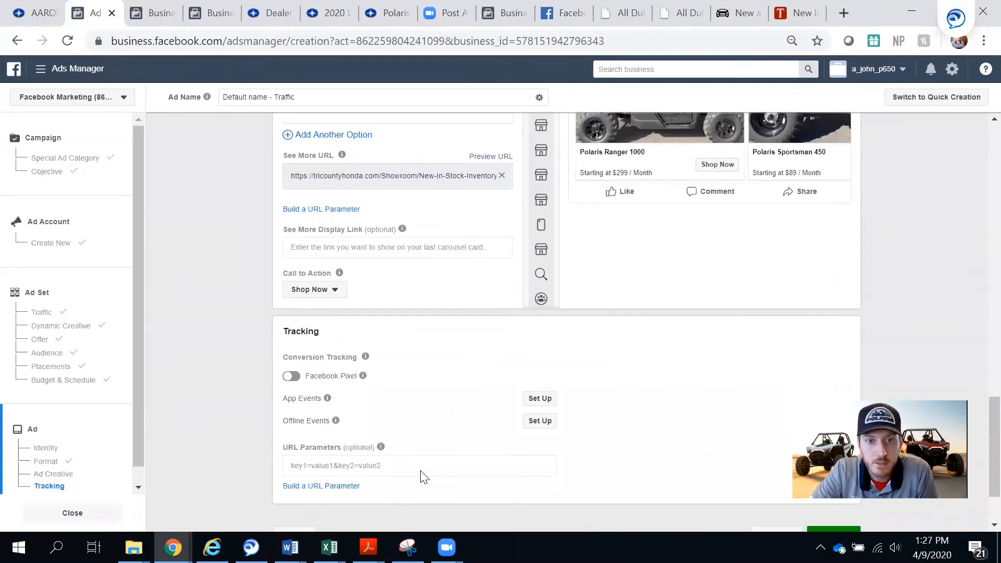
scroll(559, 373, up, 15)
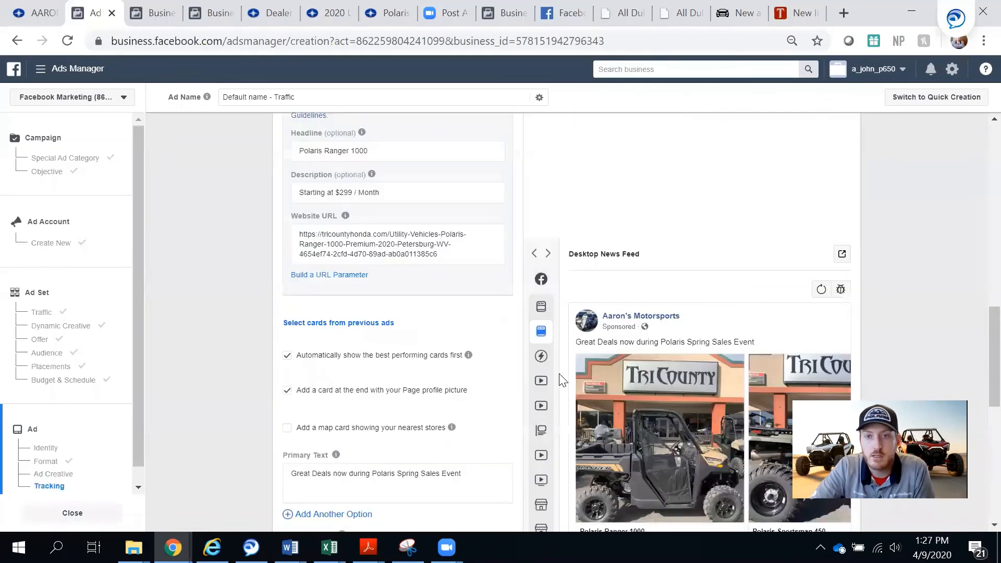
scroll(588, 422, down, 6)
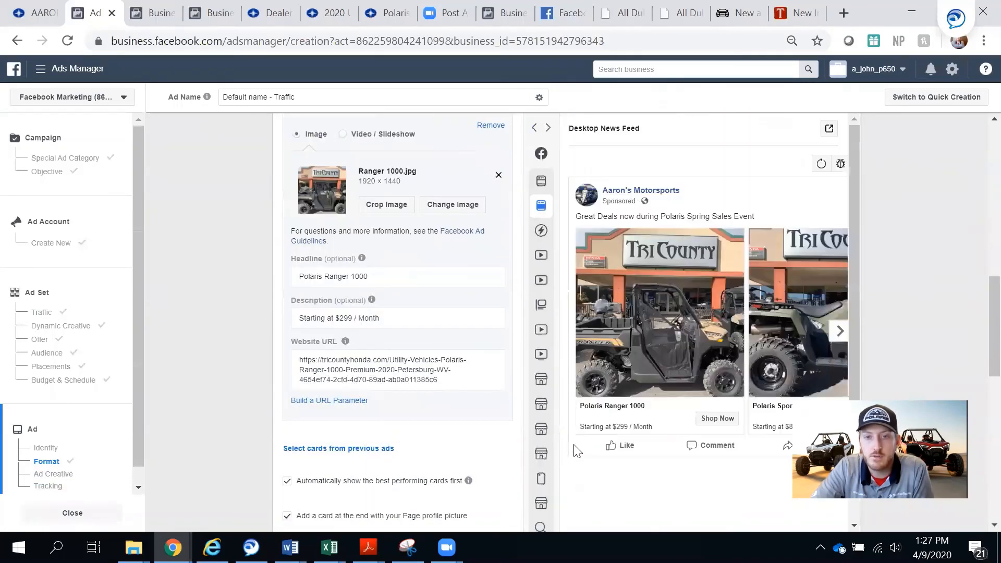
mouse_move(537, 479)
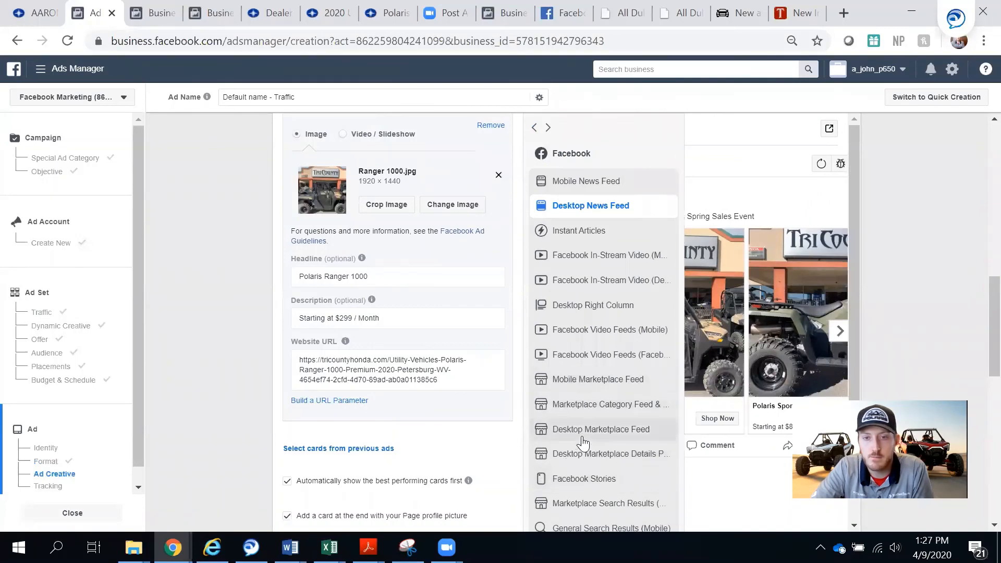
- Preview the ad in the Mobile Marketplace Feed placement and look through the remaining Facebook and Instagram placements
click(592, 380)
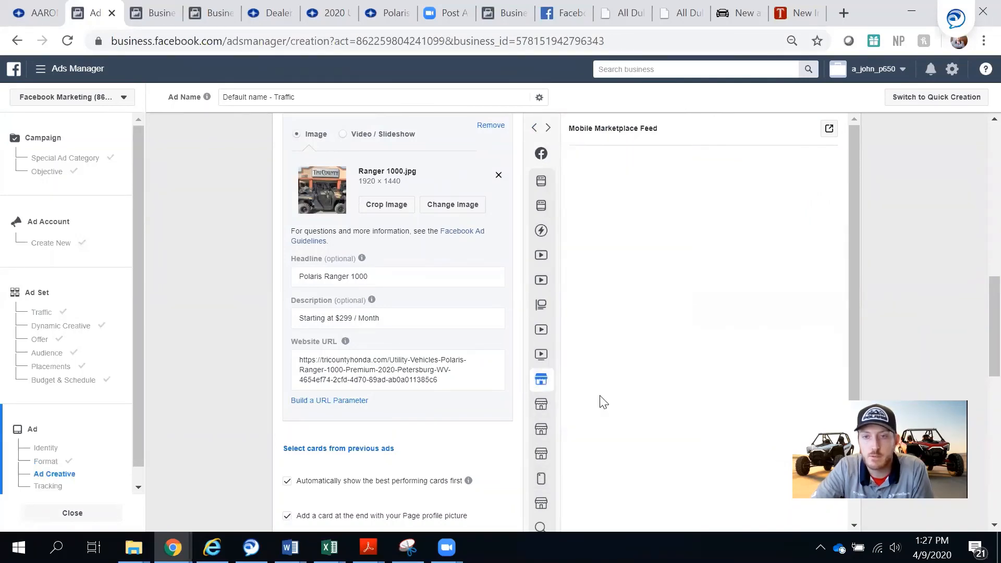
mouse_move(544, 404)
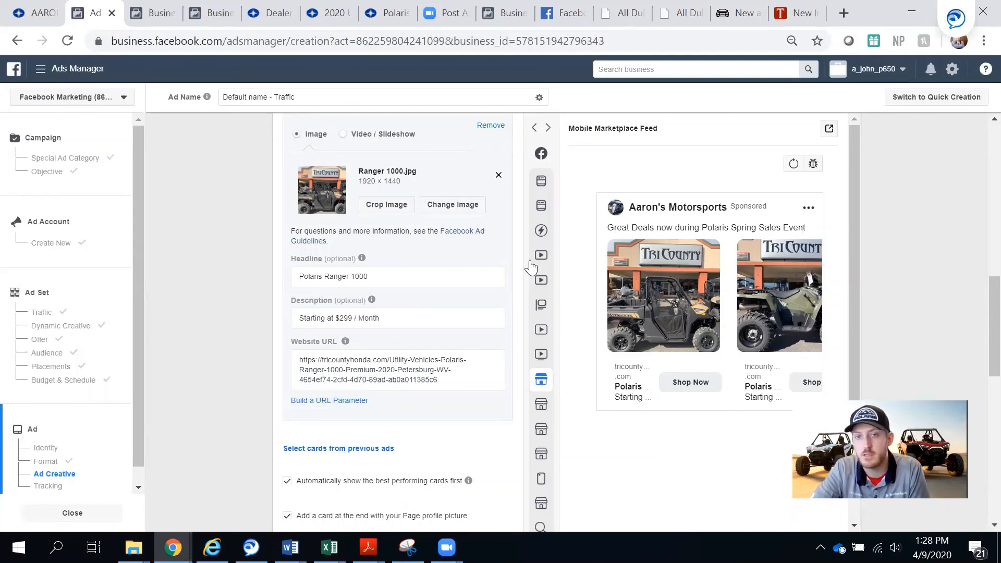
mouse_move(531, 267)
scroll(568, 280, down, 3)
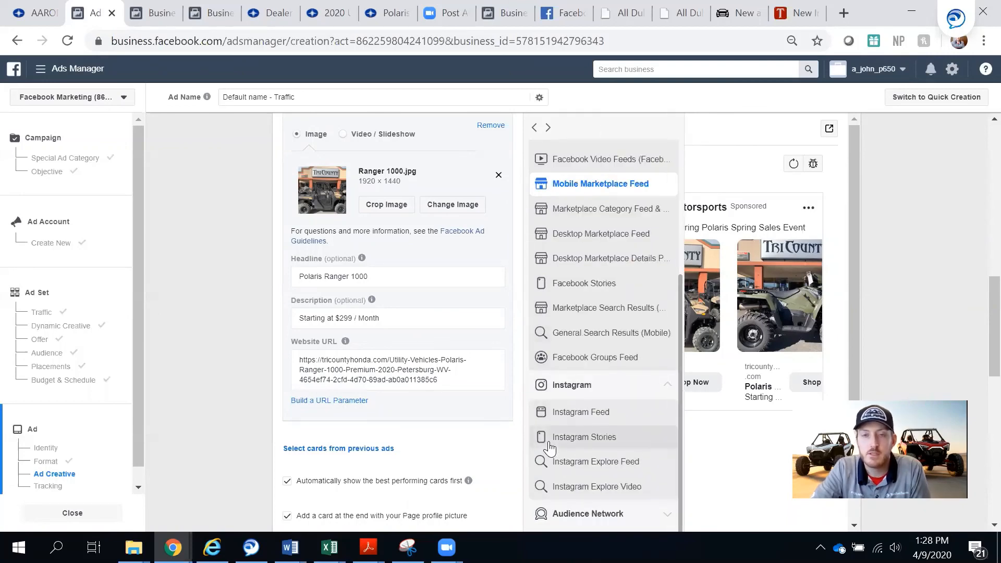
- Review the ad settings down to the Tracking section and read the Facebook Pixel explanation
scroll(458, 454, down, 3)
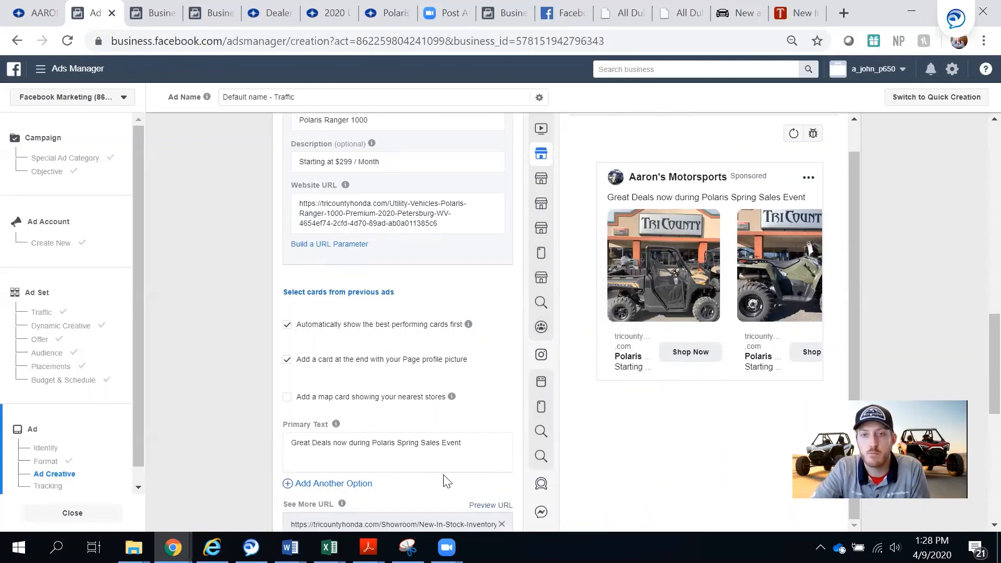
scroll(438, 412, down, 8)
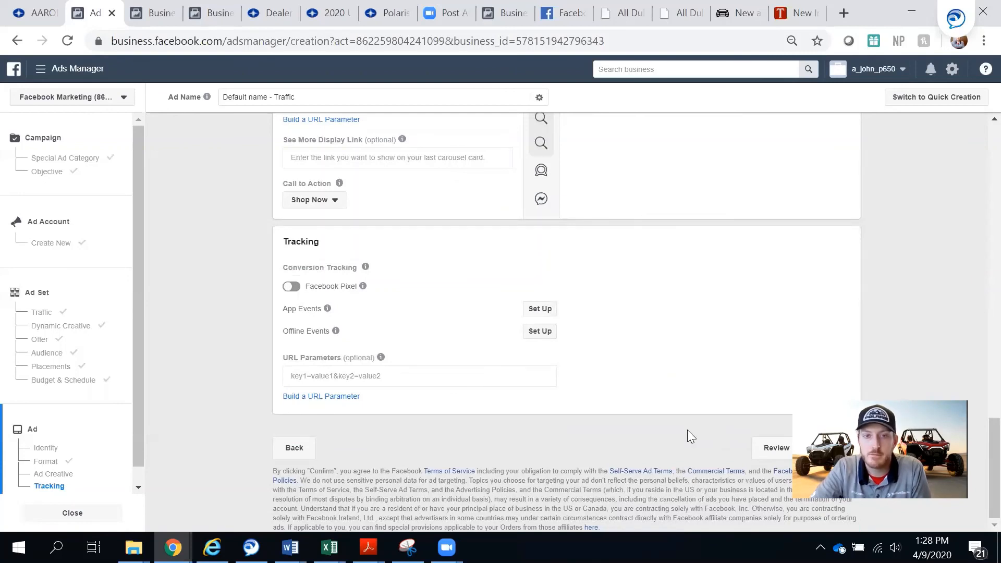
scroll(321, 442, up, 3)
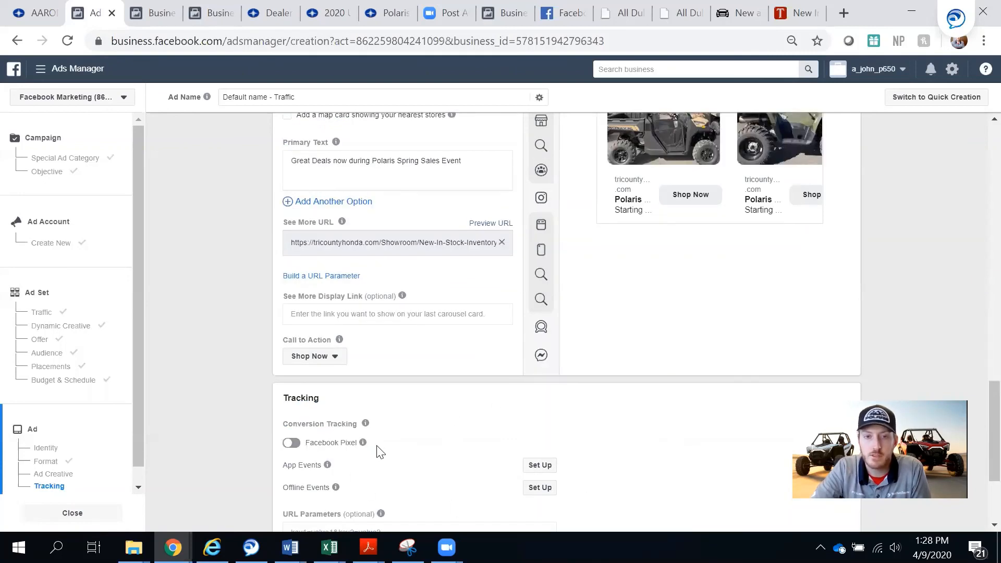
mouse_move(363, 442)
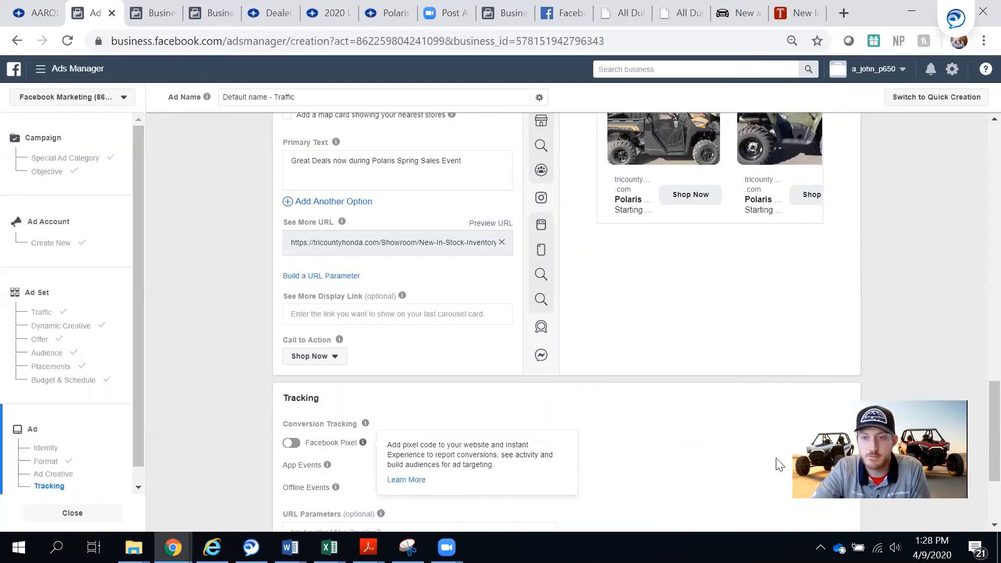
scroll(704, 454, down, 3)
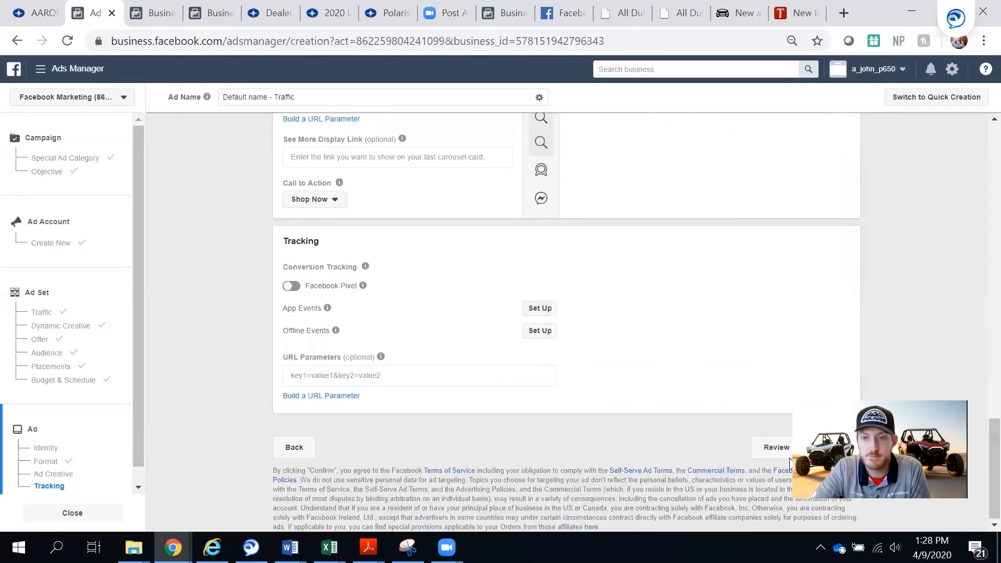